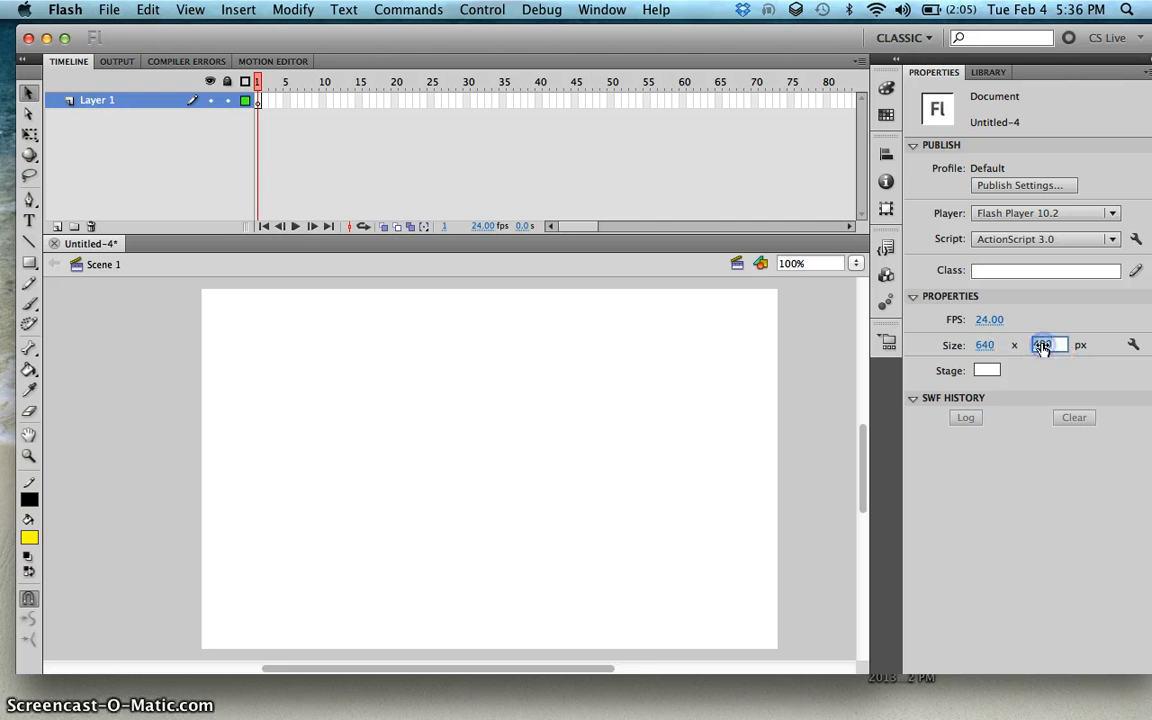
Step: Set the stage size to 640 × 960 px
{"action": "key", "text": "Return"}
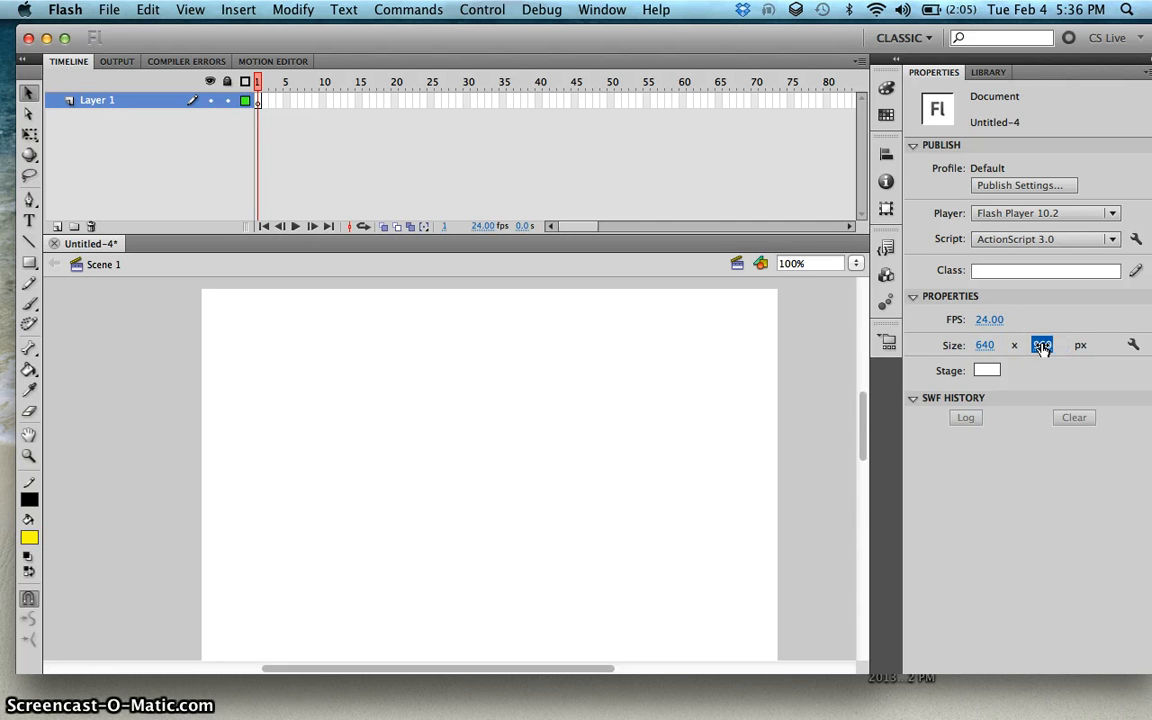
{"action": "left_click", "coordinate": [855, 263]}
{"action": "left_click", "coordinate": [862, 205]}
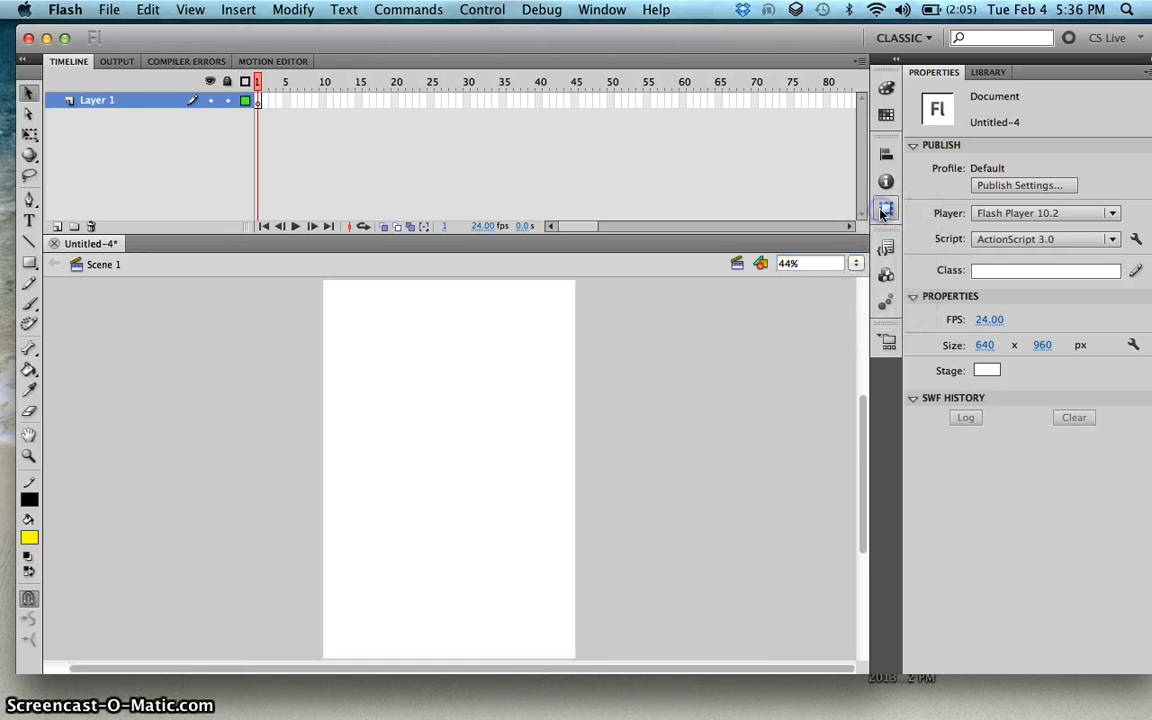
{"action": "scroll", "coordinate": [735, 357], "scroll_direction": "up", "scroll_amount": 2}
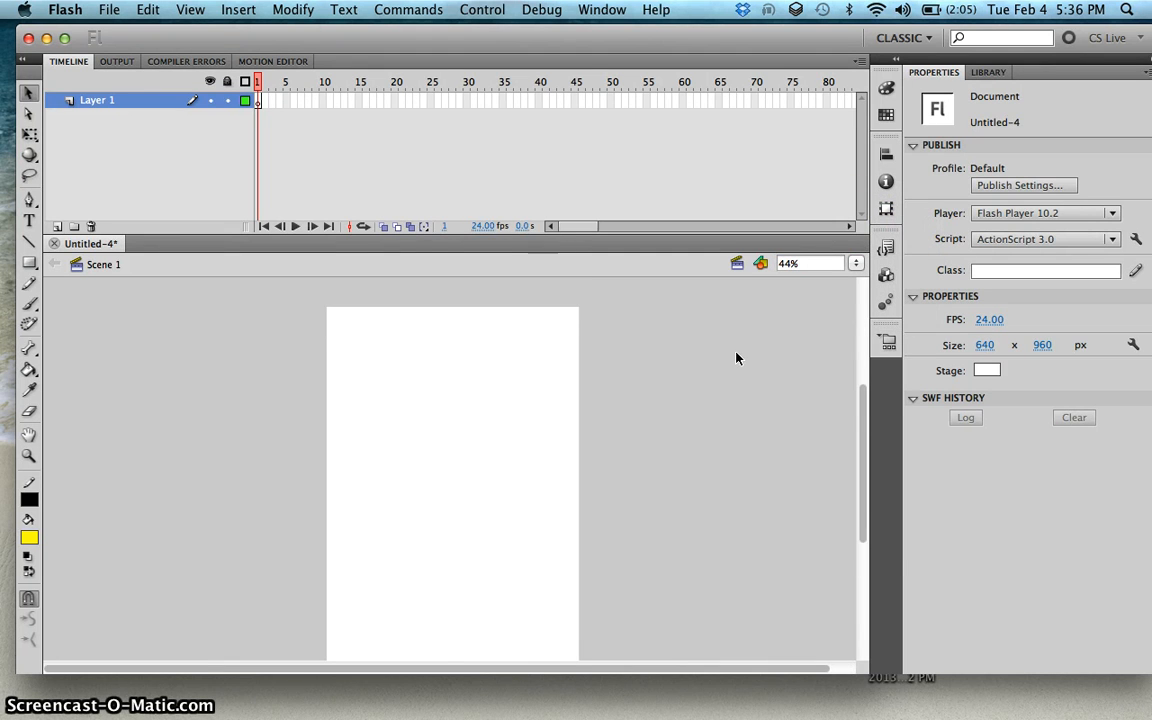
Step: Draw a small circle near the middle of the stage with the Oval tool
{"action": "left_click_drag", "start_coordinate": [29, 262], "coordinate": [71, 285]}
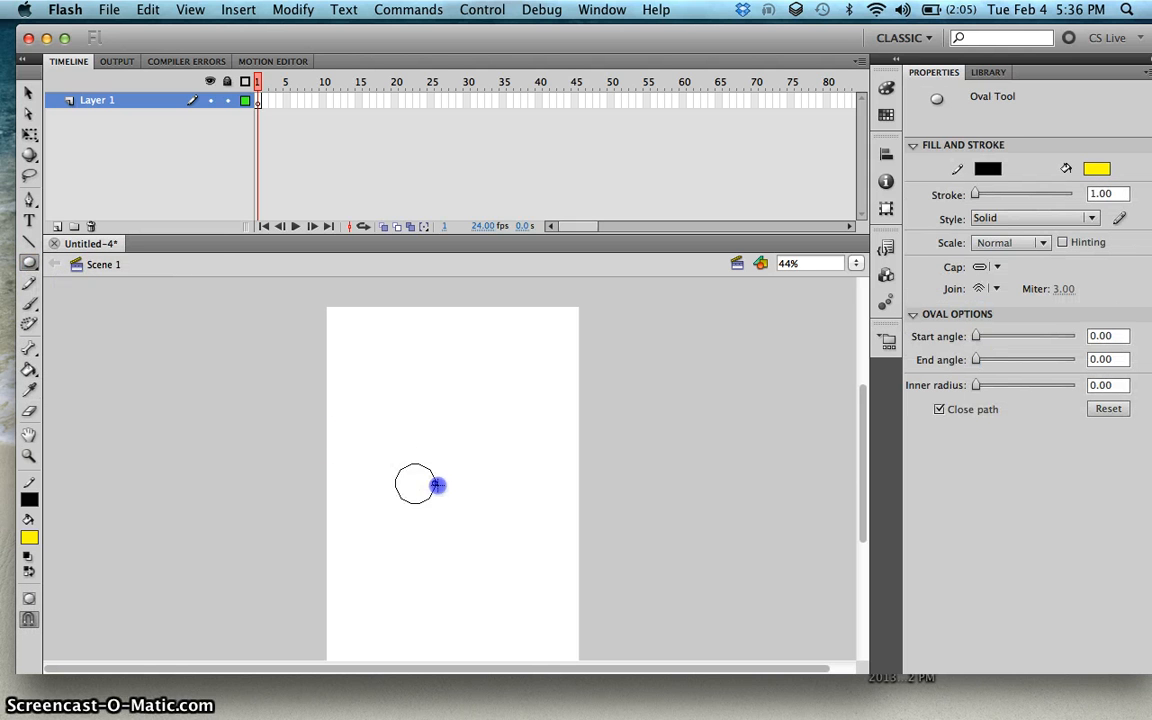
{"action": "left_click_drag", "start_coordinate": [432, 483], "coordinate": [432, 483]}
{"action": "key", "text": "super+equal"}
{"action": "key", "text": "super+equal"}
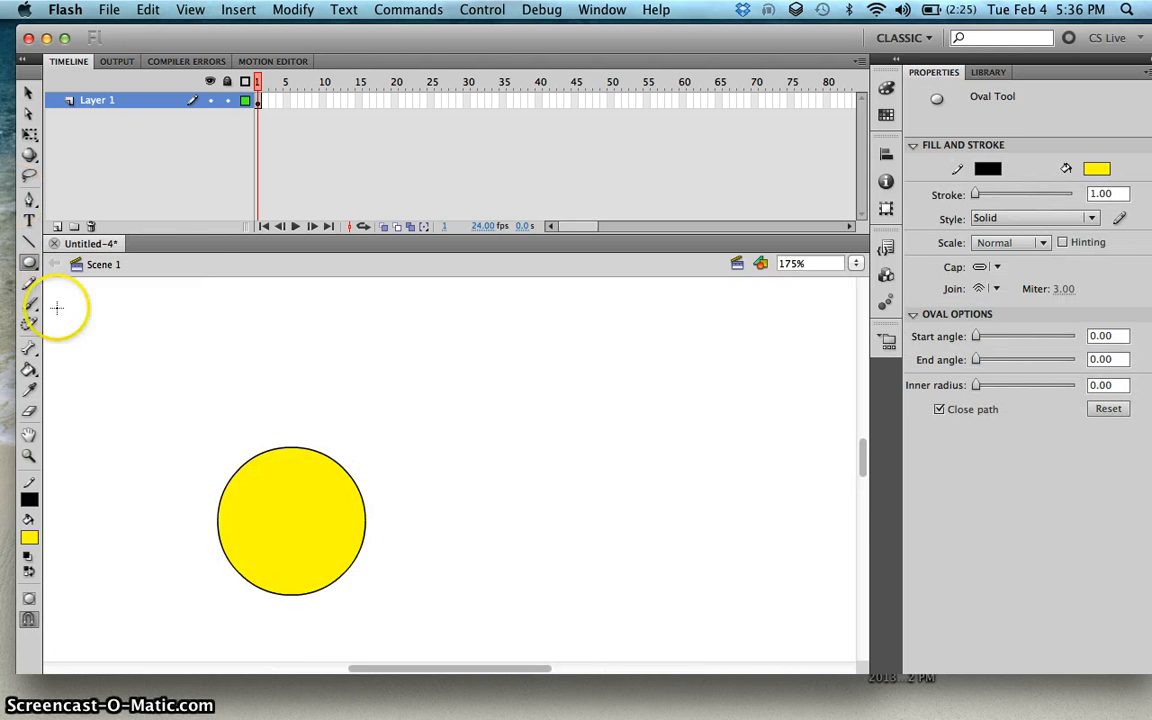
Step: Fill the circle with dark brown using the Paint Bucket tool
{"action": "left_click", "coordinate": [29, 369]}
{"action": "left_click", "coordinate": [29, 537]}
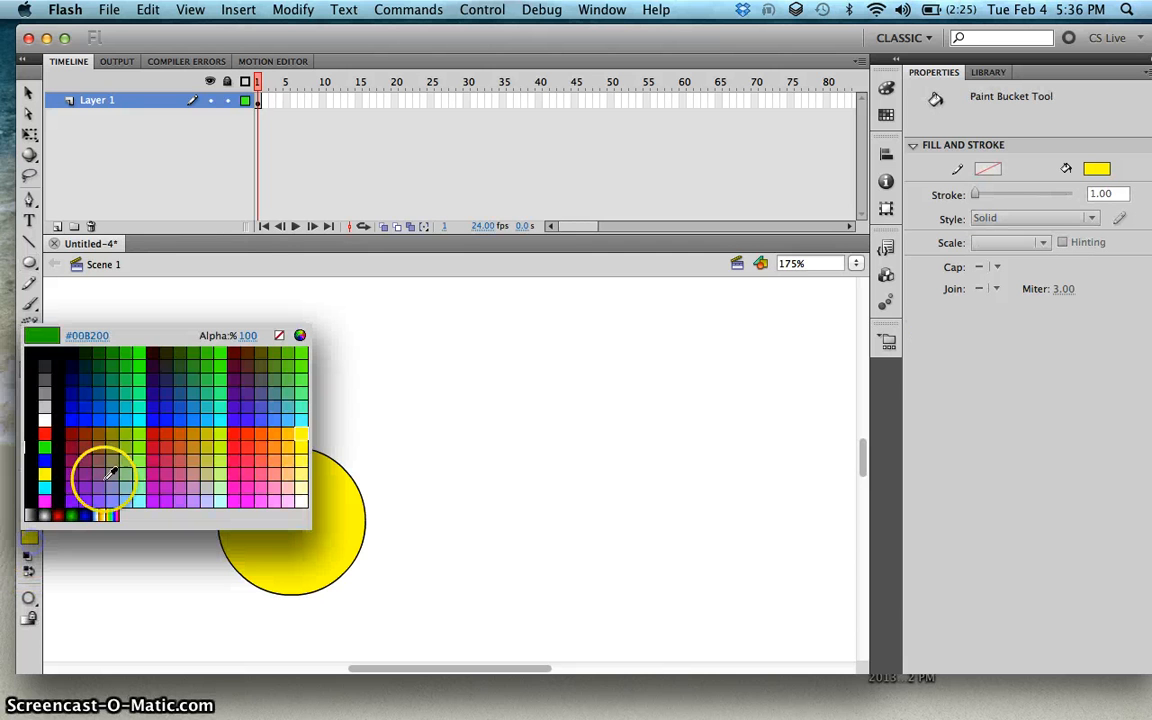
{"action": "left_click", "coordinate": [229, 350]}
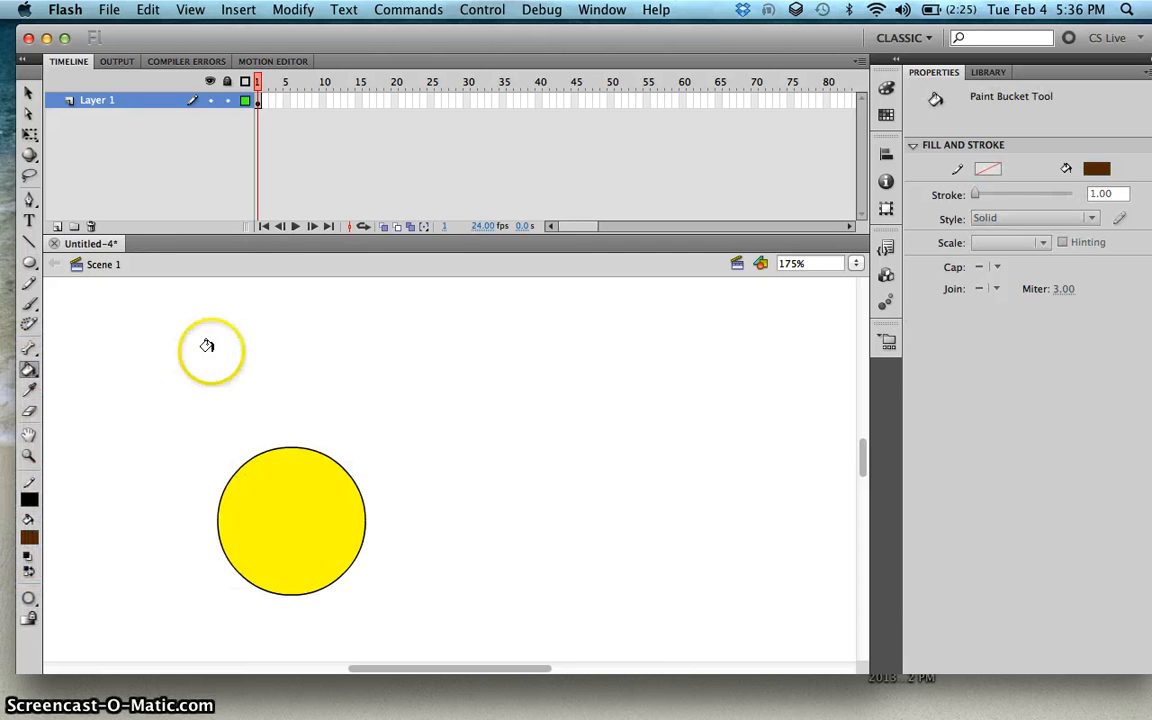
{"action": "left_click", "coordinate": [252, 470]}
Step: Draw an orange rectangle about 20 × 39 px standing on top of the circle
{"action": "left_click", "coordinate": [28, 93]}
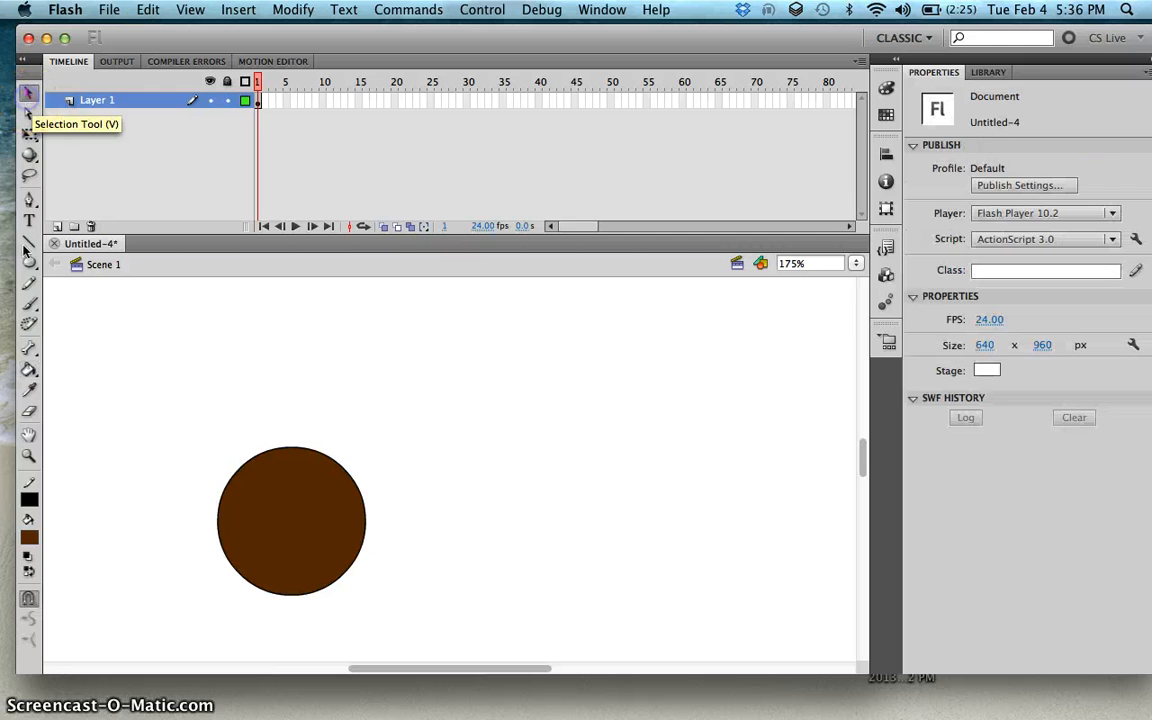
{"action": "left_click", "coordinate": [30, 261]}
{"action": "left_click", "coordinate": [82, 261]}
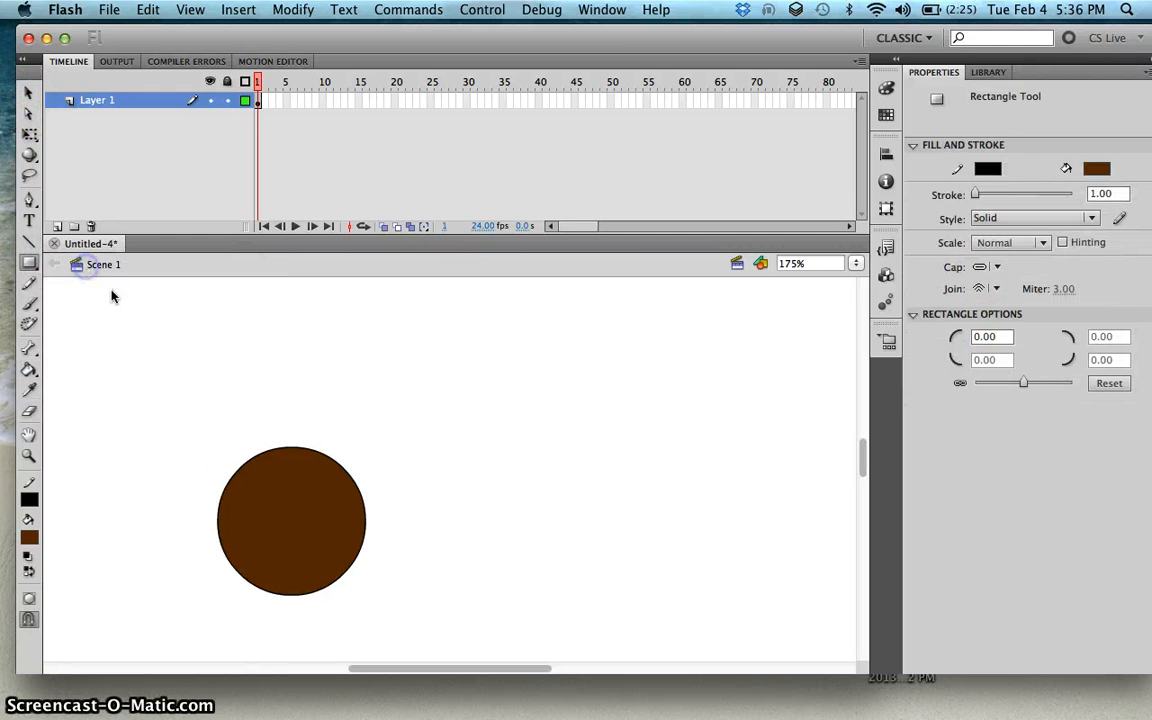
{"action": "left_click", "coordinate": [29, 537]}
{"action": "left_click", "coordinate": [293, 430]}
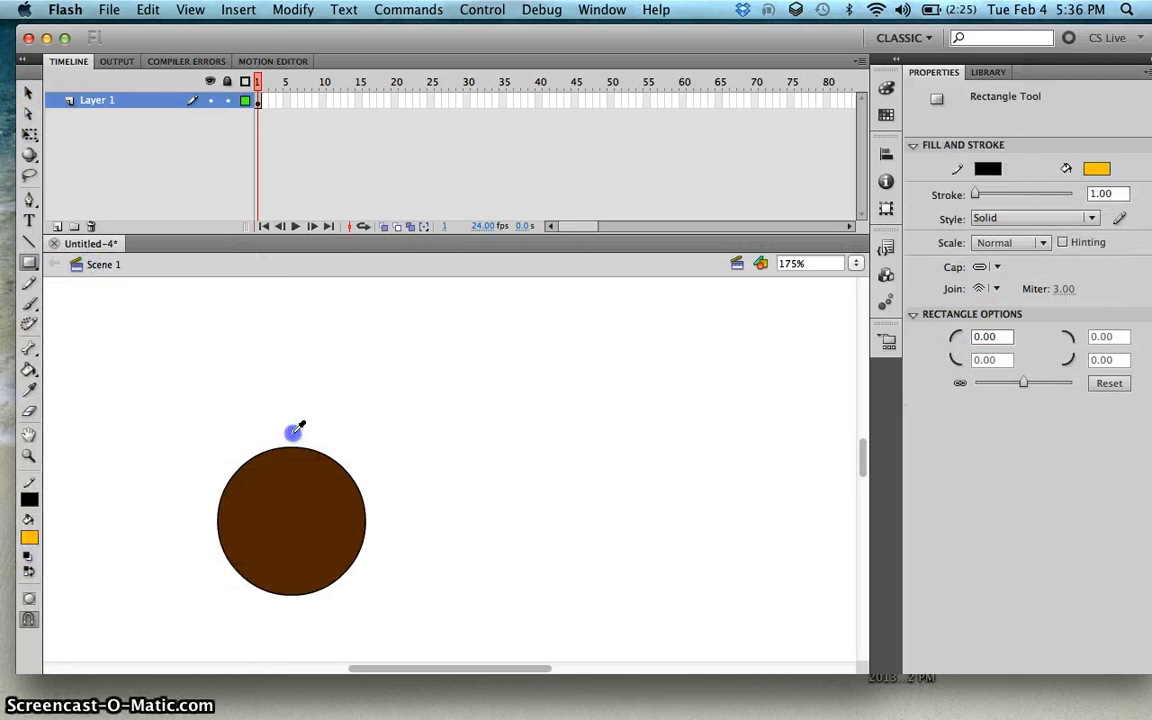
{"action": "left_click_drag", "start_coordinate": [269, 386], "coordinate": [287, 420]}
Step: Duplicate the orange rectangle and nudge the copy to sit directly below the circle
{"action": "left_click", "coordinate": [28, 92]}
{"action": "left_click", "coordinate": [284, 418]}
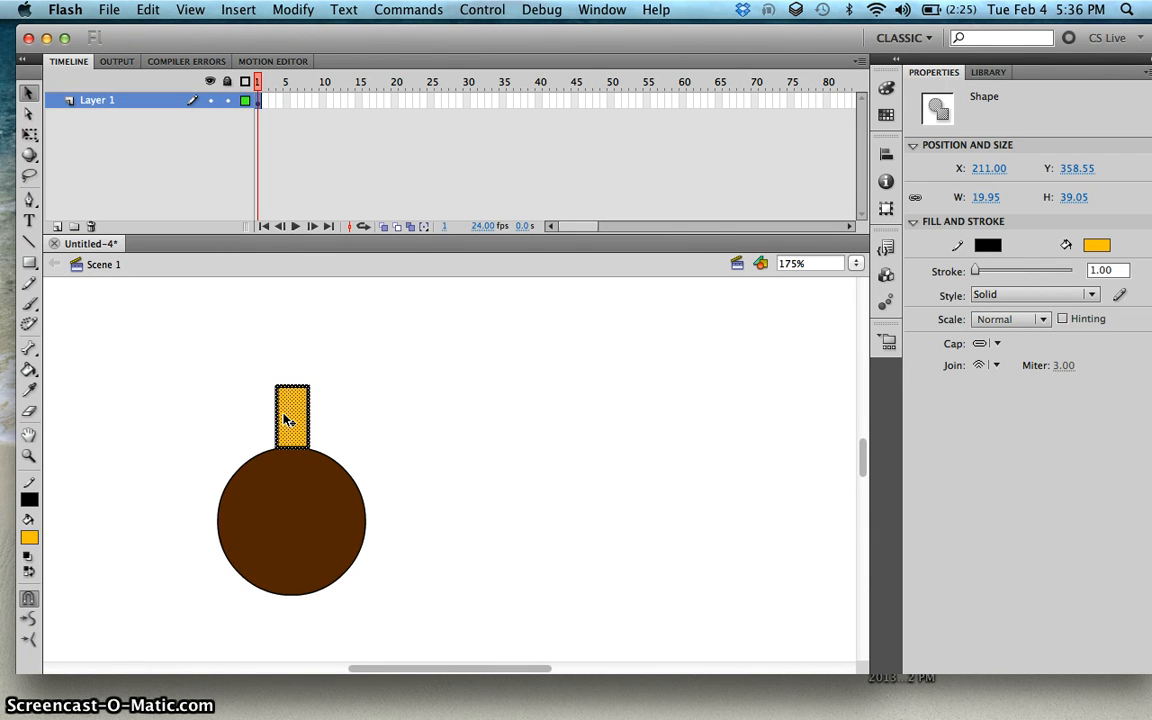
{"action": "scroll", "coordinate": [366, 444], "scroll_direction": "down", "scroll_amount": 3}
{"action": "key", "text": "super+v"}
{"action": "key", "text": "shift+Down"}
{"action": "key", "text": "shift+Down"}
{"action": "key", "text": "shift+Left"}
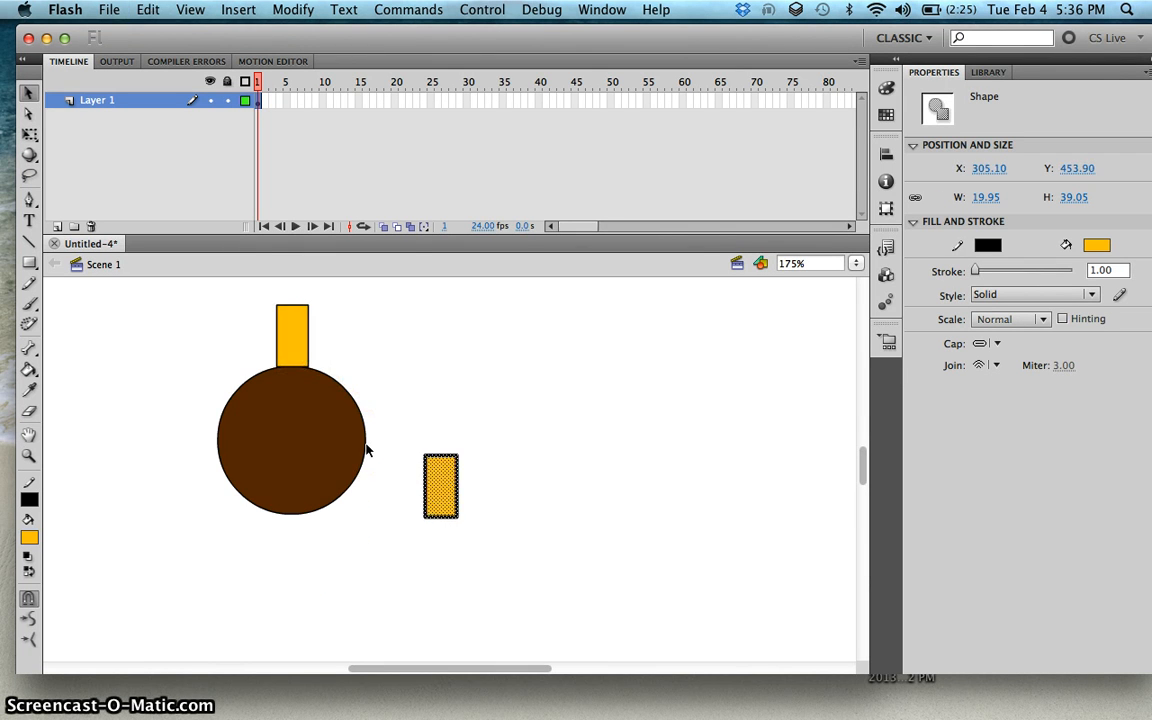
{"action": "key", "text": "shift+Left"}
{"action": "key", "text": "shift+Left"}
{"action": "key", "text": "shift+Left"}
{"action": "key", "text": "shift+Left"}
{"action": "key", "text": "shift+Left"}
{"action": "key", "text": "shift+Left"}
{"action": "key", "text": "shift+Down"}
{"action": "key", "text": "shift+Down"}
{"action": "key", "text": "shift+Down"}
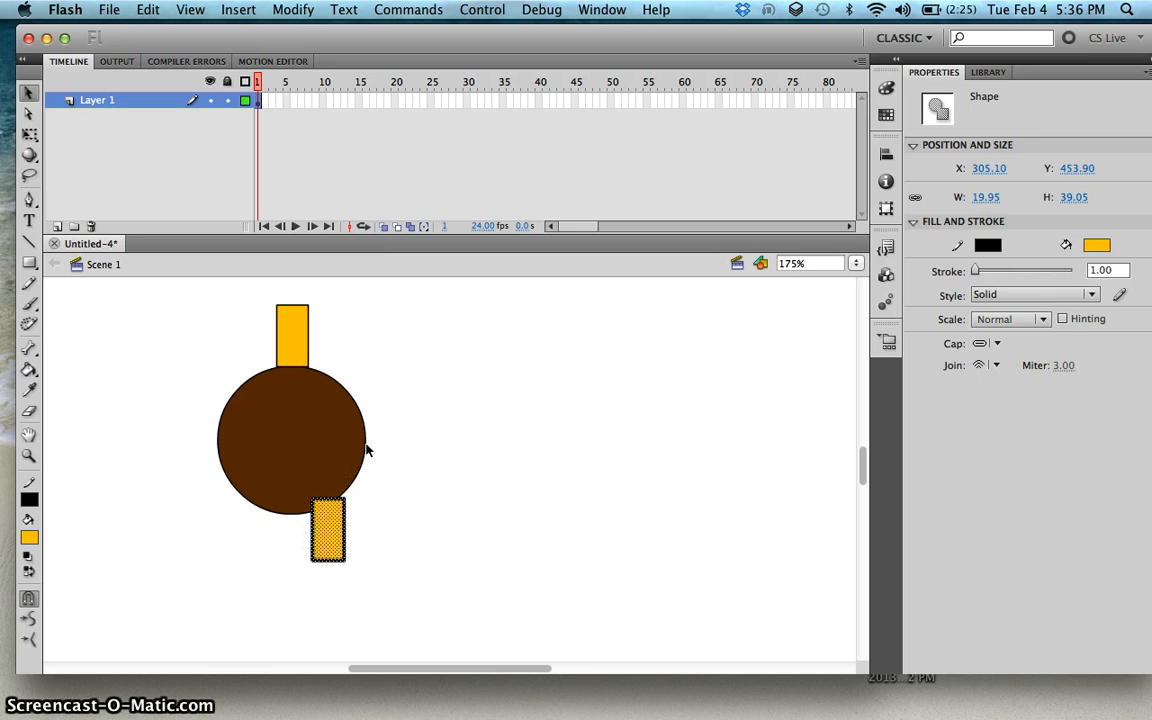
{"action": "key", "text": "shift+Down"}
{"action": "key", "text": "shift+Left"}
{"action": "key", "text": "shift+Left"}
{"action": "key", "text": "shift+Left"}
{"action": "key", "text": "shift+Left"}
{"action": "key", "text": "shift+Left"}
{"action": "key", "text": "shift+Down"}
{"action": "key", "text": "shift+Right"}
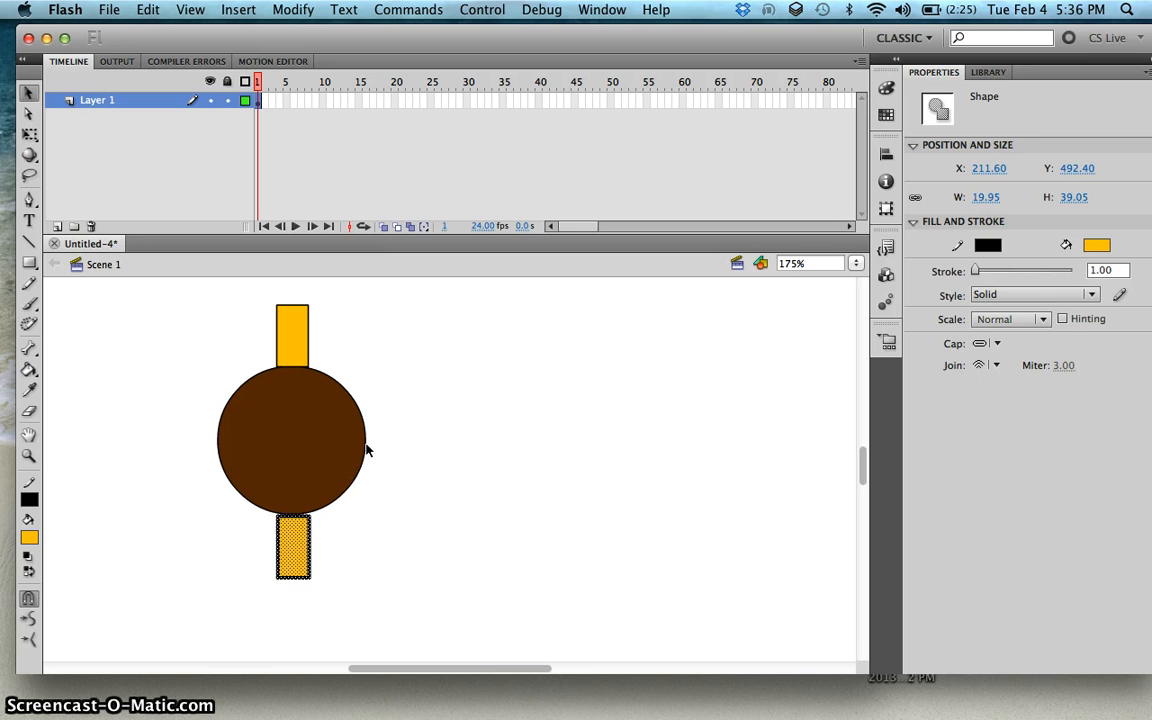
{"action": "left_click_drag", "start_coordinate": [429, 459], "coordinate": [453, 460]}
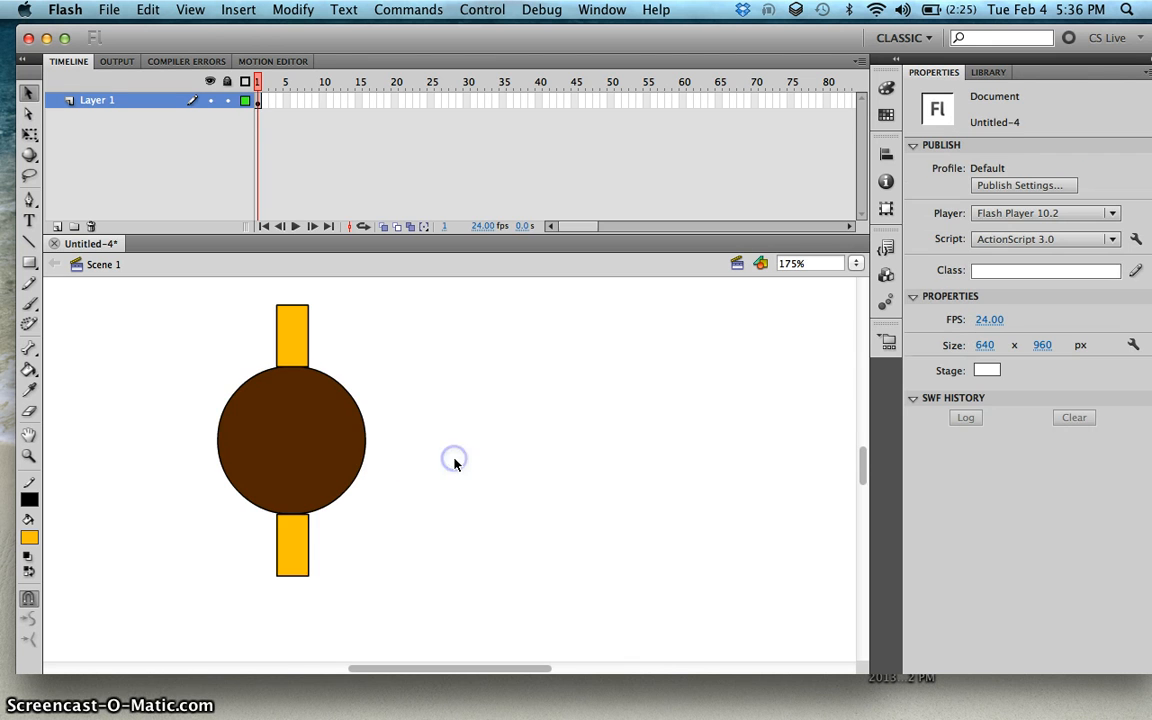
Step: Select the whole drawing and convert it into a Movie Clip symbol
{"action": "scroll", "coordinate": [454, 464], "scroll_direction": "up", "scroll_amount": 3}
{"action": "scroll", "coordinate": [437, 462], "scroll_direction": "down", "scroll_amount": 3}
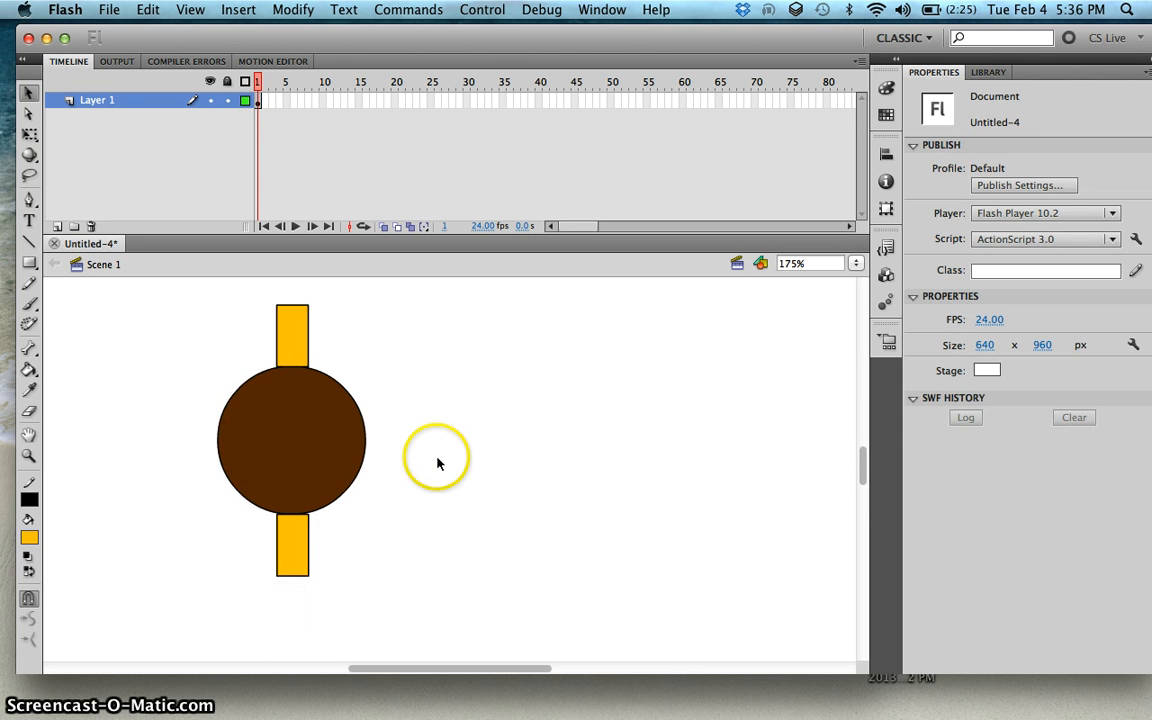
{"action": "left_click_drag", "start_coordinate": [180, 298], "coordinate": [432, 604]}
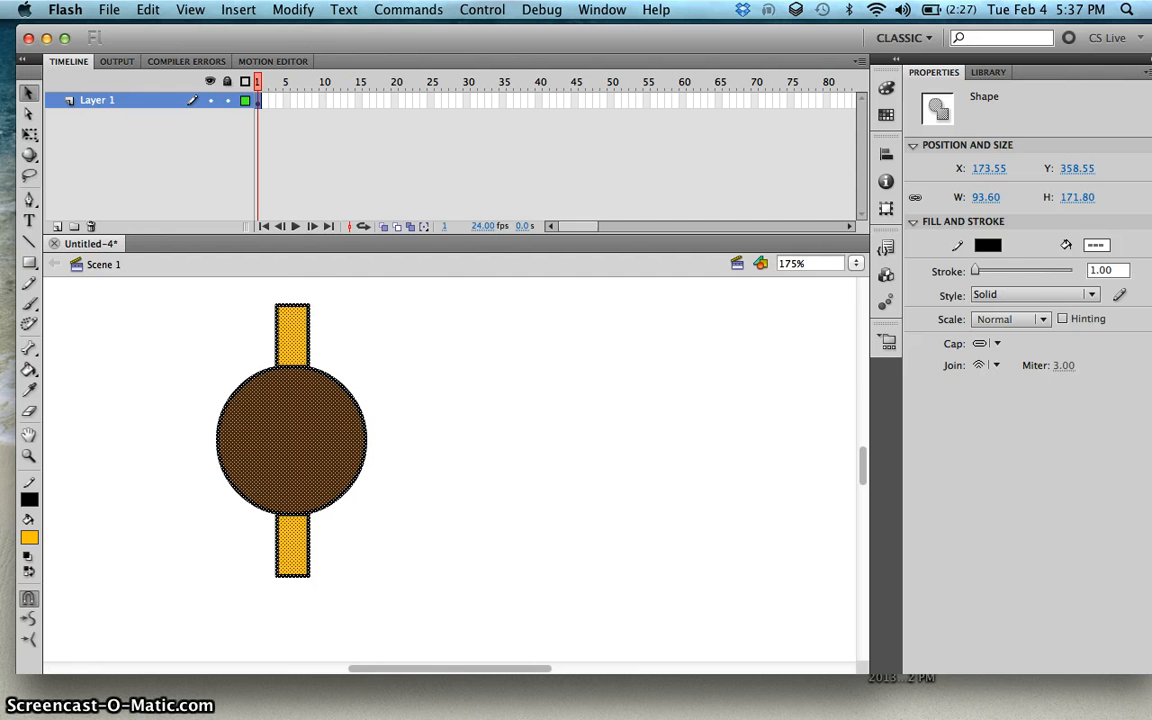
{"action": "left_click", "coordinate": [293, 9]}
{"action": "left_click", "coordinate": [322, 52]}
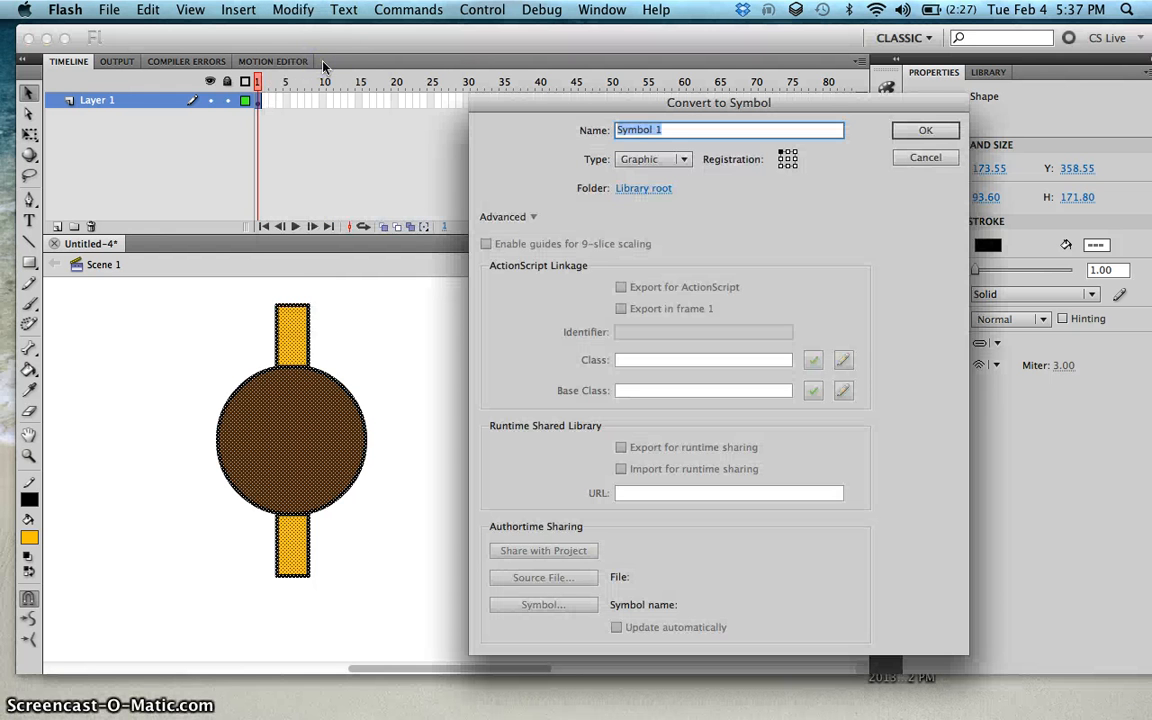
{"action": "left_click", "coordinate": [668, 160]}
{"action": "left_click", "coordinate": [668, 160]}
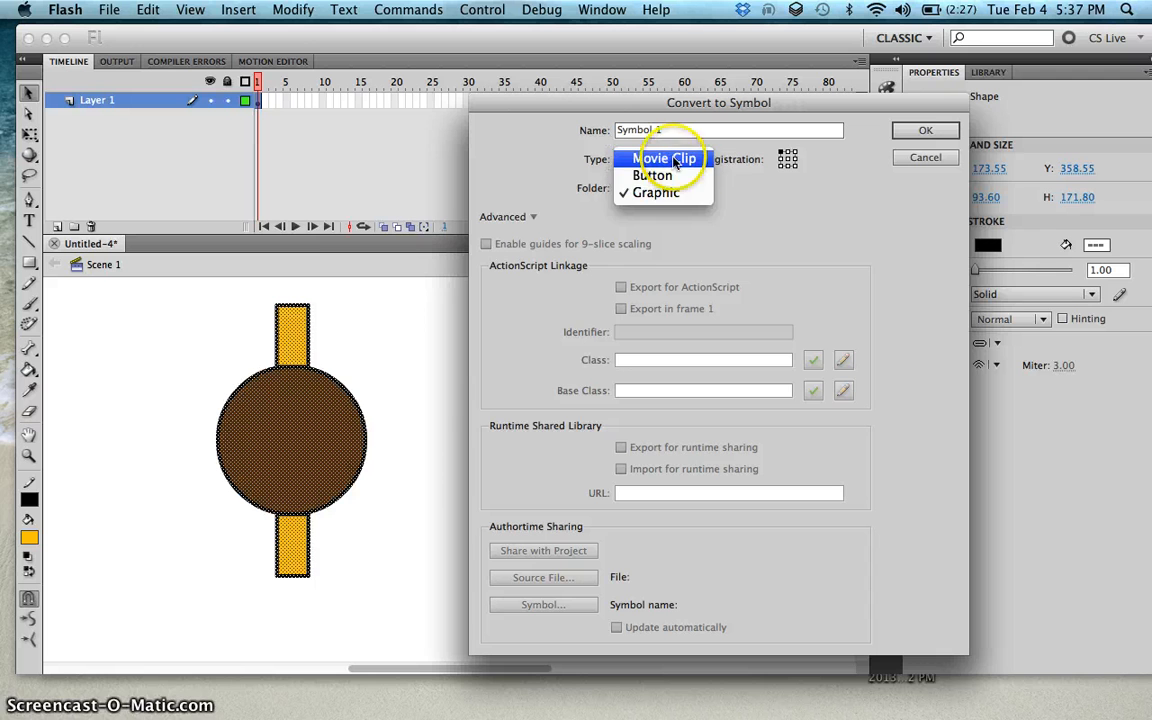
{"action": "left_click", "coordinate": [926, 131]}
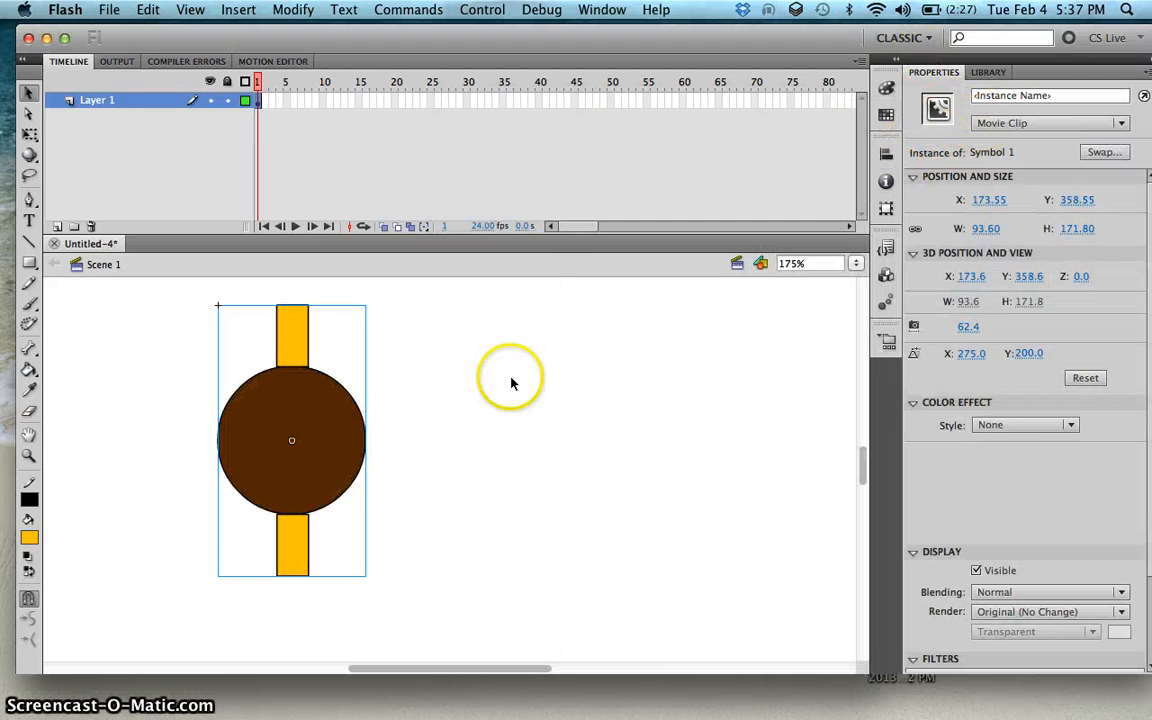
Step: Give the symbol instance the instance name bird
{"action": "left_click", "coordinate": [1005, 94]}
{"action": "type", "text": "bir"}
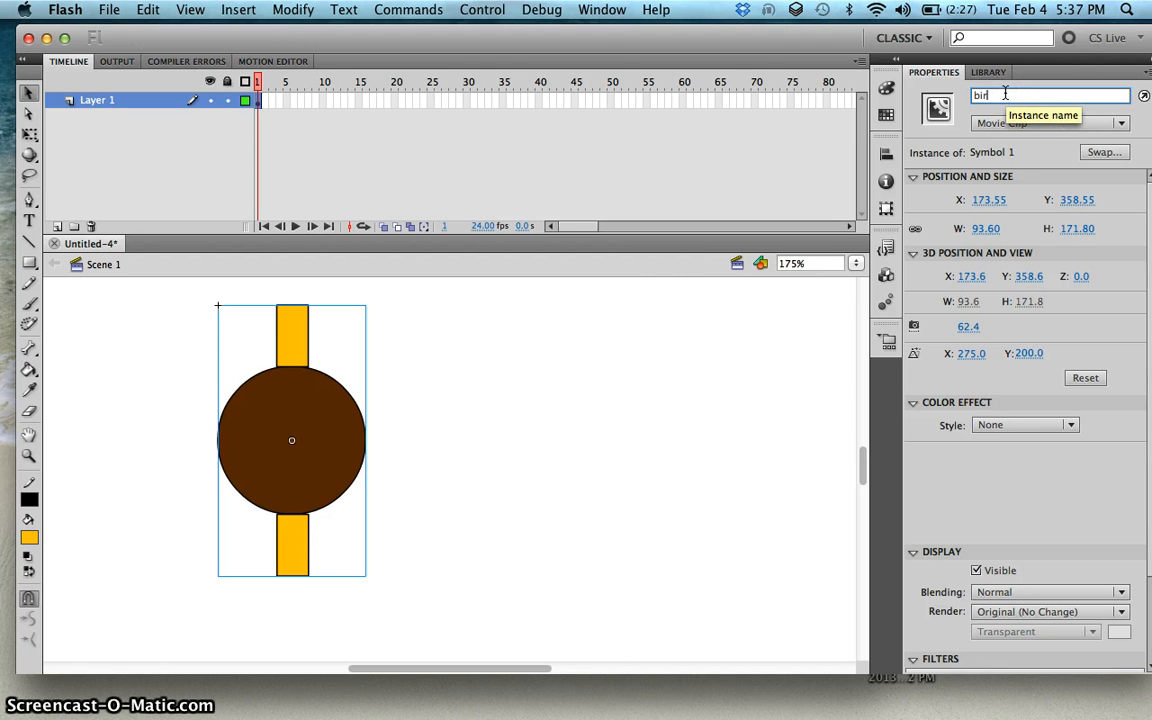
{"action": "type", "text": "d"}
{"action": "left_click", "coordinate": [651, 348]}
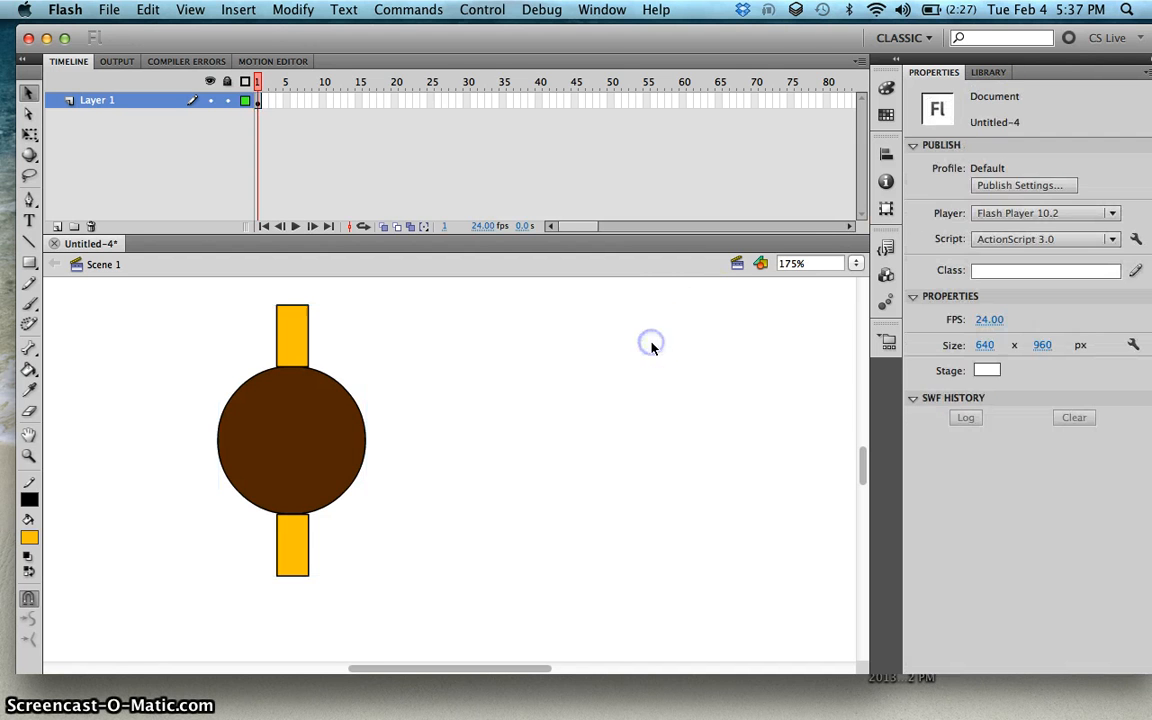
Step: Open the symbol for editing and insert a keyframe at frame 2 of its layer
{"action": "double_click", "coordinate": [307, 422]}
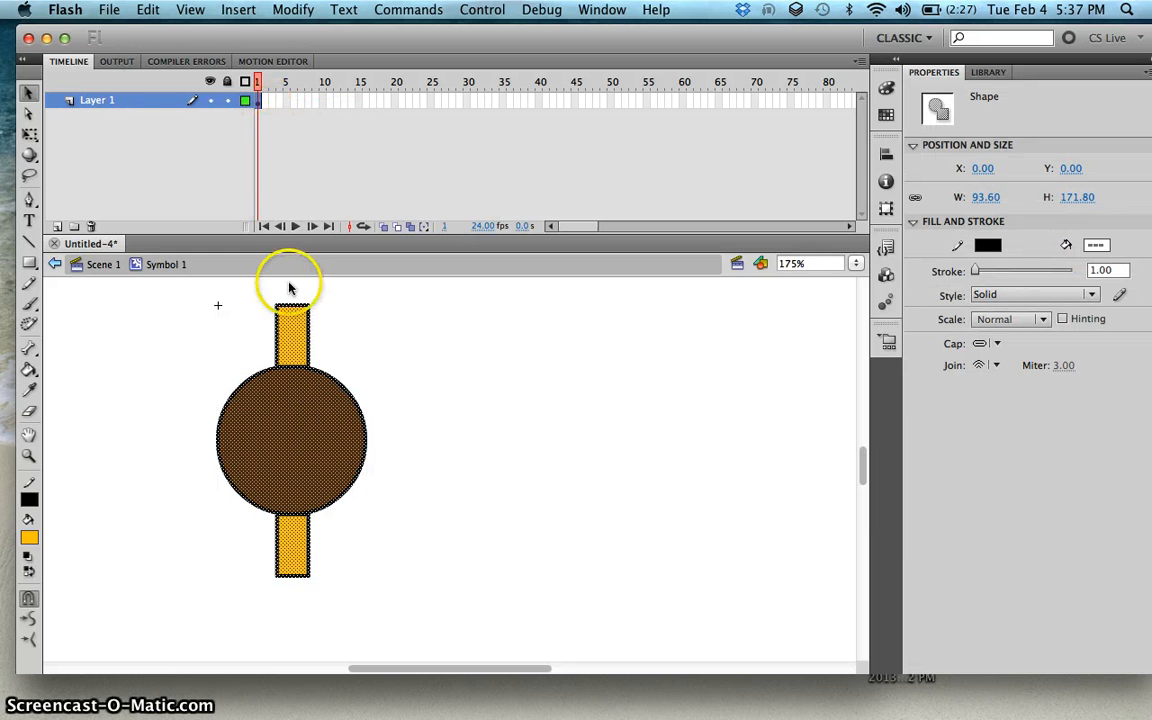
{"action": "left_click", "coordinate": [263, 104]}
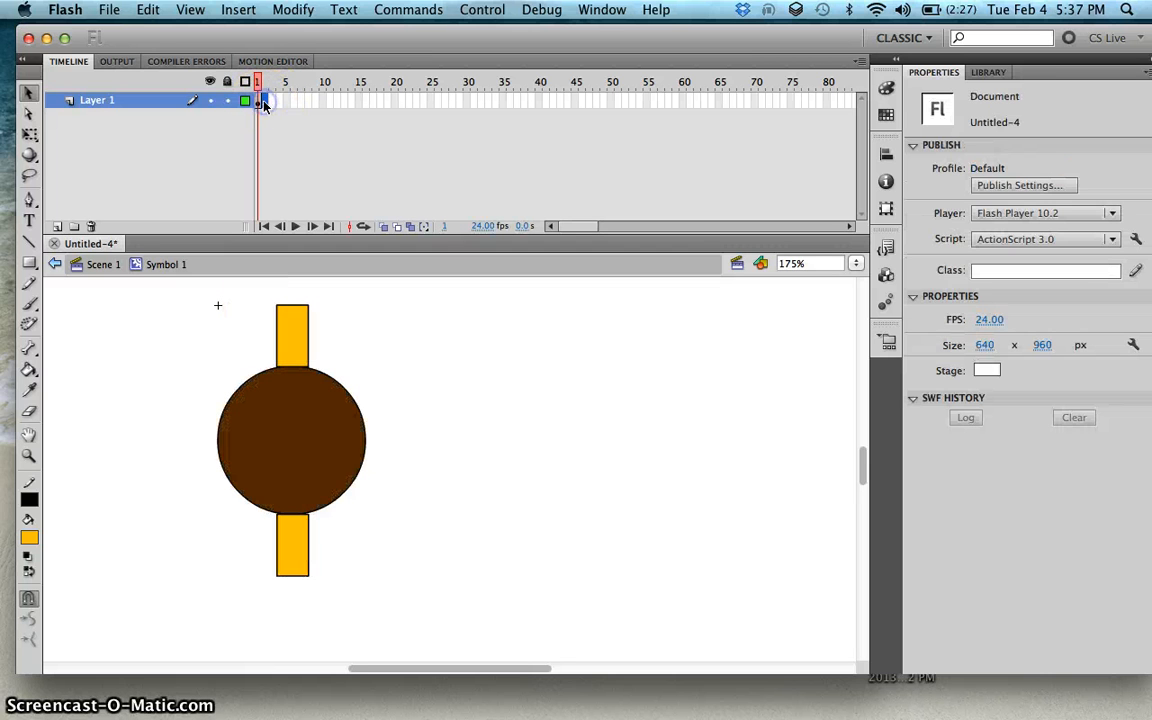
{"action": "left_click", "coordinate": [259, 103]}
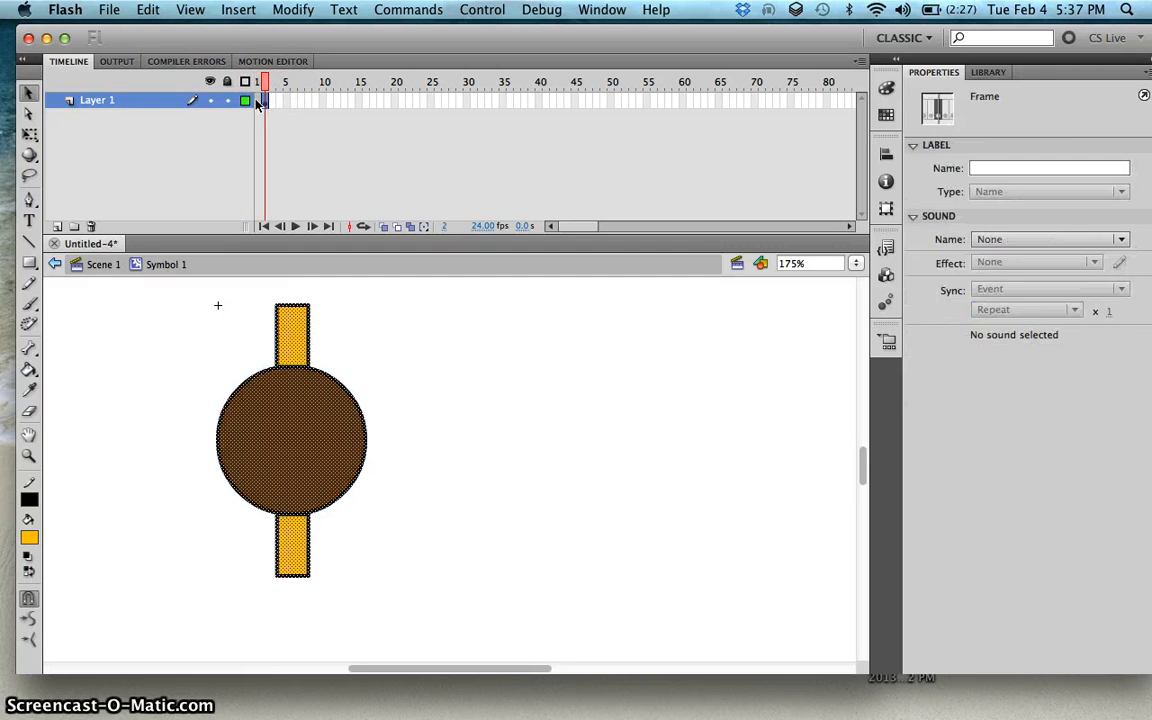
{"action": "left_click", "coordinate": [265, 102]}
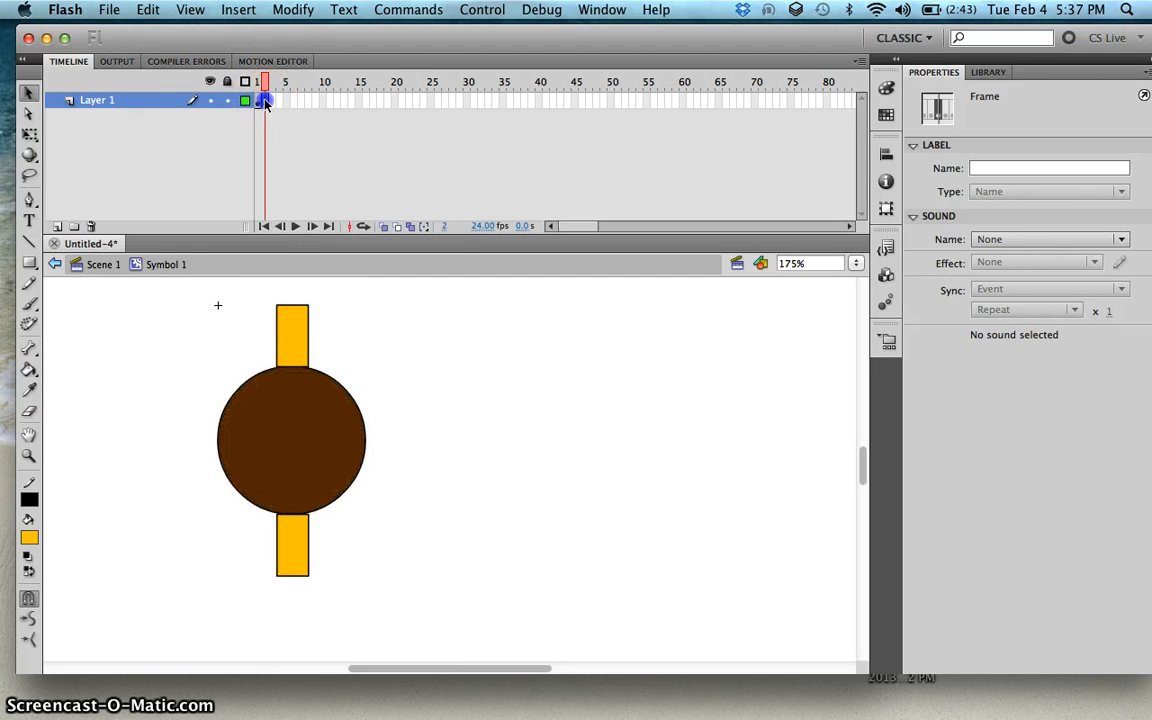
{"action": "key", "text": "F6"}
{"action": "left_click", "coordinate": [265, 103]}
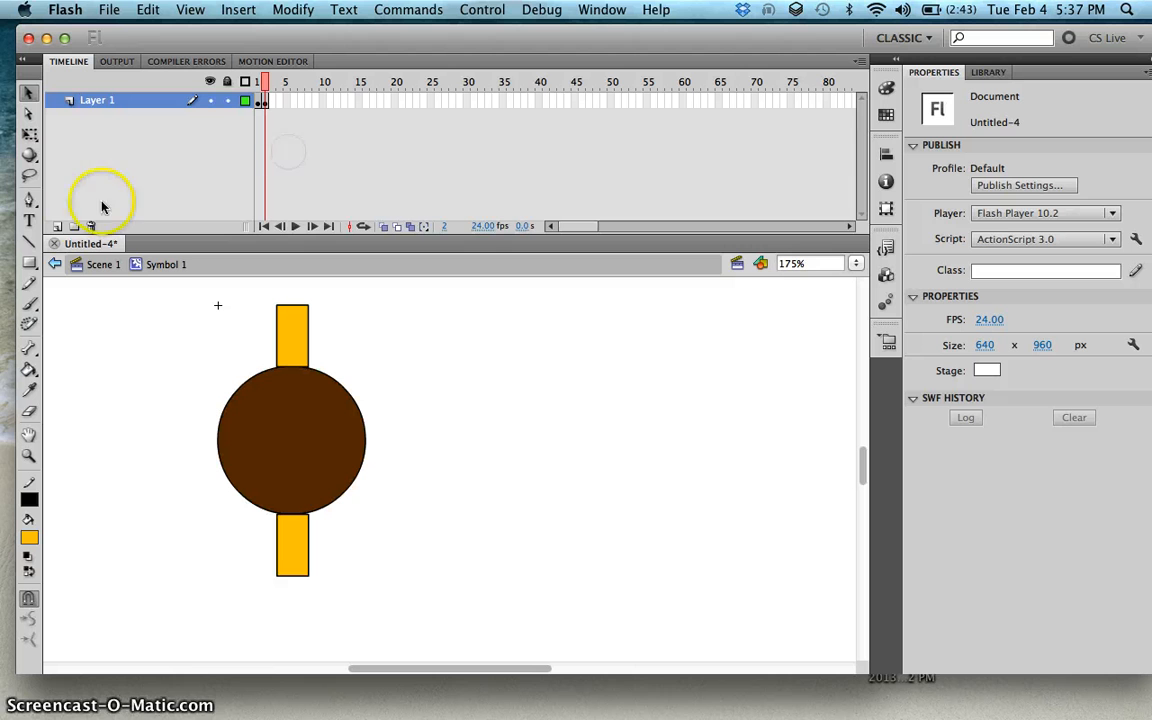
Step: Add a new layer inside the symbol and enter stop(); as the action on its first frame
{"action": "left_click", "coordinate": [55, 228]}
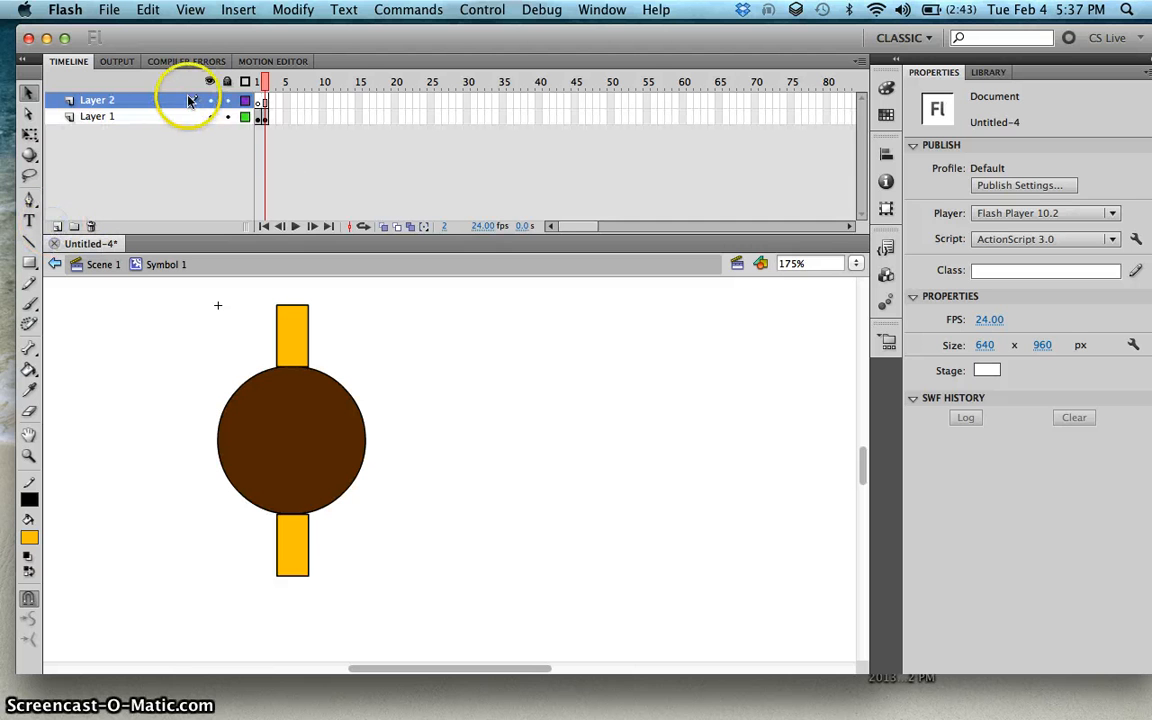
{"action": "left_click", "coordinate": [260, 102]}
{"action": "right_click", "coordinate": [262, 102]}
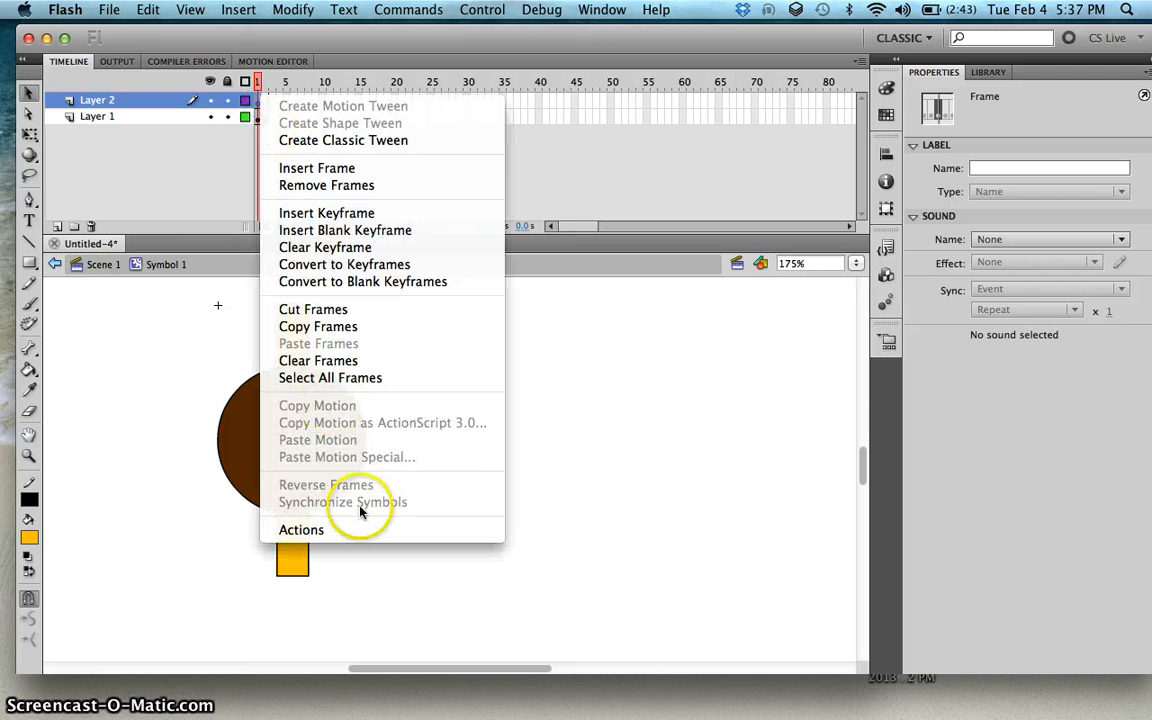
{"action": "left_click", "coordinate": [362, 530]}
{"action": "type", "text": "stop(0;"}
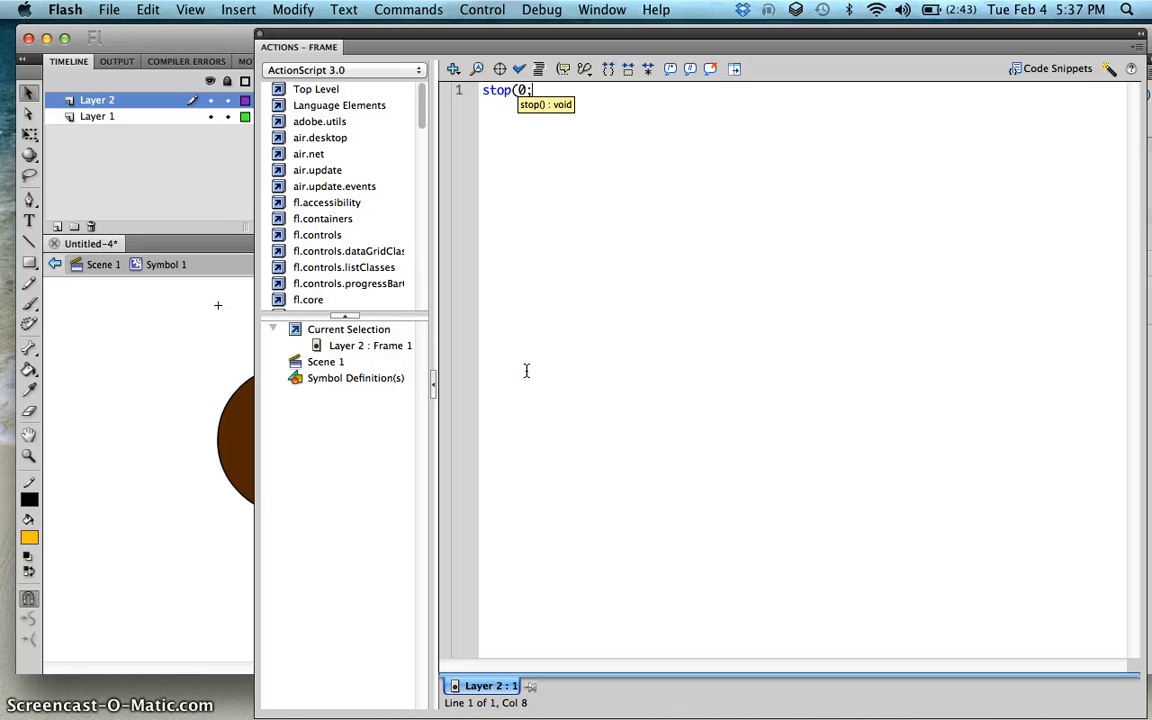
{"action": "left_click", "coordinate": [525, 338]}
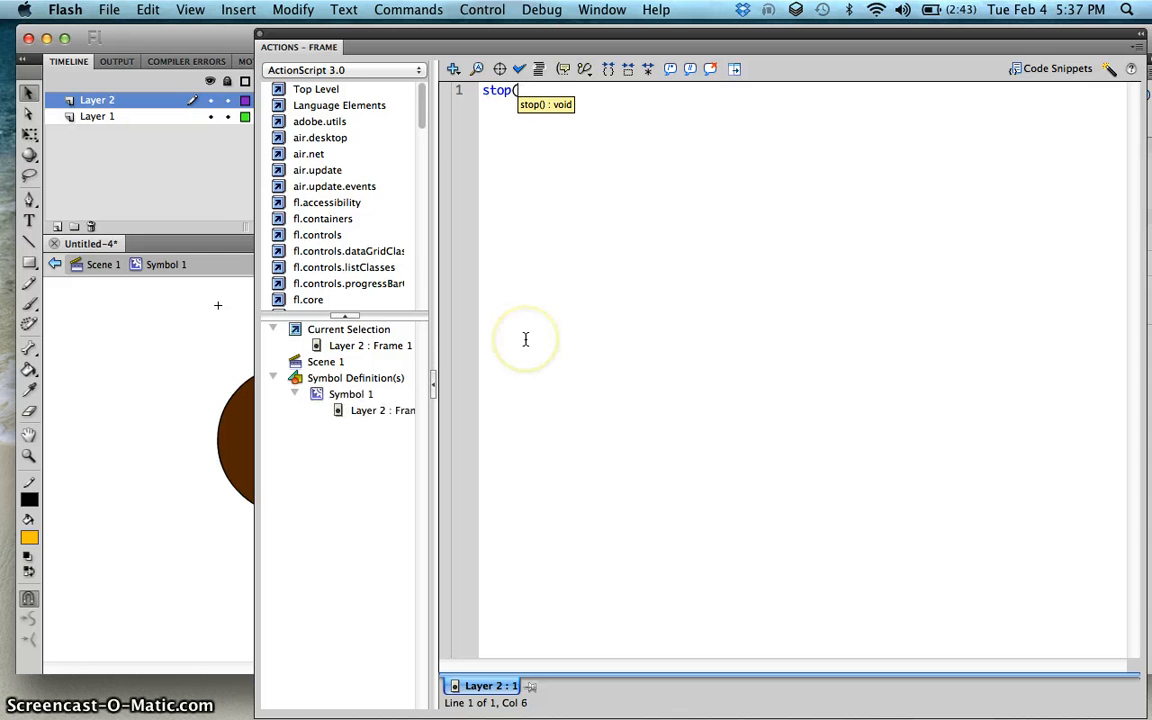
{"action": "left_click", "coordinate": [268, 46]}
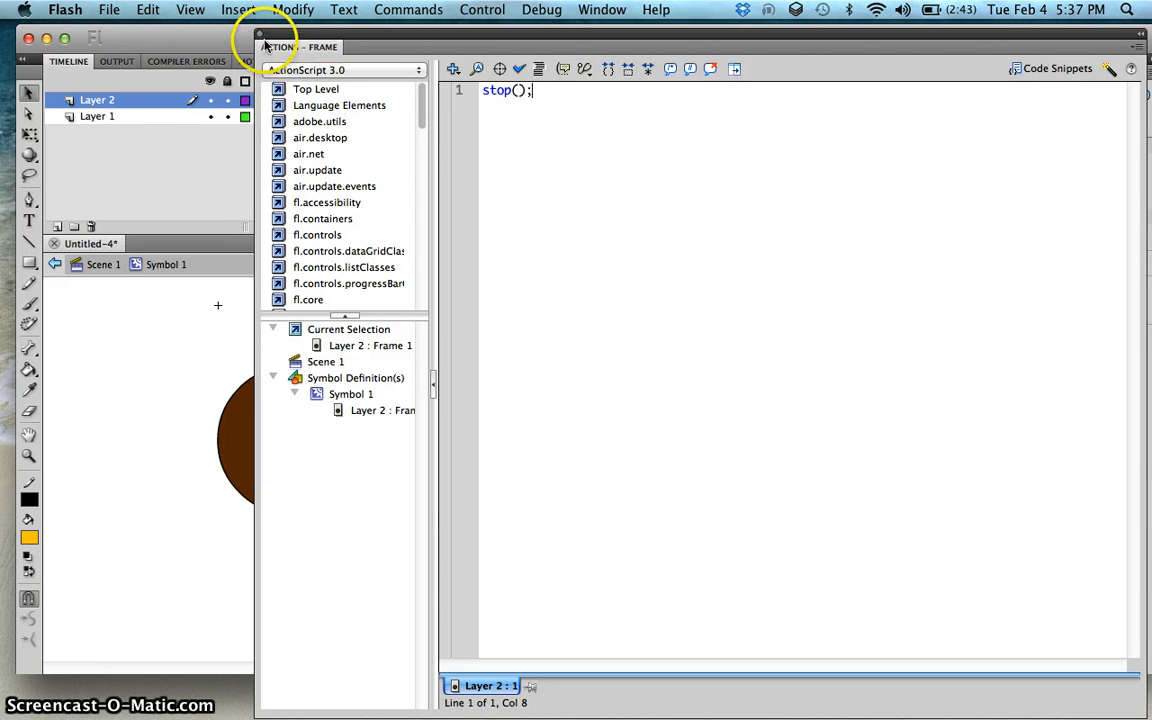
{"action": "left_click", "coordinate": [261, 38]}
Step: Add a stop action on frame 2 of Layer 2 inside the symbol
{"action": "left_click", "coordinate": [259, 83]}
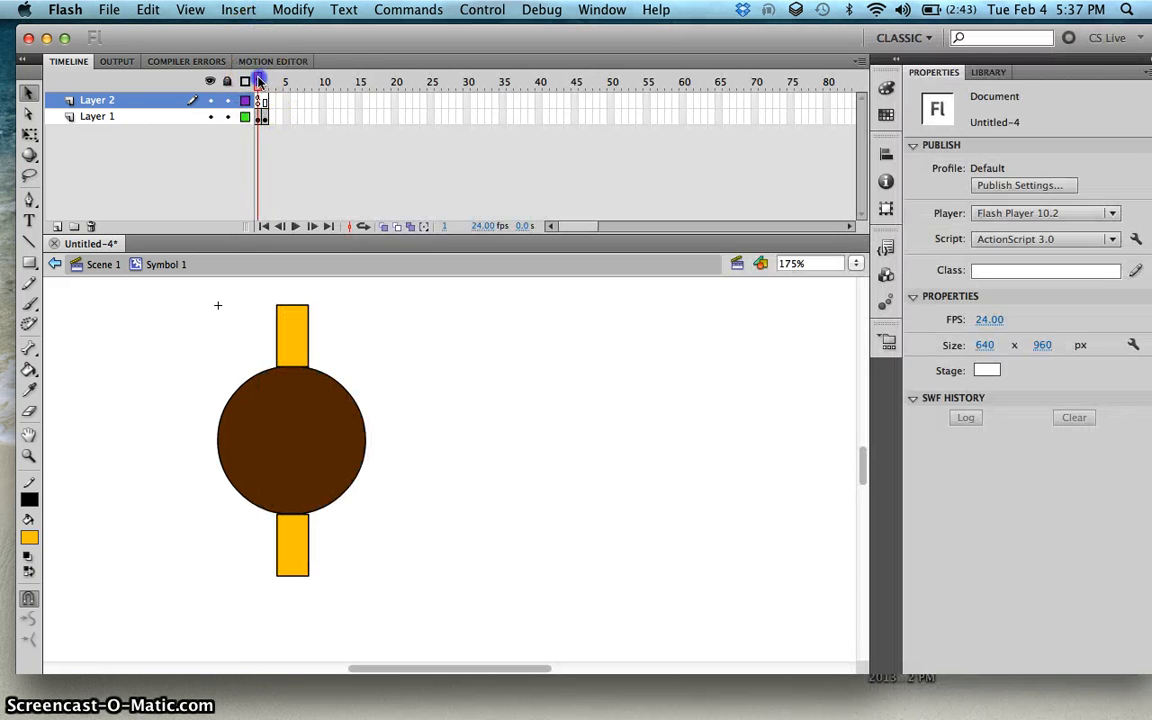
{"action": "left_click", "coordinate": [265, 101]}
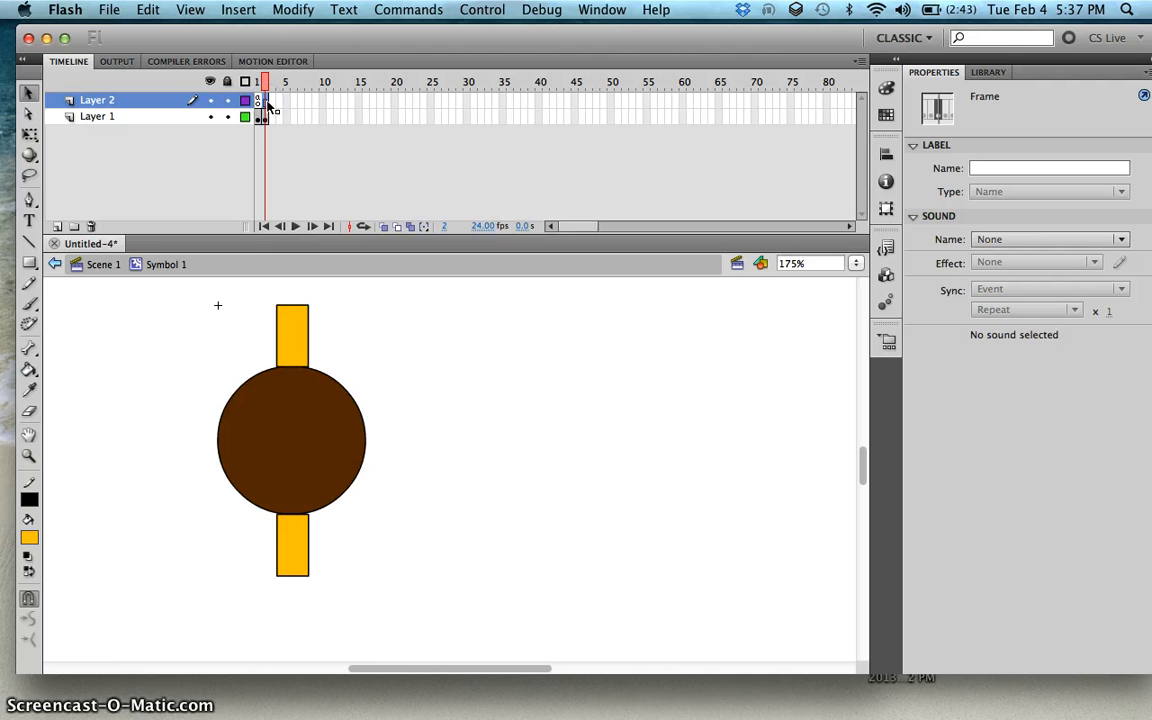
{"action": "left_click", "coordinate": [269, 105]}
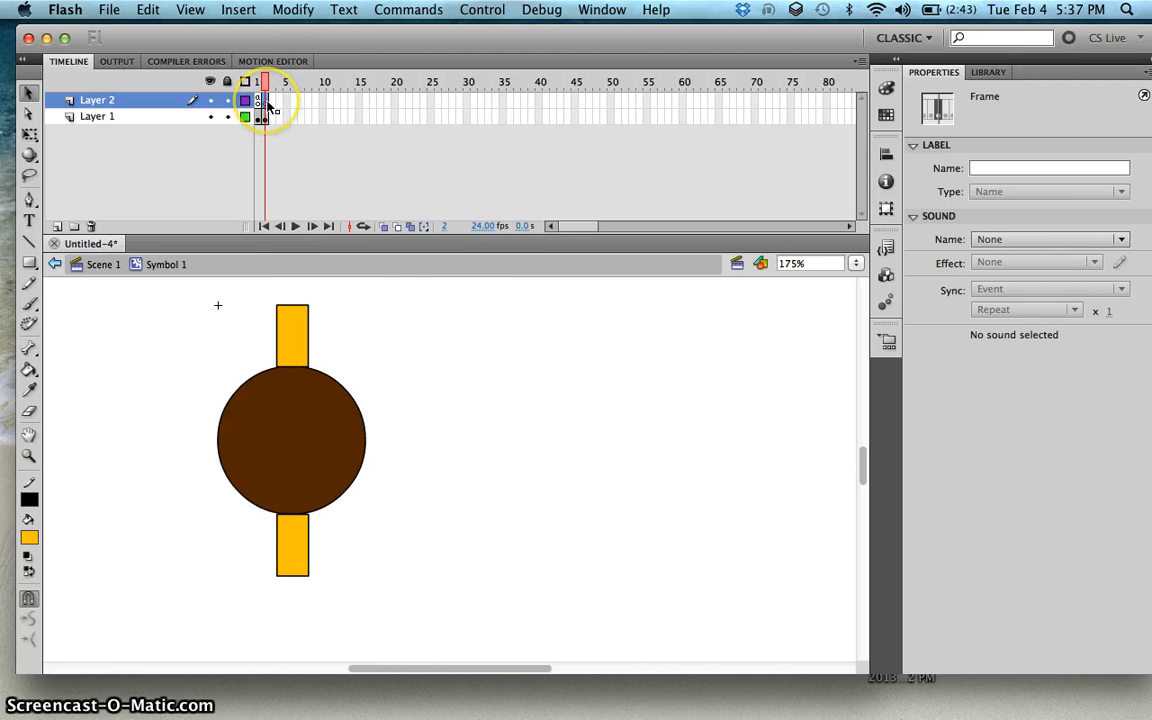
{"action": "right_click", "coordinate": [269, 105]}
{"action": "left_click", "coordinate": [295, 531]}
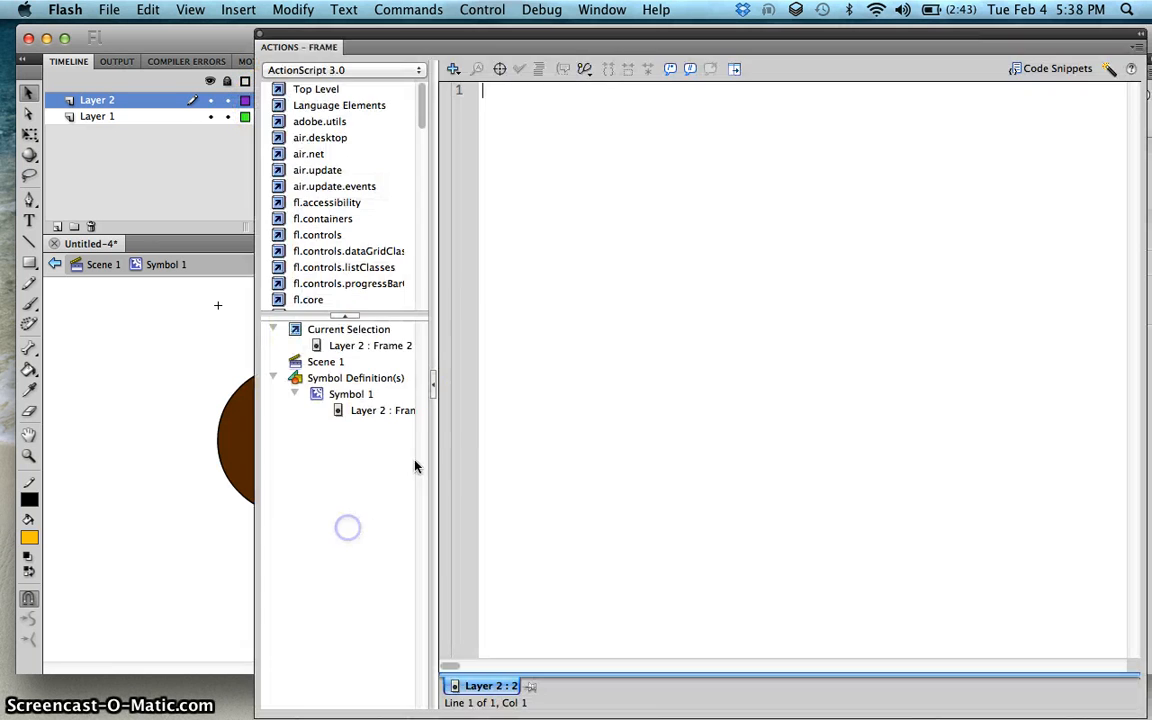
{"action": "left_click", "coordinate": [566, 286]}
{"action": "type", "text": "stop();"}
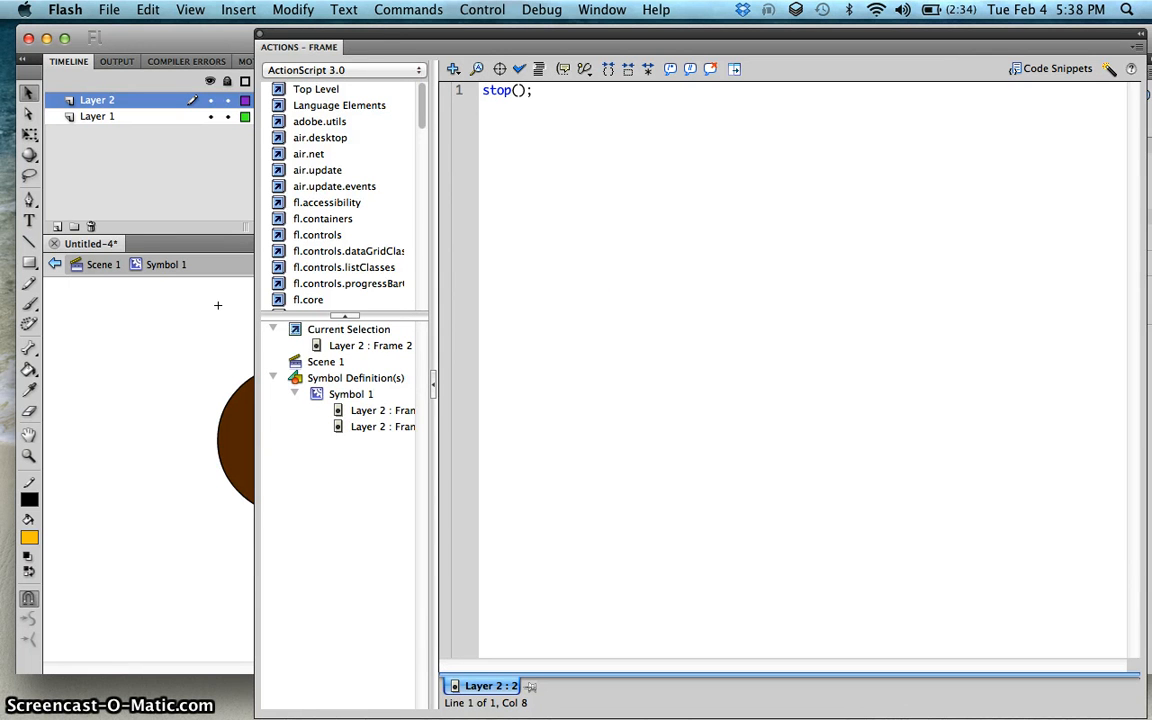
{"action": "left_click", "coordinate": [258, 34]}
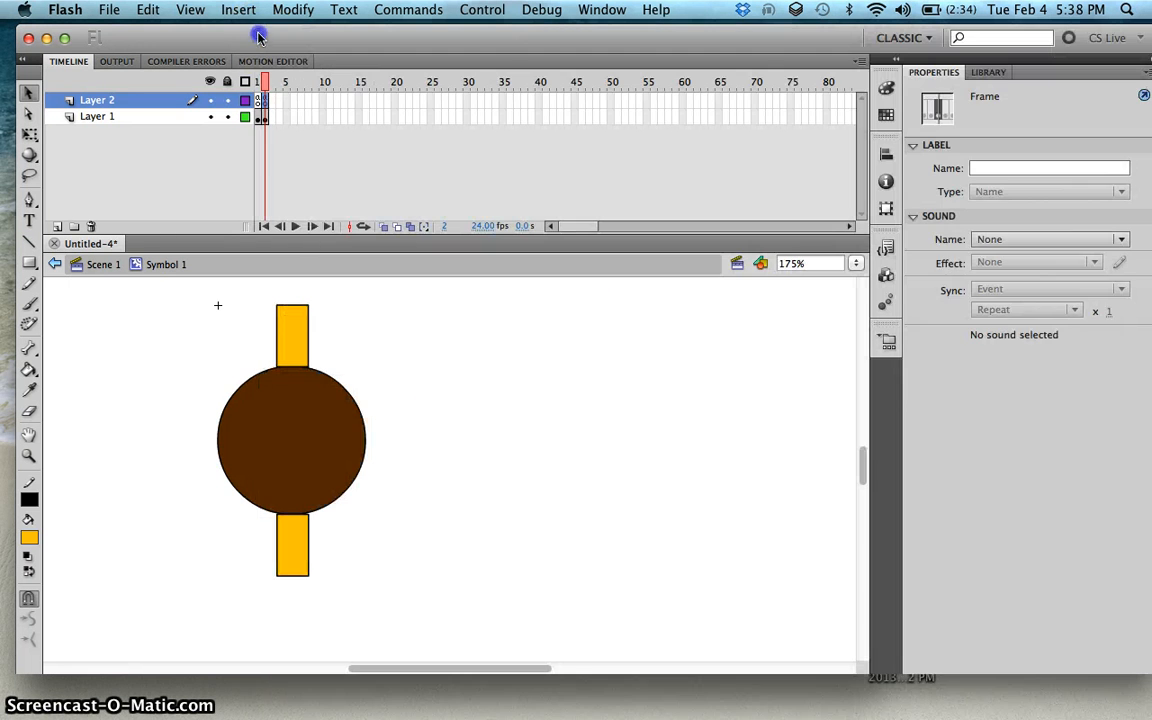
Step: Select the whole drawing on frame 2 of Layer 1 and convert it into a Movie Clip symbol
{"action": "left_click", "coordinate": [290, 367]}
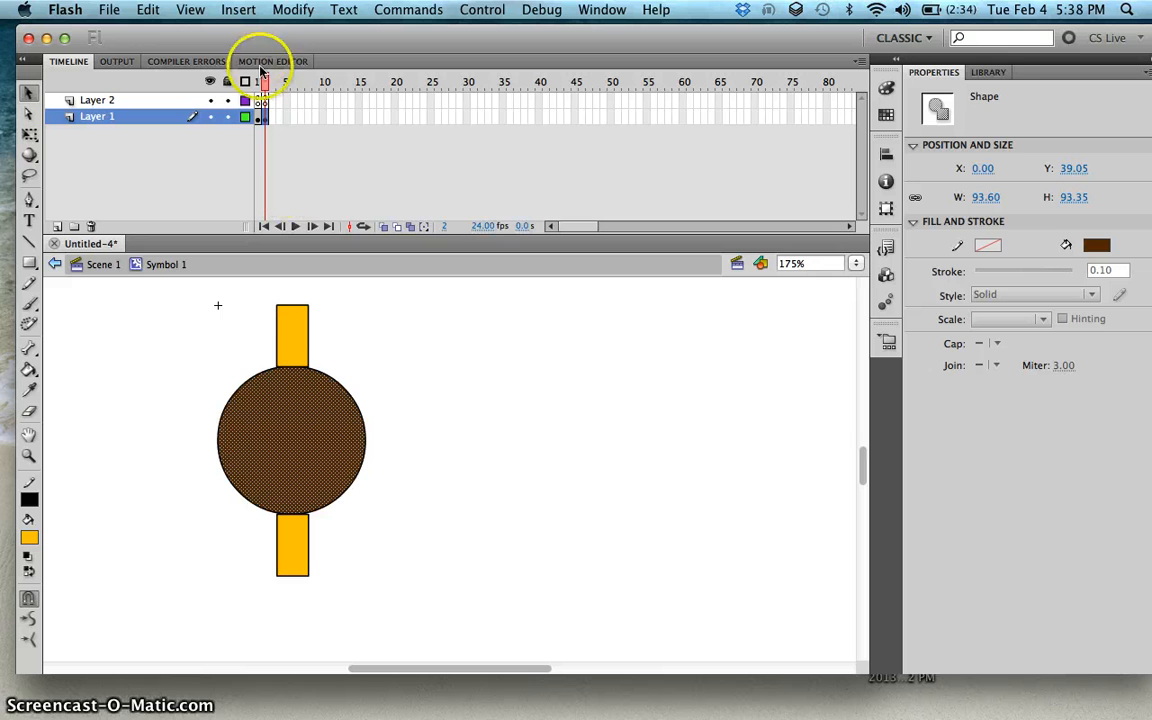
{"action": "left_click", "coordinate": [308, 340]}
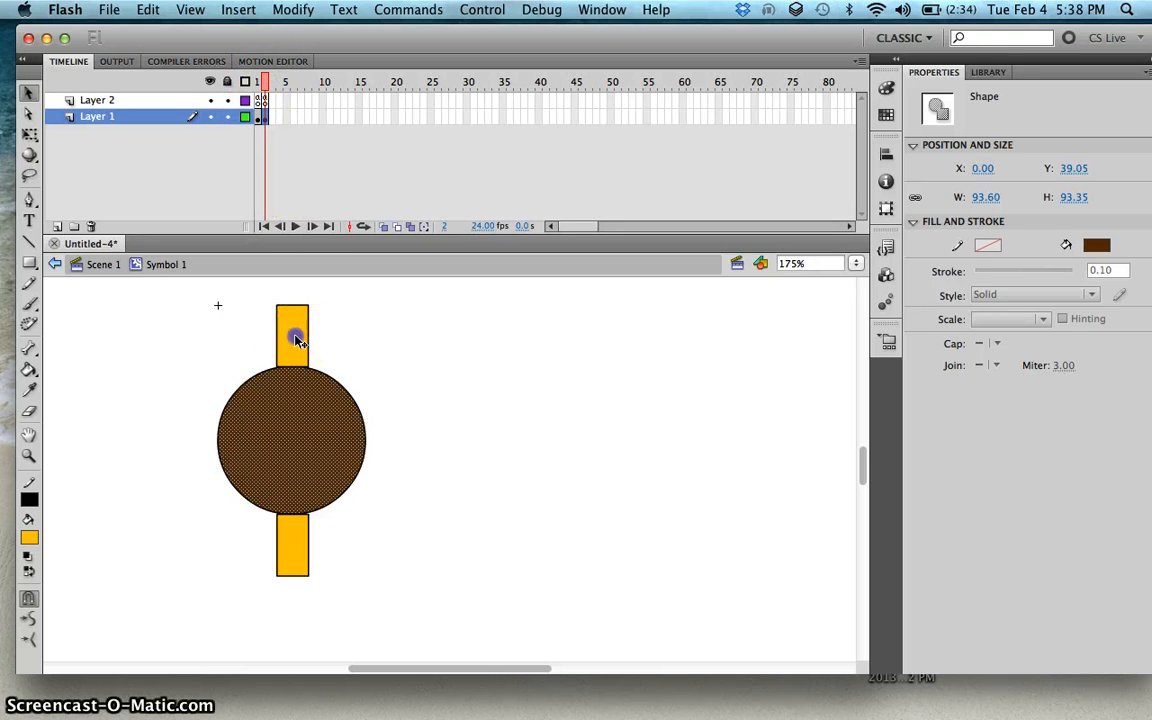
{"action": "double_click", "coordinate": [295, 338], "text": "shift"}
{"action": "double_click", "coordinate": [291, 434], "text": "shift"}
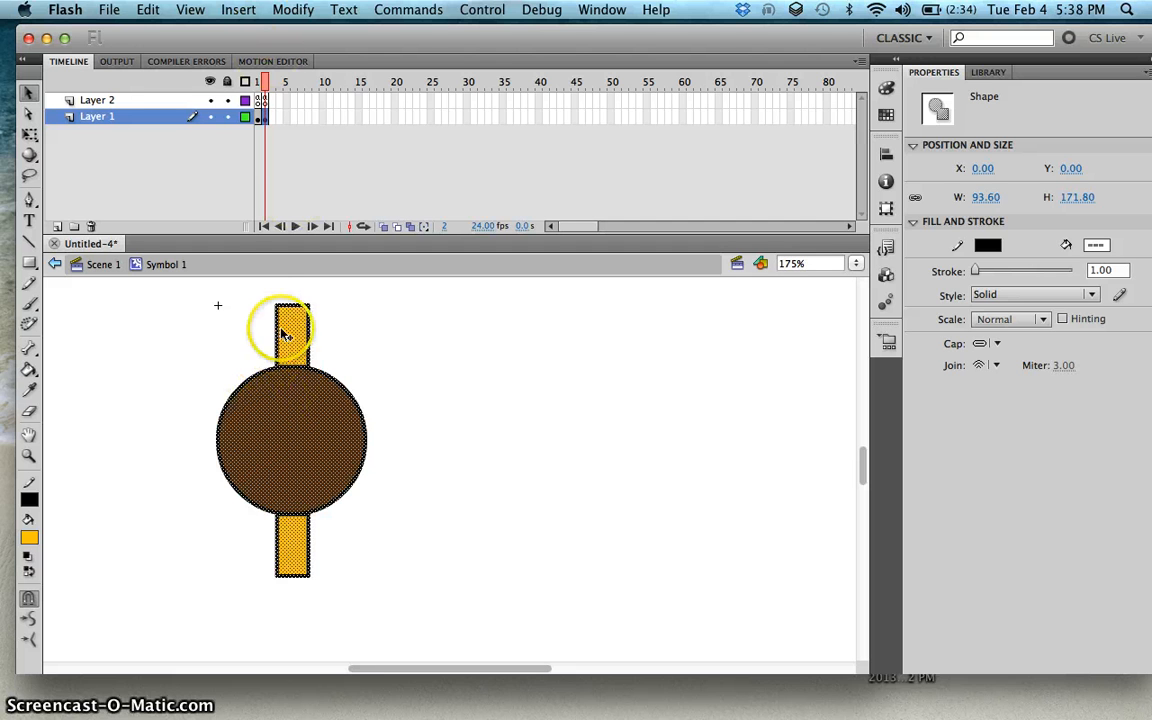
{"action": "left_click", "coordinate": [293, 9]}
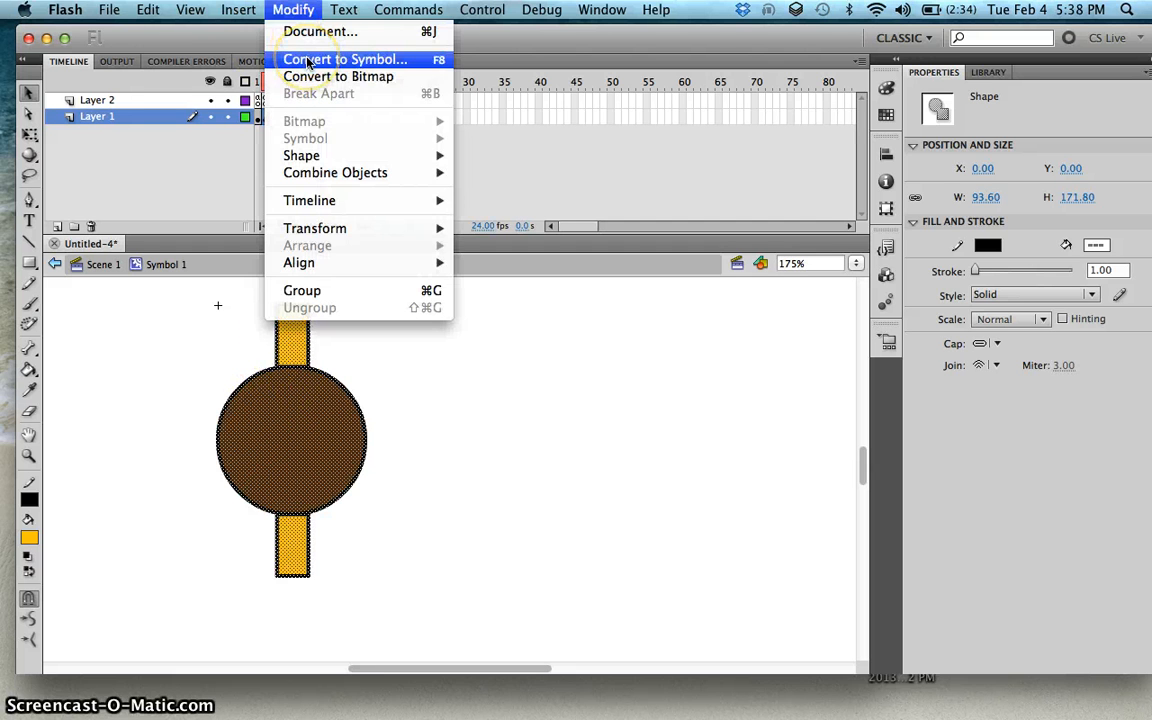
{"action": "left_click", "coordinate": [307, 62]}
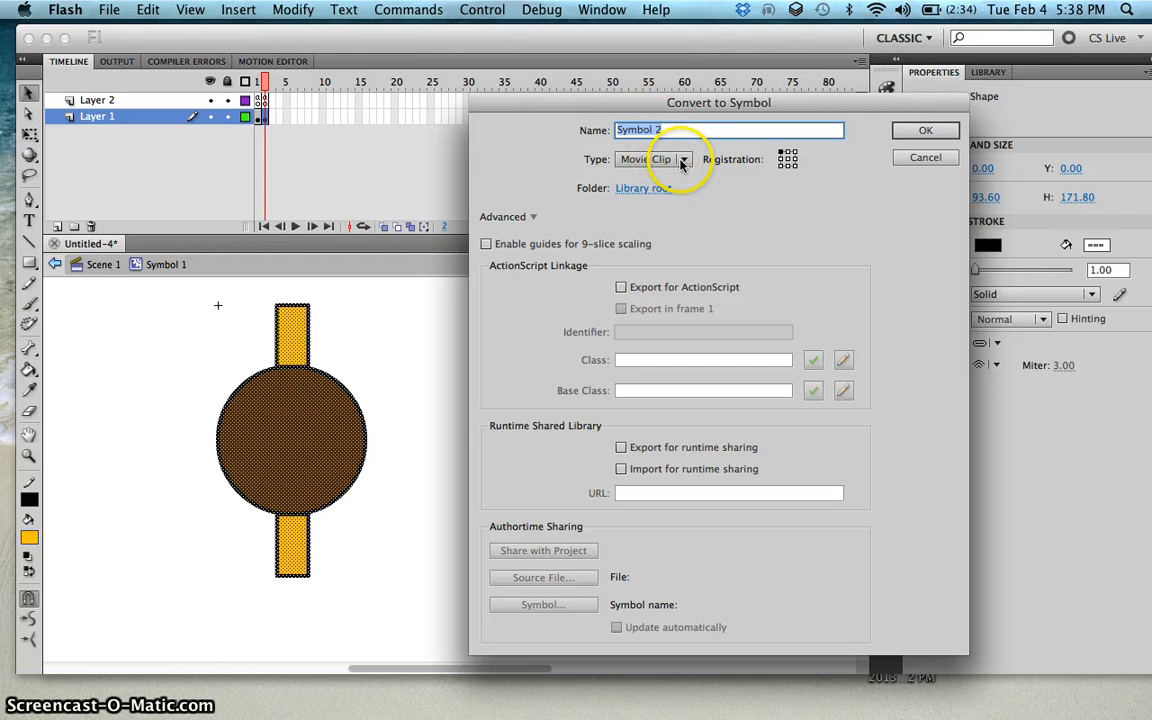
{"action": "left_click", "coordinate": [922, 129]}
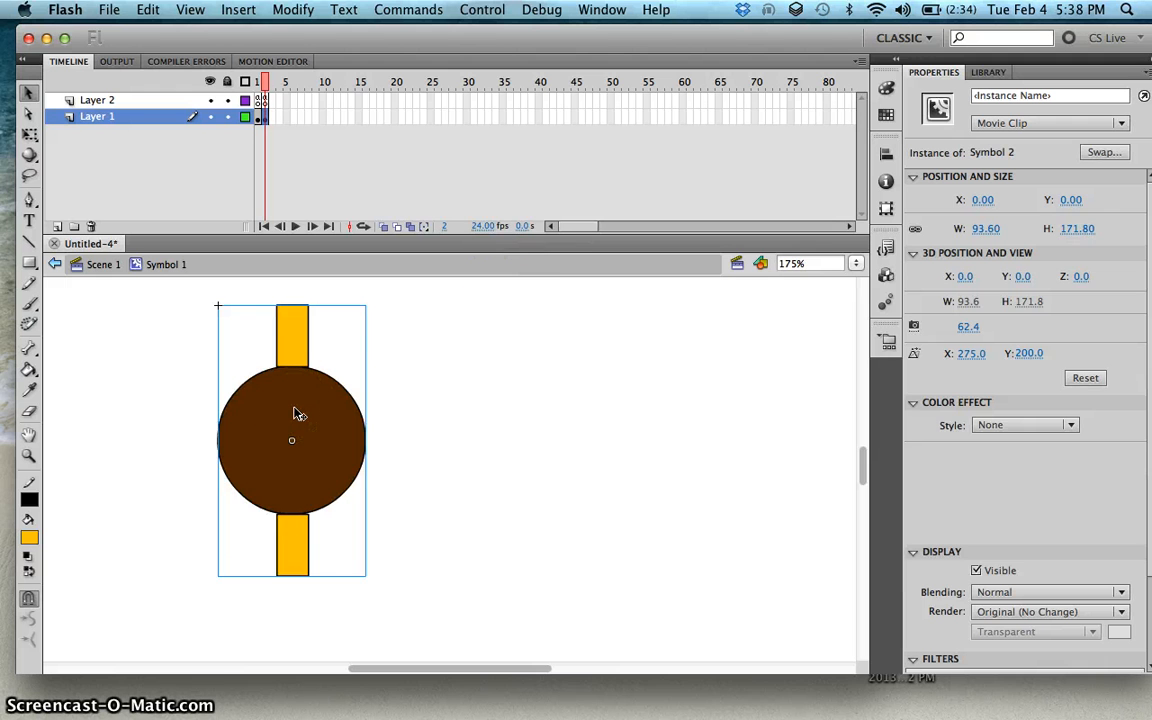
Step: Open the new nested symbol for editing and add a second layer to it
{"action": "double_click", "coordinate": [296, 412]}
{"action": "left_click", "coordinate": [450, 393]}
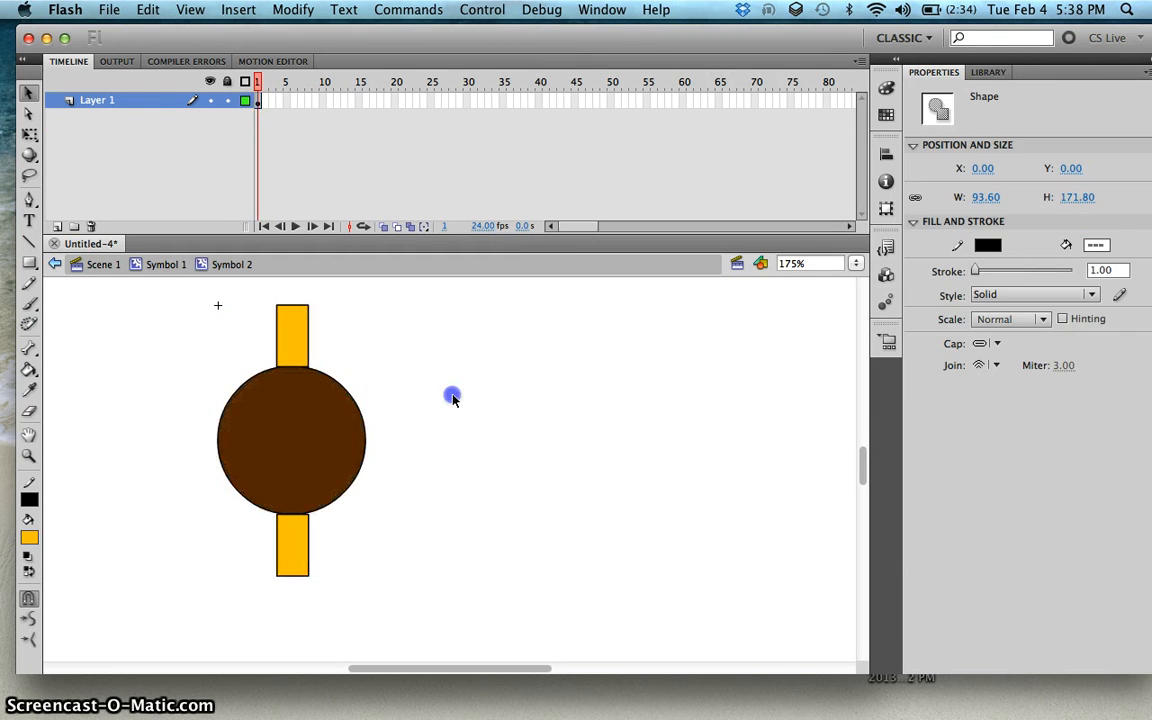
{"action": "left_click", "coordinate": [296, 345]}
{"action": "left_click", "coordinate": [296, 535]}
{"action": "left_click", "coordinate": [300, 350]}
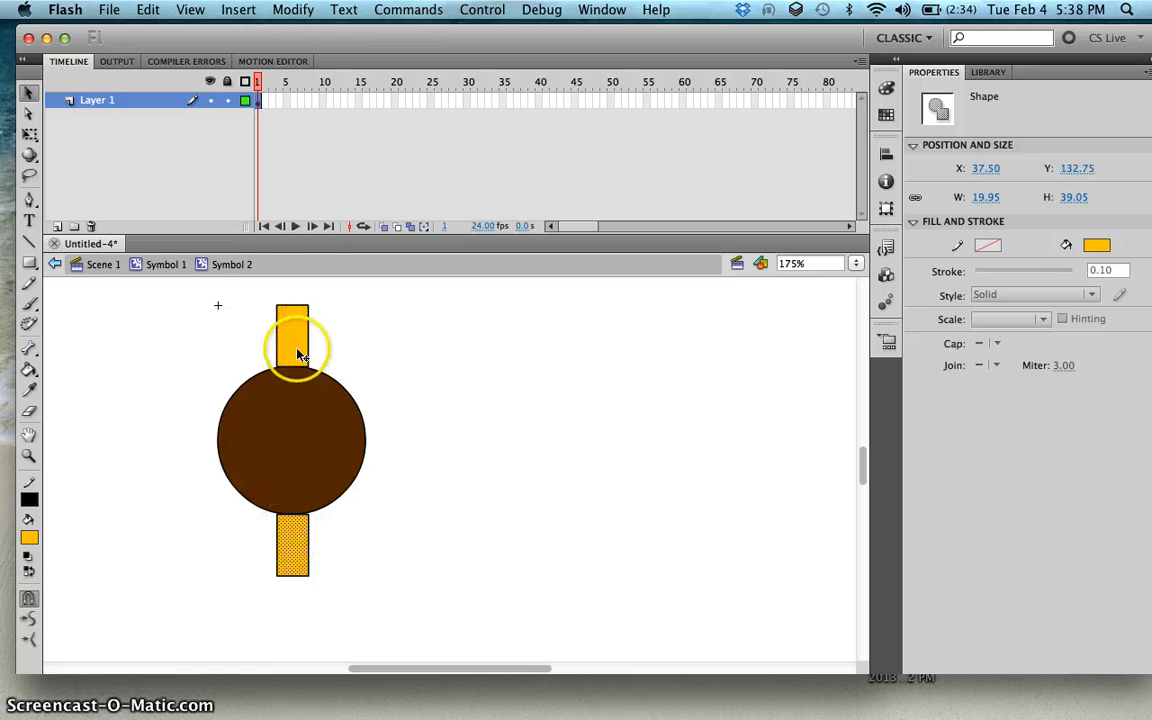
{"action": "left_click", "coordinate": [296, 330]}
{"action": "left_click", "coordinate": [398, 342]}
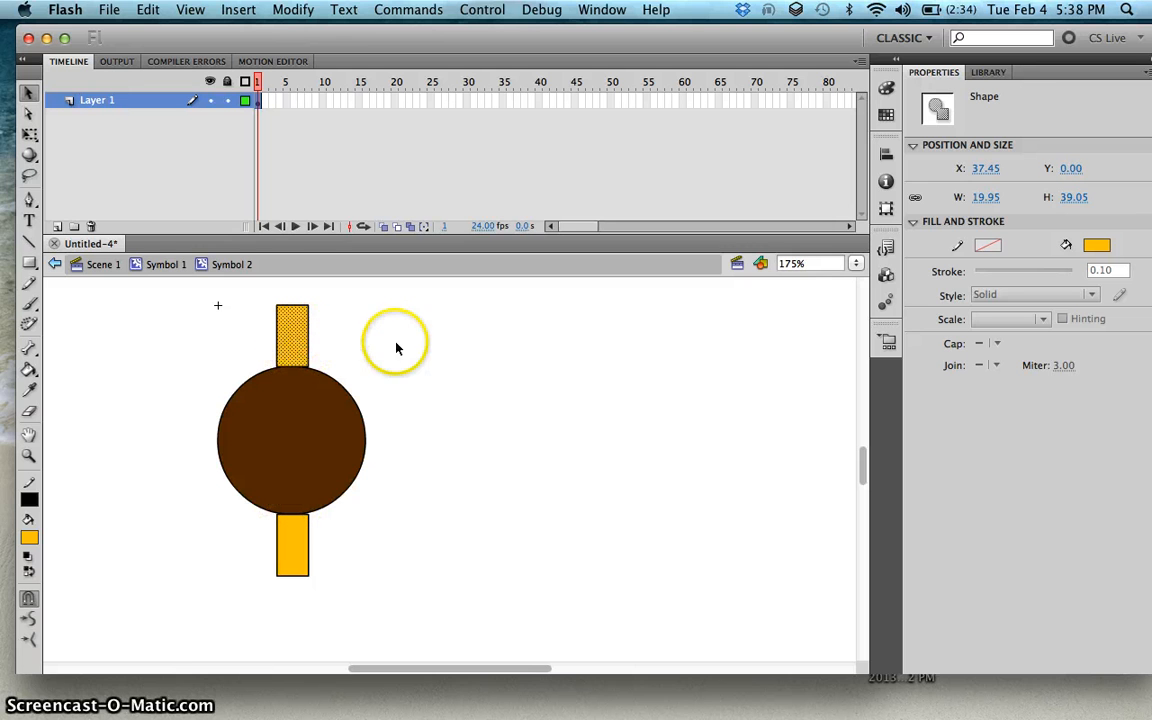
{"action": "left_click", "coordinate": [297, 328]}
{"action": "left_click", "coordinate": [303, 411]}
{"action": "left_click", "coordinate": [296, 532]}
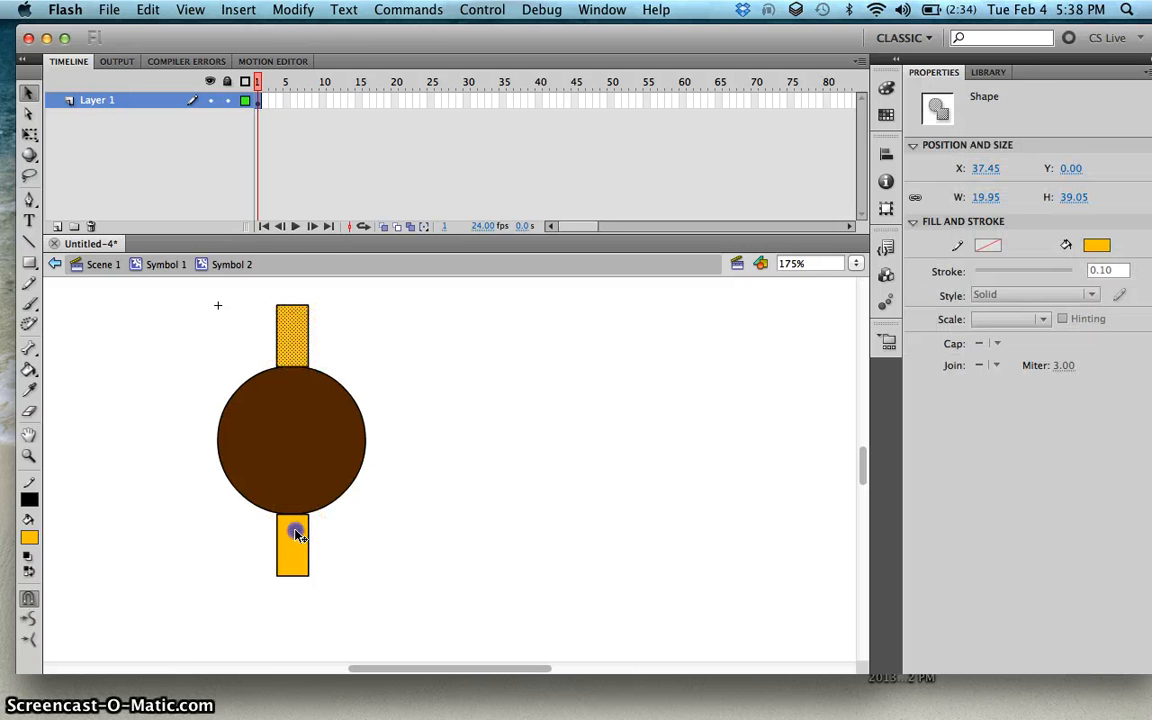
{"action": "left_click", "coordinate": [58, 226]}
Step: Move the top orange rectangle from Layer 1 onto Layer 2, pasting it in its original place
{"action": "left_click", "coordinate": [297, 338]}
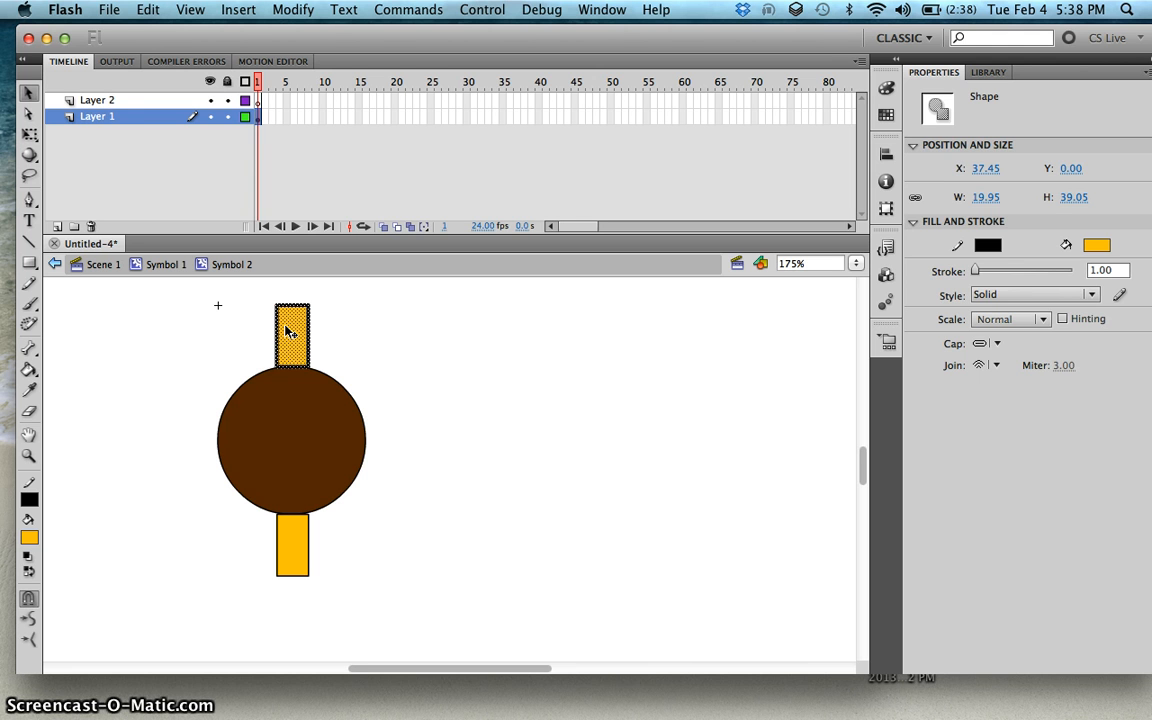
{"action": "key", "text": "Delete"}
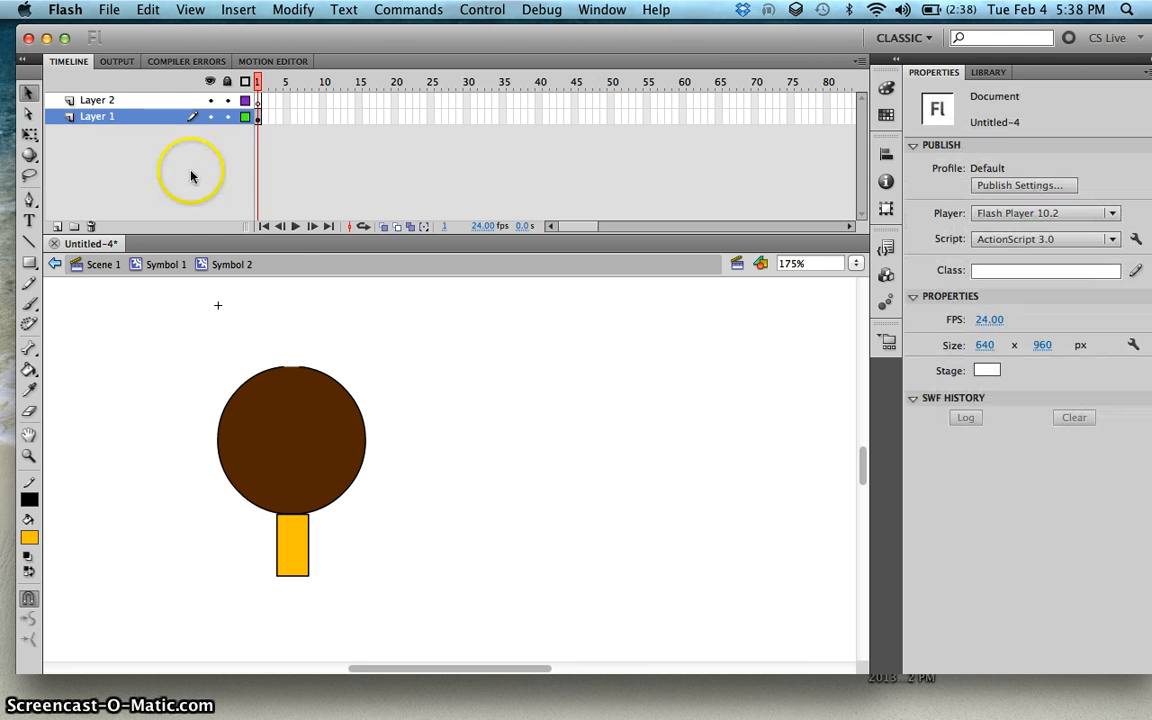
{"action": "left_click", "coordinate": [156, 102]}
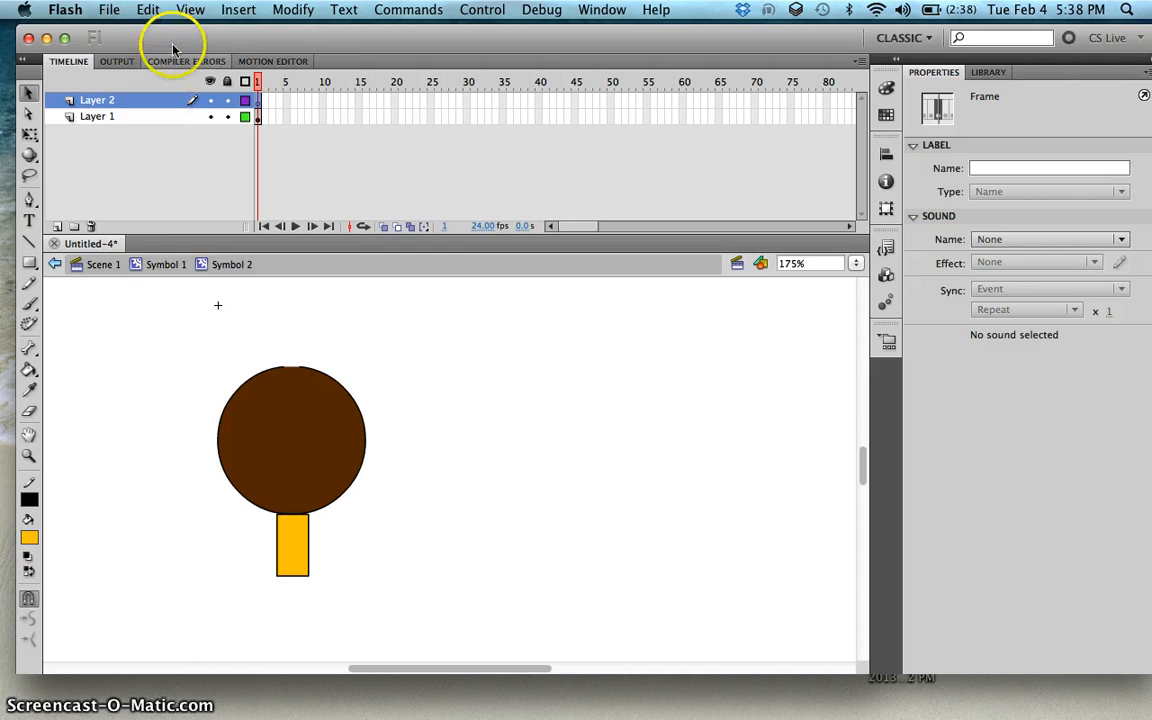
{"action": "left_click", "coordinate": [148, 9]}
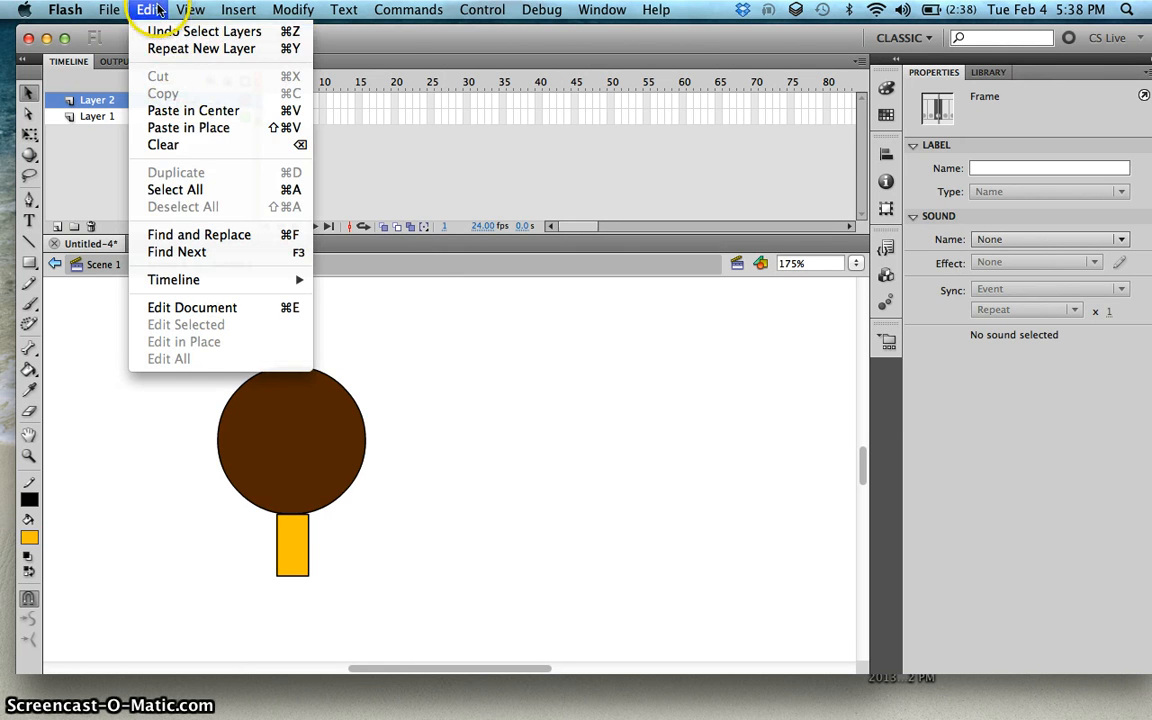
{"action": "left_click", "coordinate": [181, 118]}
{"action": "left_click", "coordinate": [240, 181]}
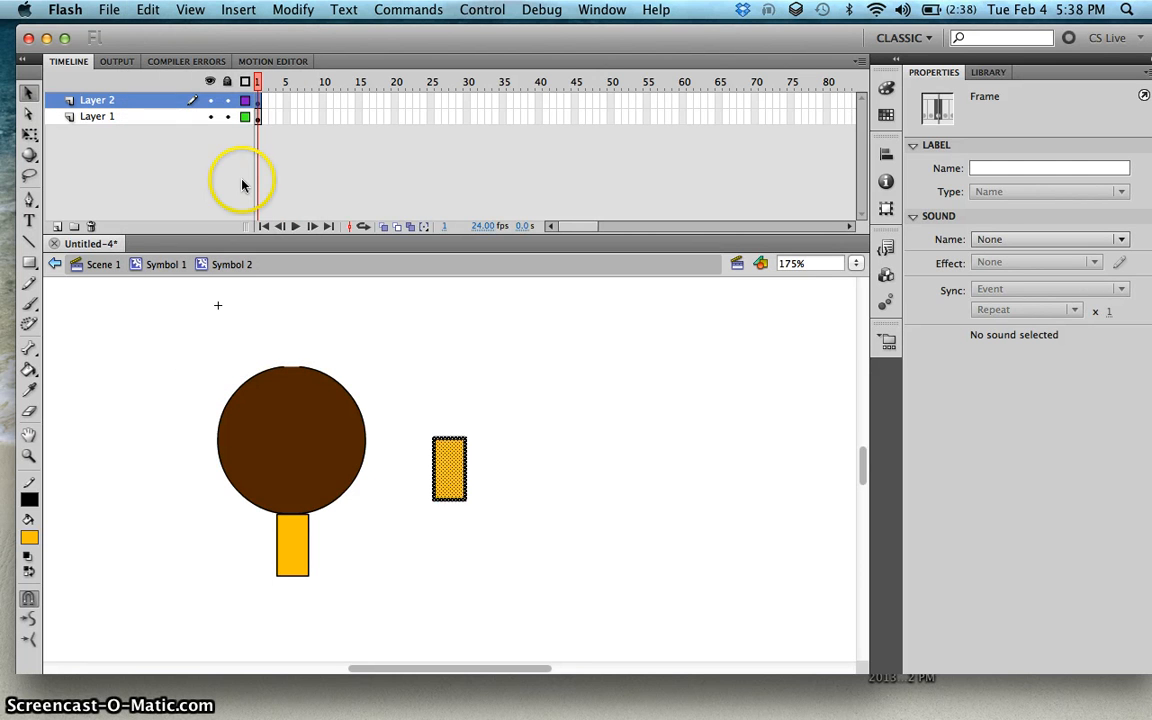
{"action": "key", "text": "shift+Up"}
{"action": "key", "text": "super+z"}
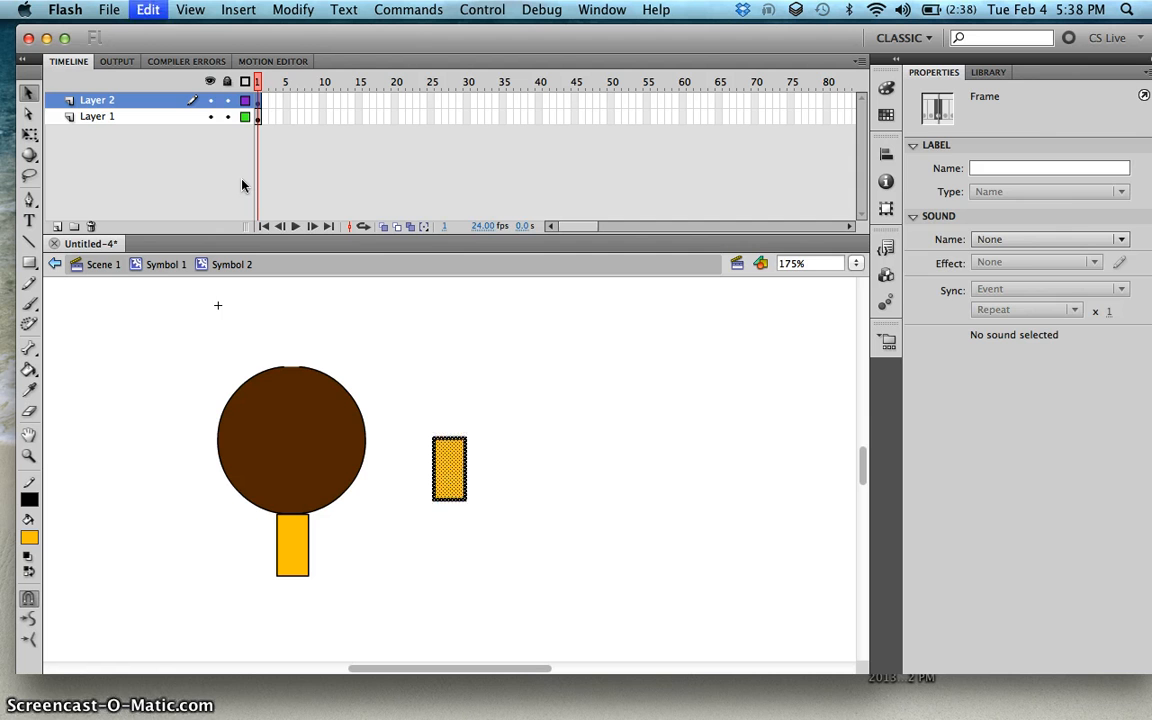
{"action": "key", "text": "z"}
{"action": "key", "text": "super+z"}
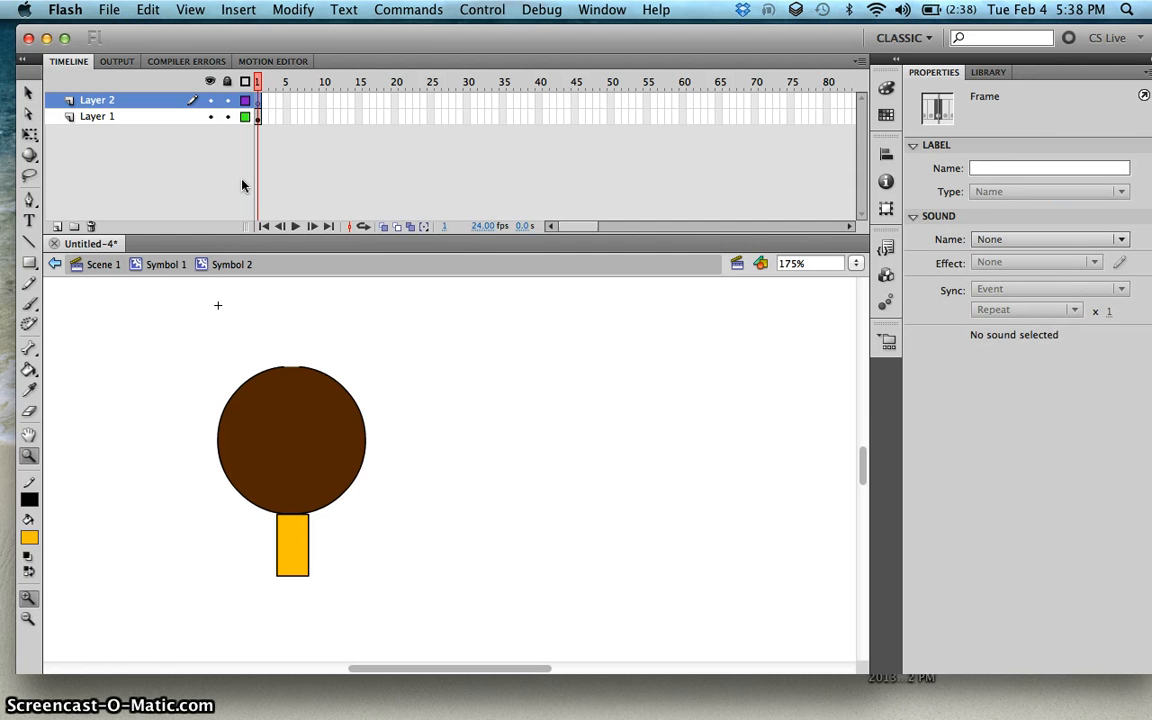
{"action": "key", "text": "super+shift+v"}
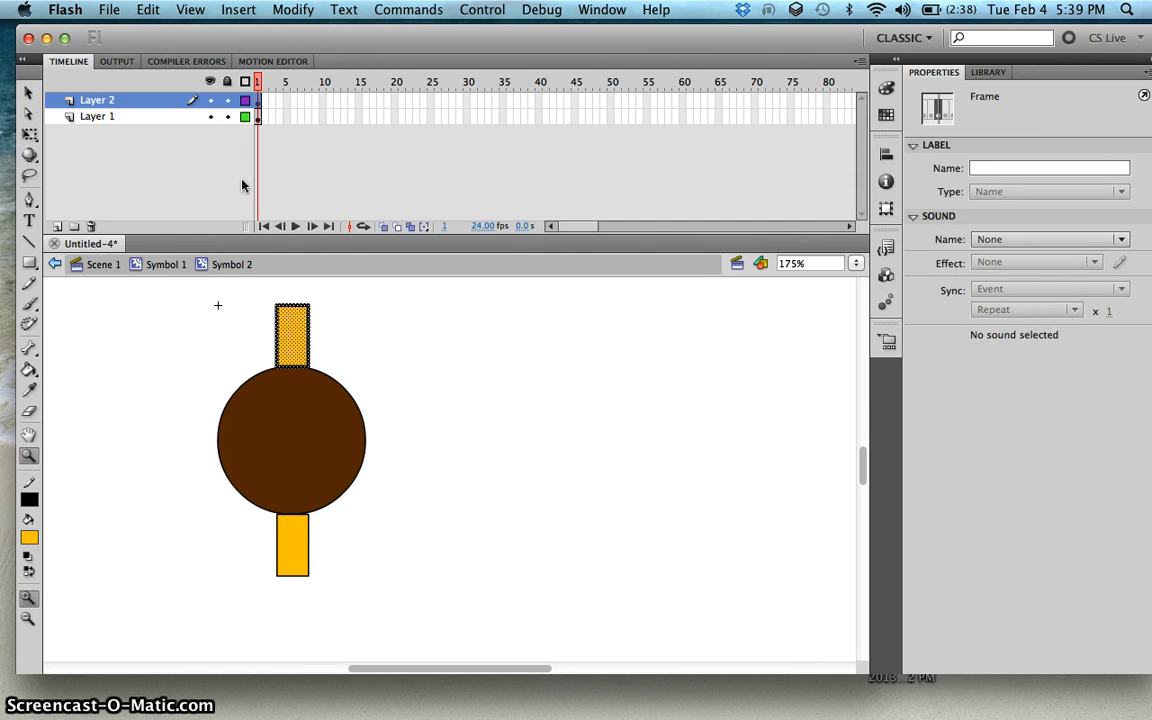
Step: Add a third layer to the nested symbol
{"action": "left_click", "coordinate": [182, 397]}
{"action": "key", "text": "super+2"}
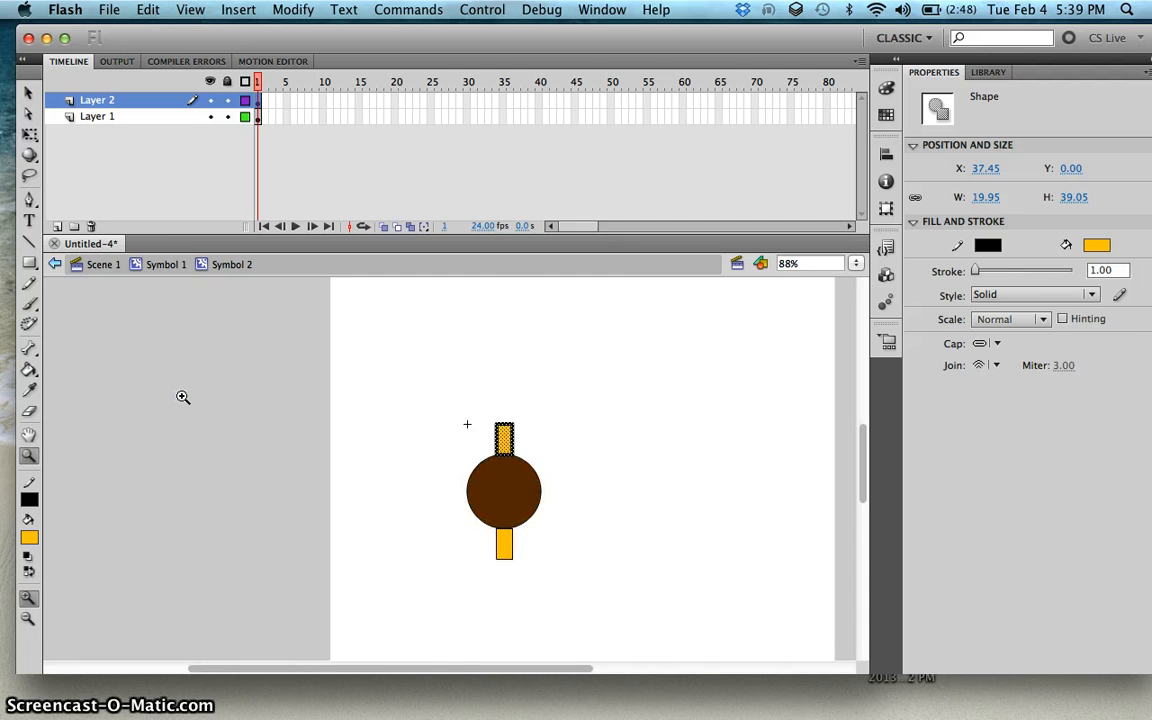
{"action": "left_click", "coordinate": [182, 397]}
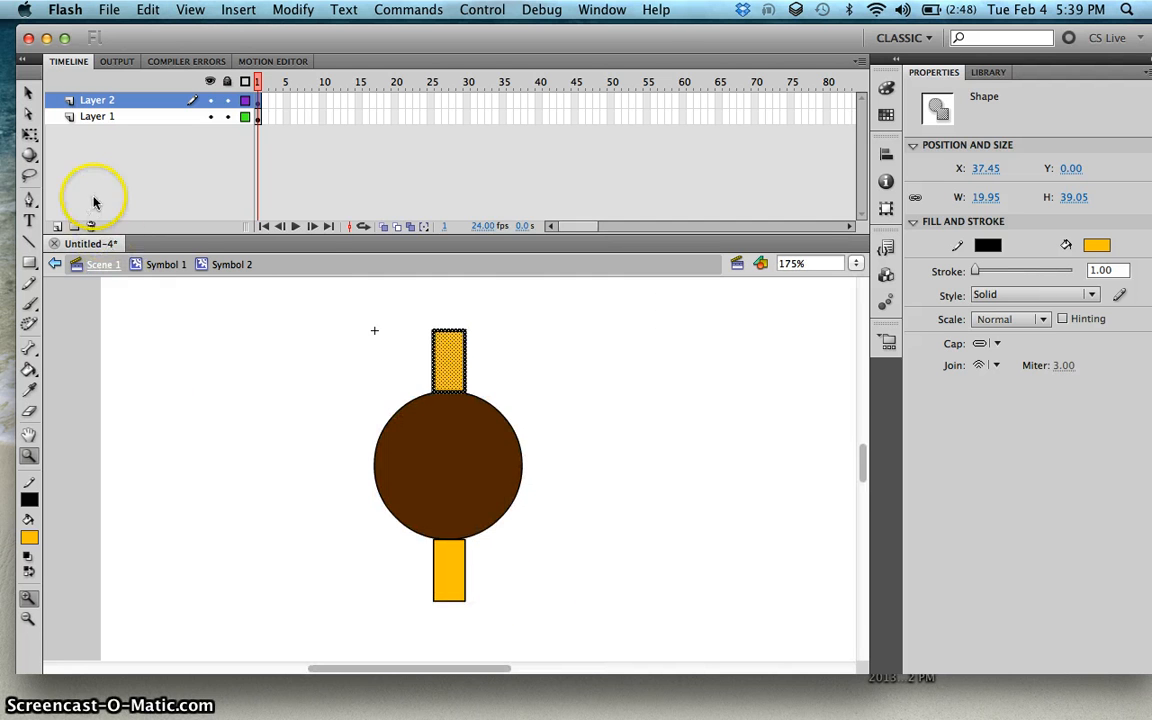
{"action": "left_click", "coordinate": [58, 226]}
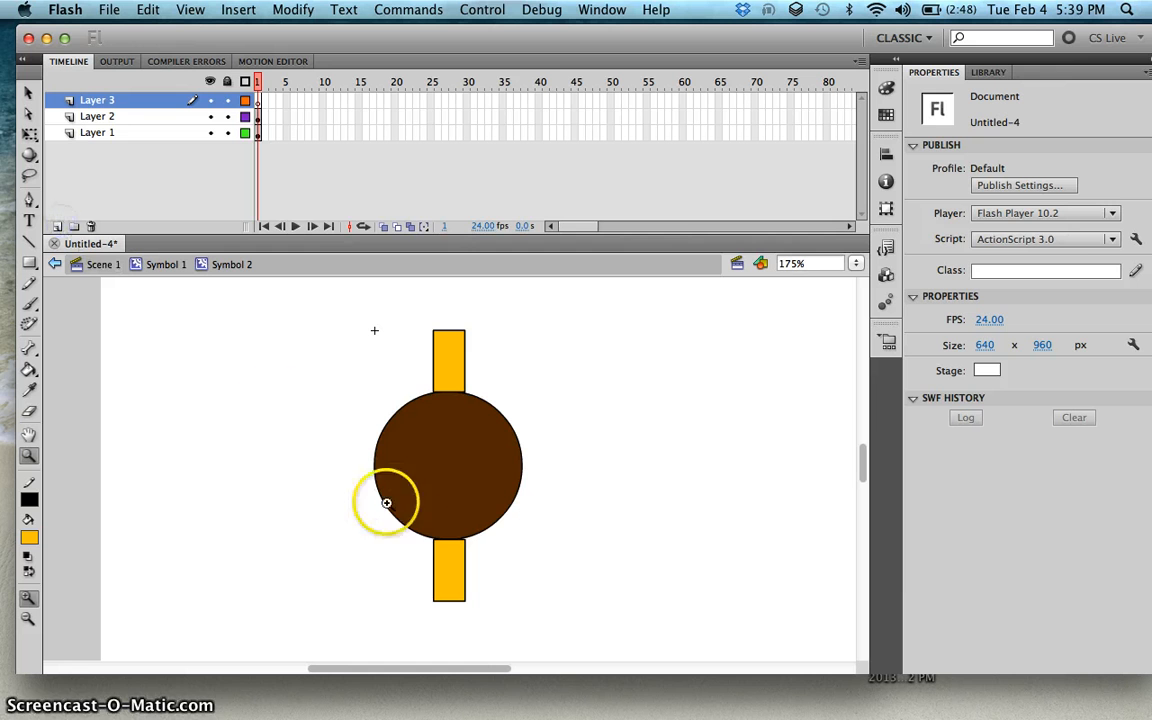
{"action": "left_click", "coordinate": [28, 93]}
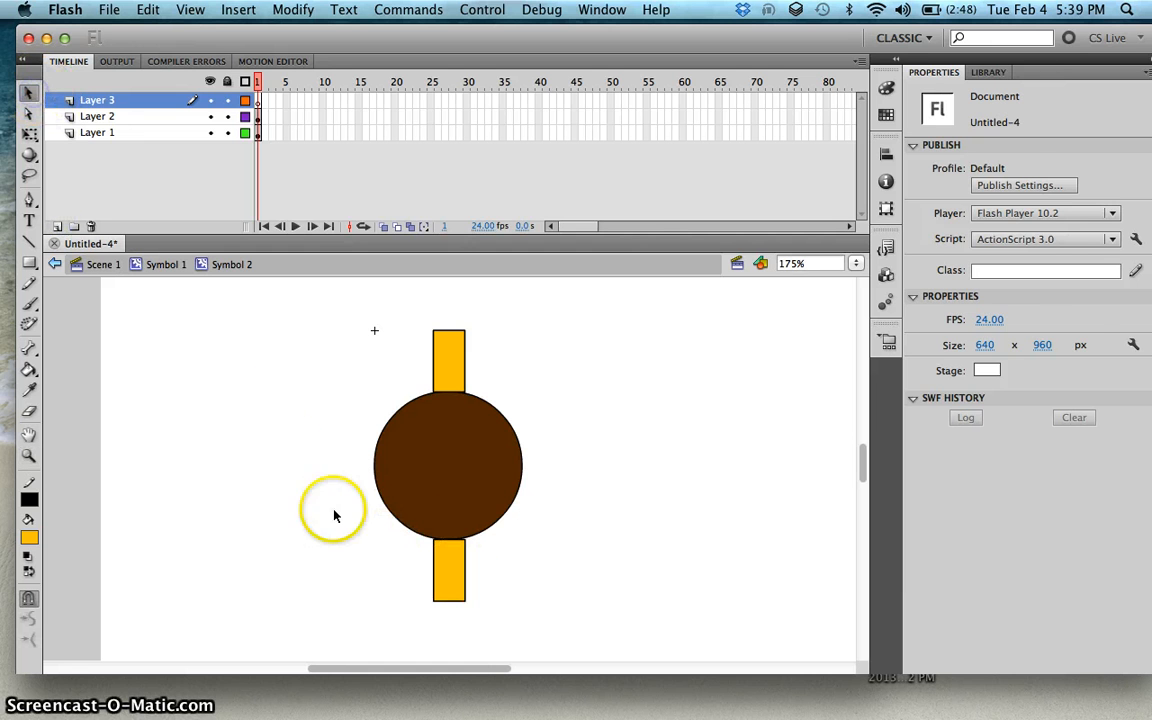
{"action": "left_click", "coordinate": [454, 564]}
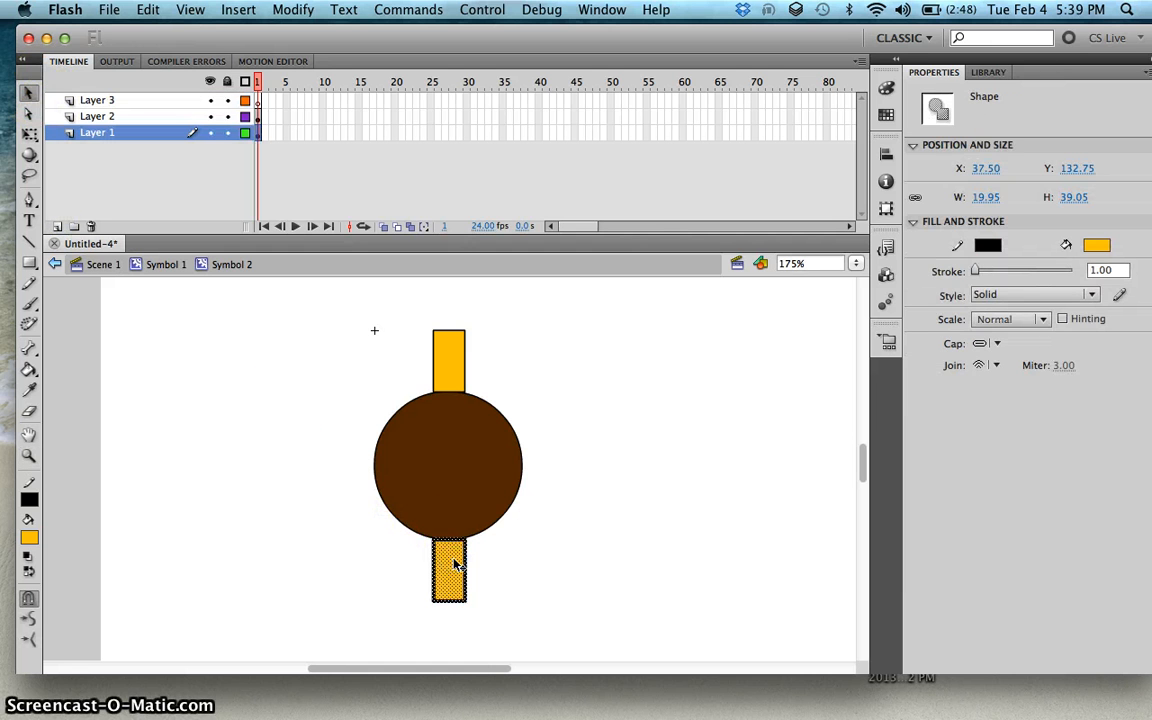
{"action": "key", "text": "Delete"}
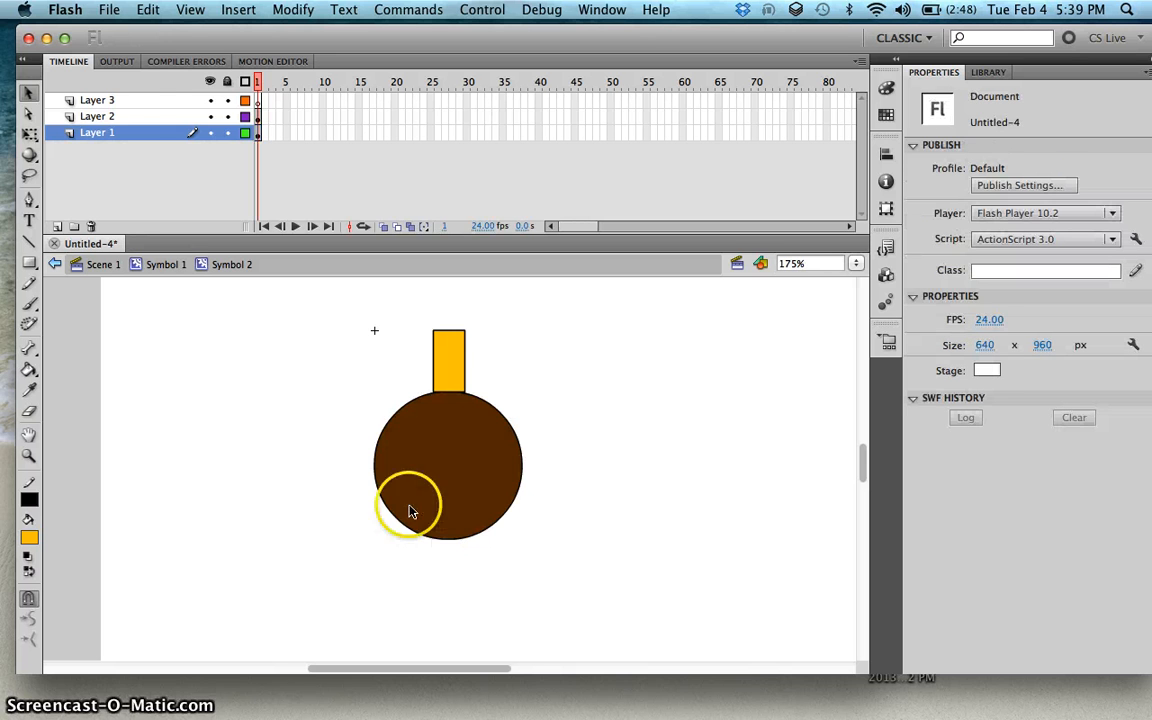
{"action": "left_click", "coordinate": [152, 100]}
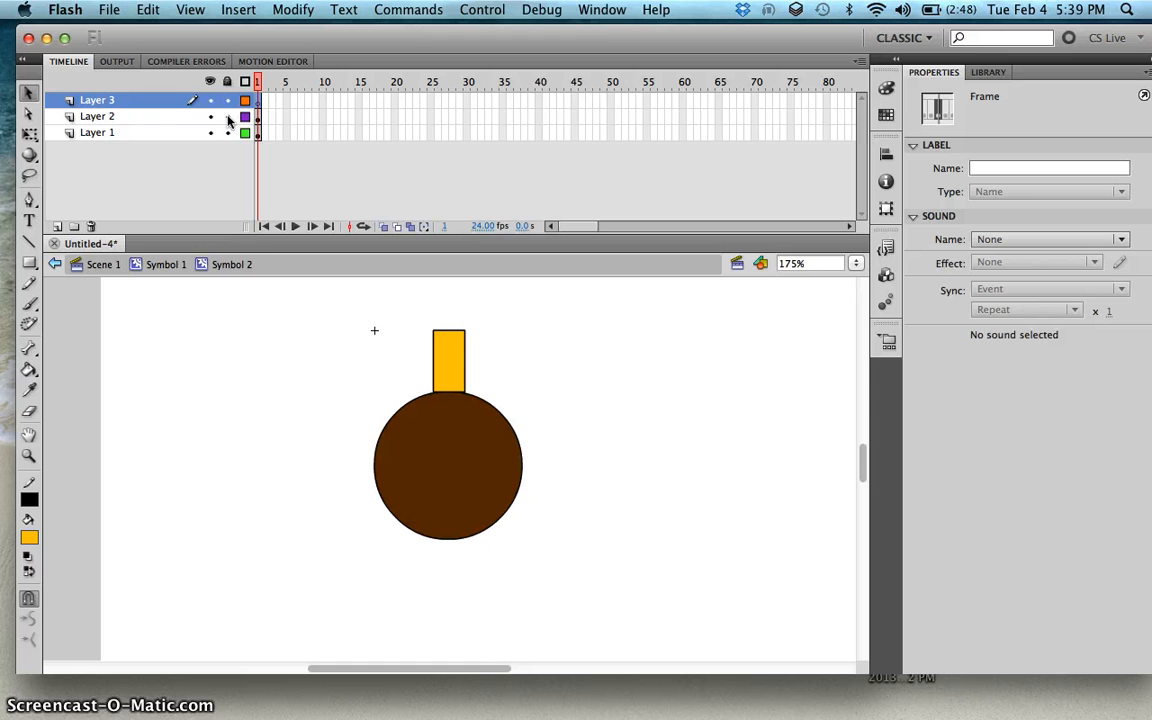
{"action": "key", "text": "ctrl+z"}
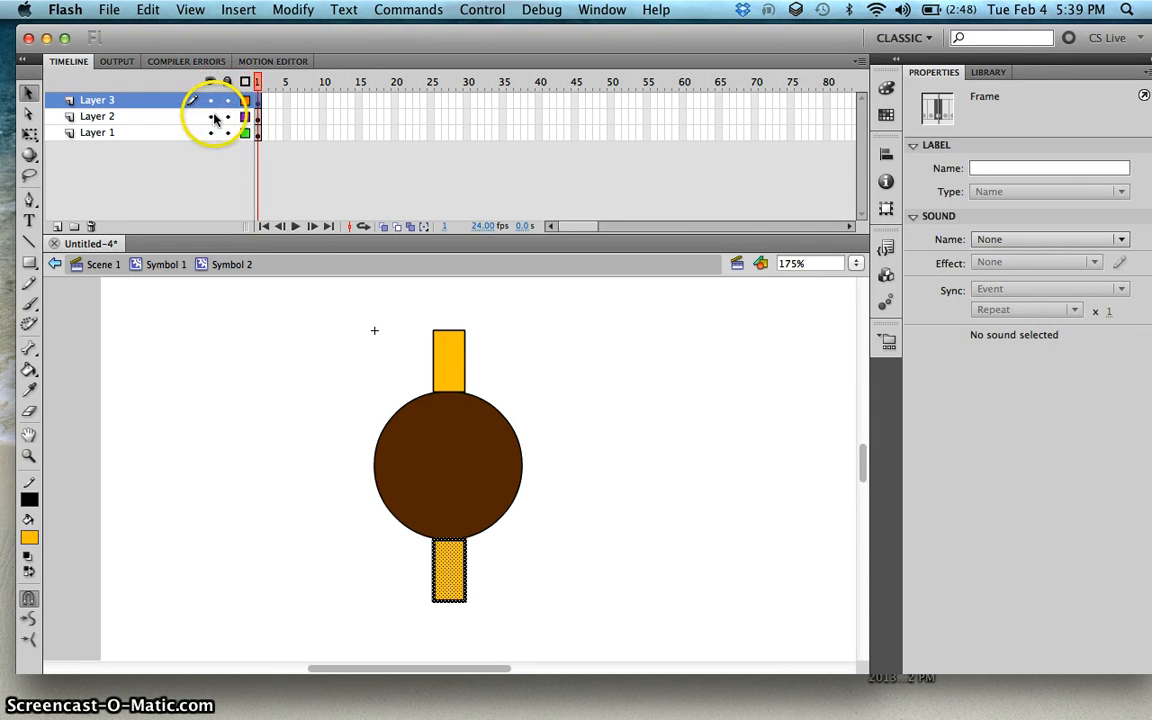
Step: Hide Layer 1 and Layer 2 so only Layer 3 stays visible
{"action": "left_click", "coordinate": [210, 82]}
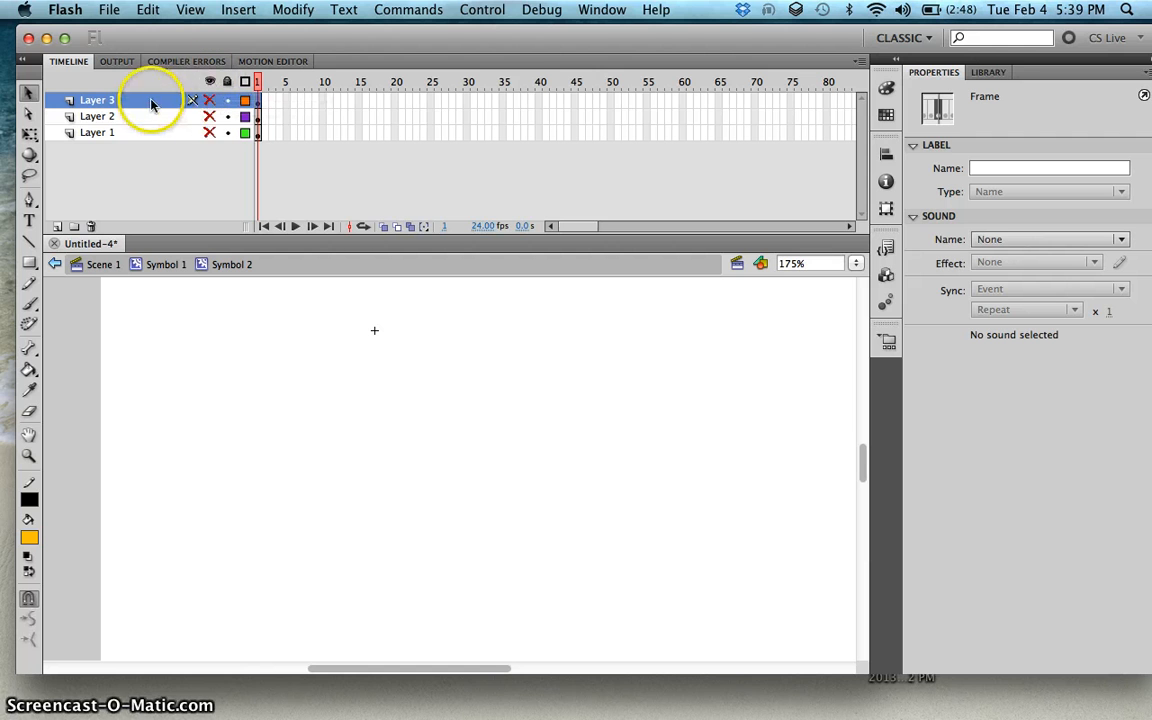
{"action": "left_click", "coordinate": [208, 101]}
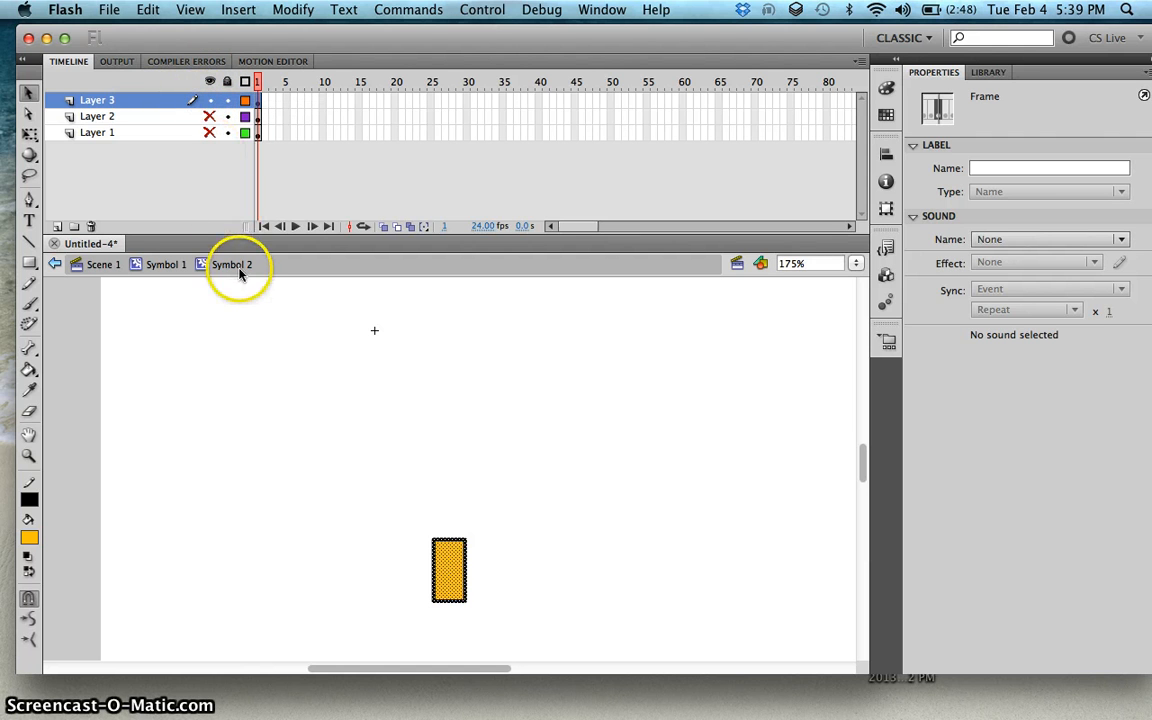
{"action": "scroll", "coordinate": [255, 342], "scroll_direction": "down", "scroll_amount": 1}
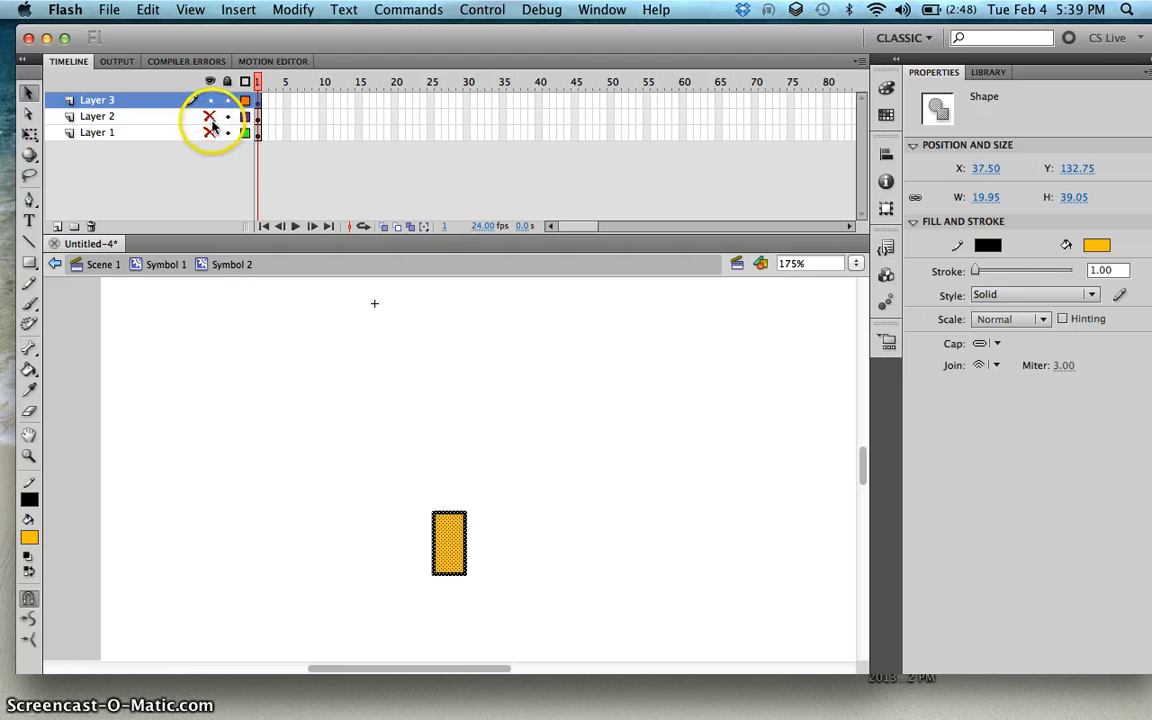
Step: Show Layer 2 and Layer 1 again so all three layers are visible
{"action": "left_click", "coordinate": [210, 118]}
{"action": "left_click", "coordinate": [210, 142]}
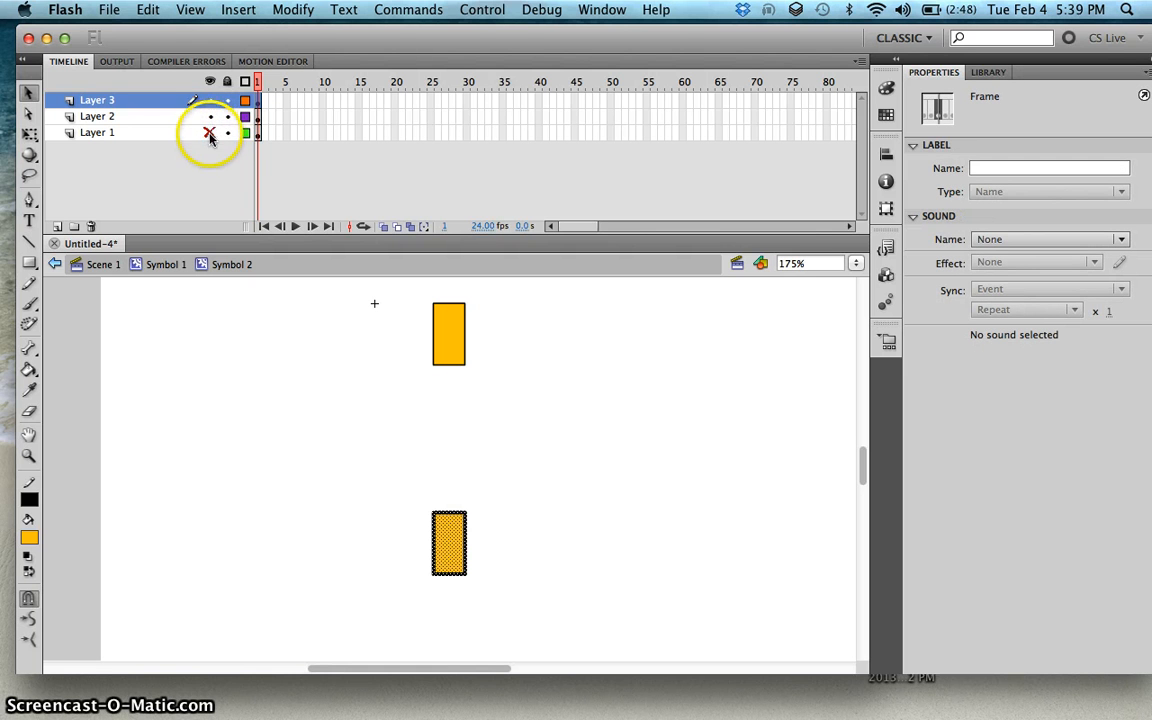
{"action": "left_click", "coordinate": [210, 142]}
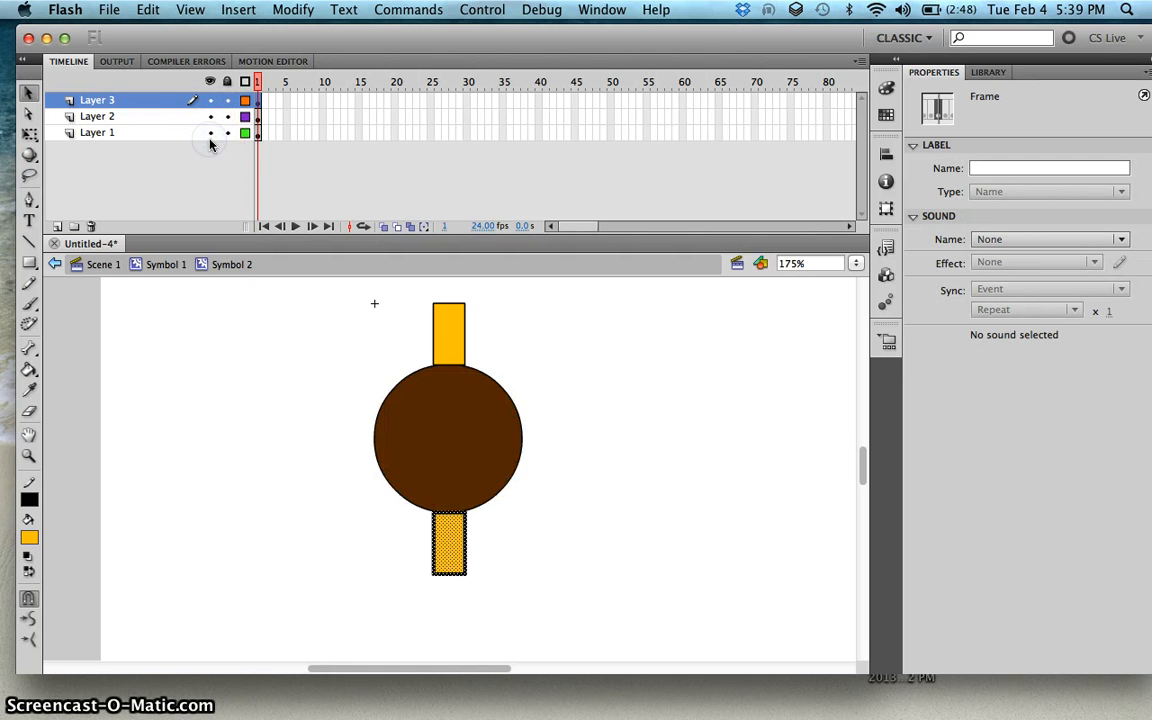
Step: Convert the top orange rectangle on Layer 2 into a Graphic symbol with its registration point at the bottom centre
{"action": "left_click", "coordinate": [339, 334]}
{"action": "left_click", "coordinate": [446, 328]}
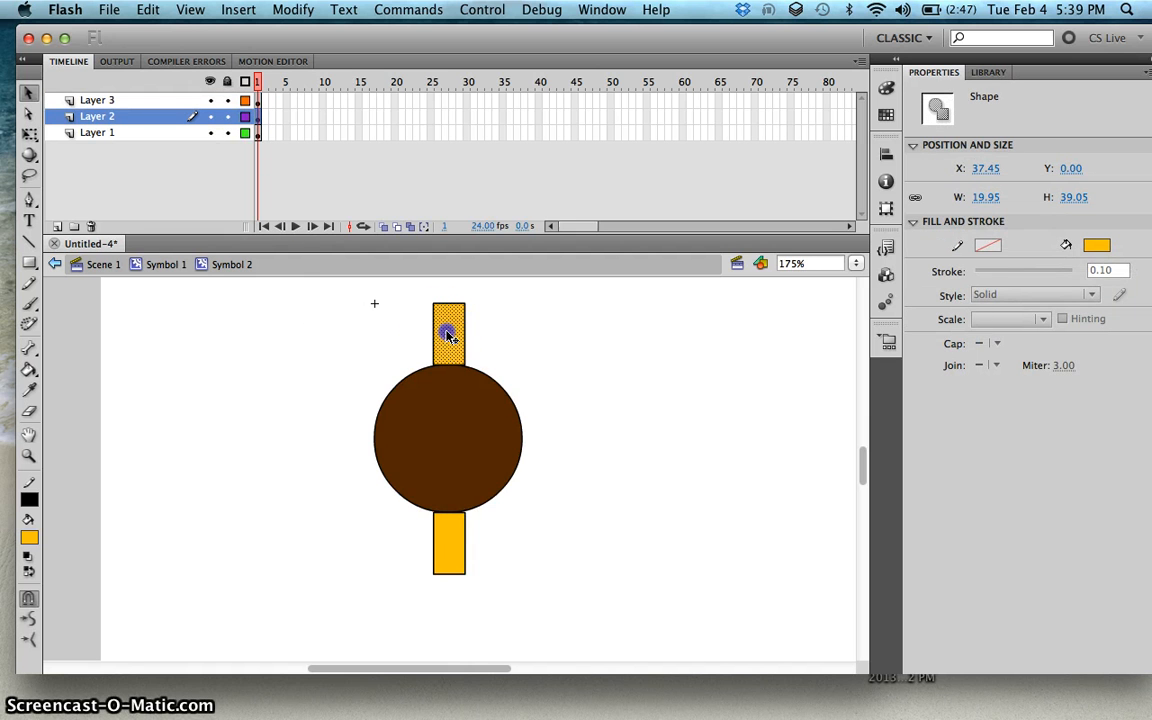
{"action": "double_click", "coordinate": [447, 334]}
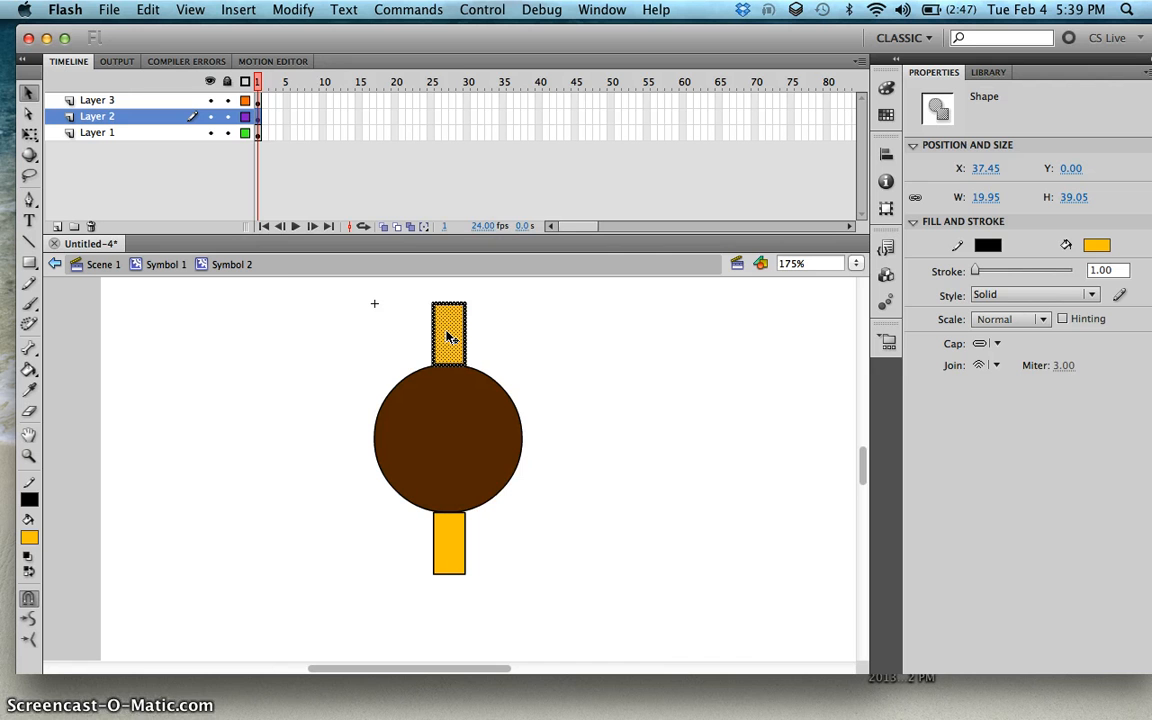
{"action": "left_click", "coordinate": [293, 9]}
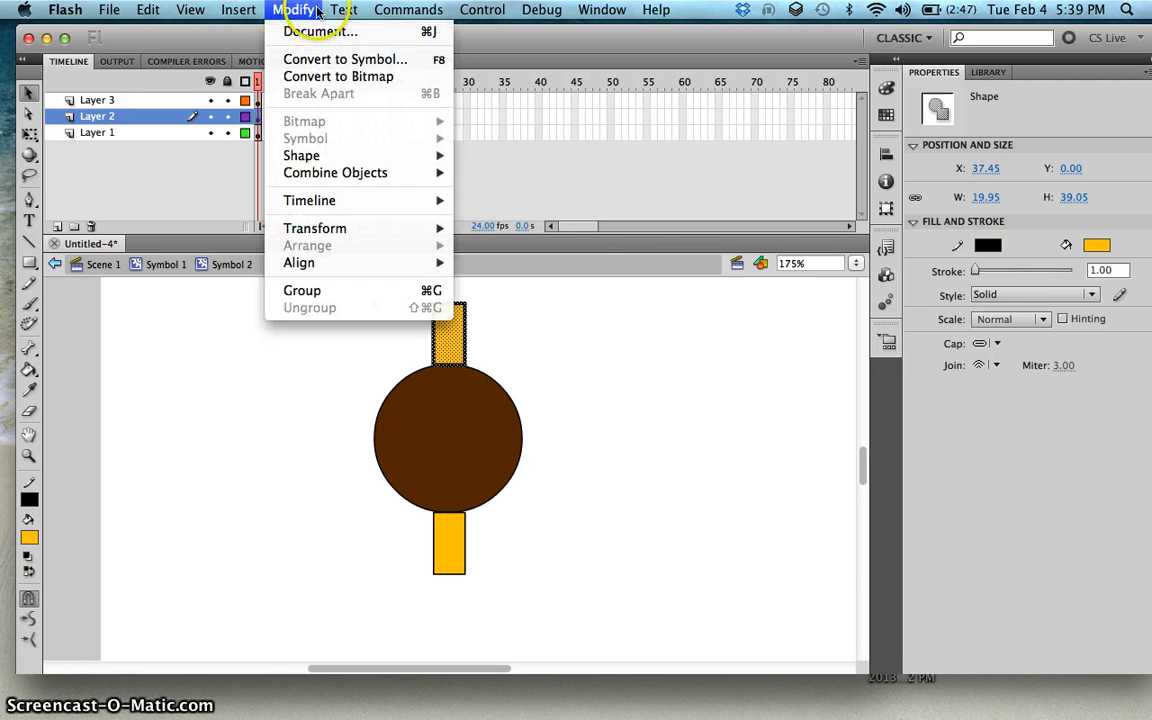
{"action": "left_click", "coordinate": [337, 57]}
{"action": "left_click", "coordinate": [685, 165]}
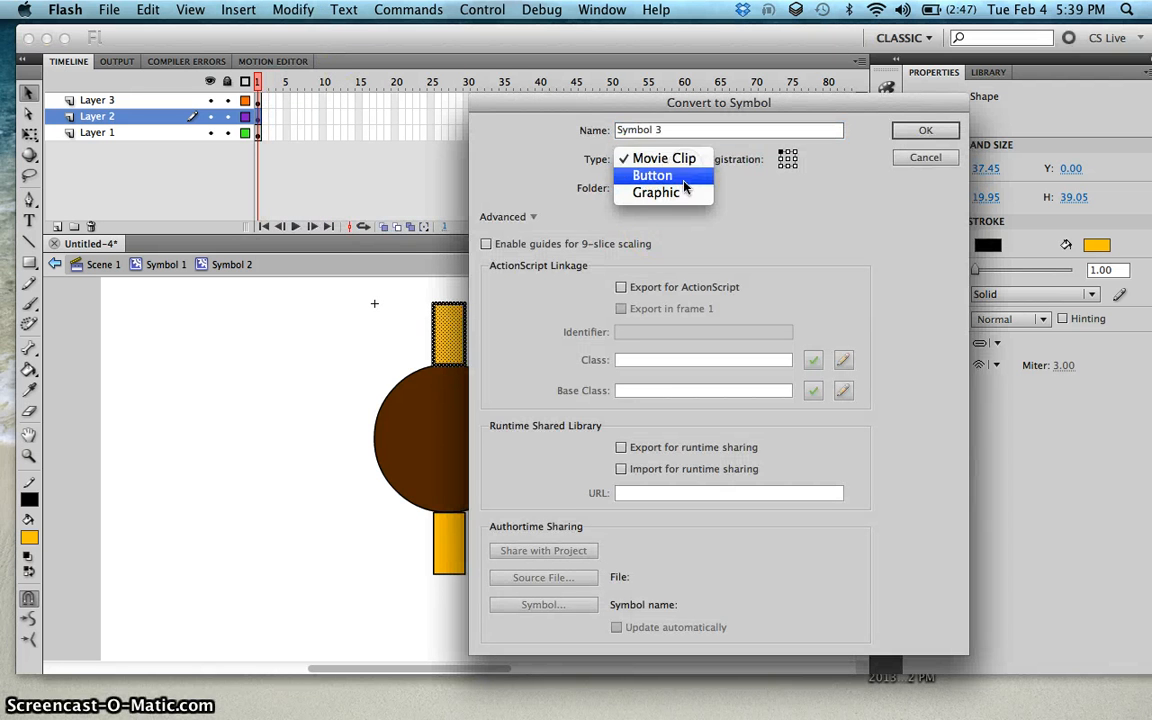
{"action": "left_click", "coordinate": [685, 193]}
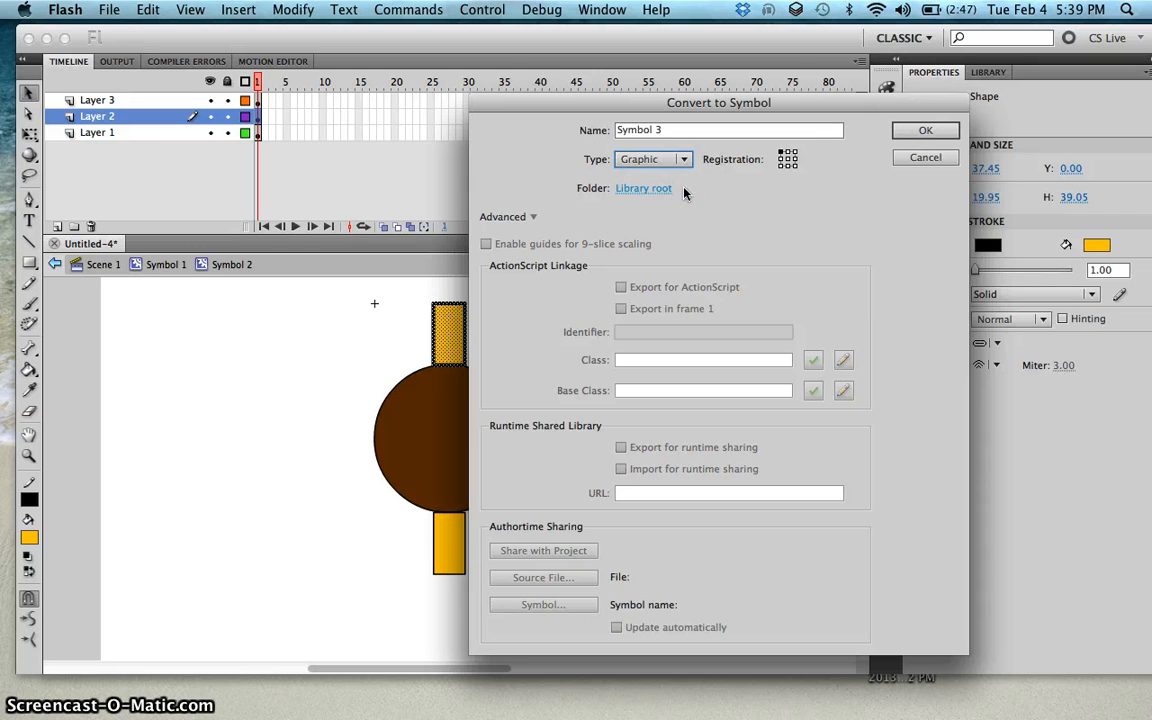
{"action": "left_click", "coordinate": [845, 158]}
{"action": "left_click", "coordinate": [789, 163]}
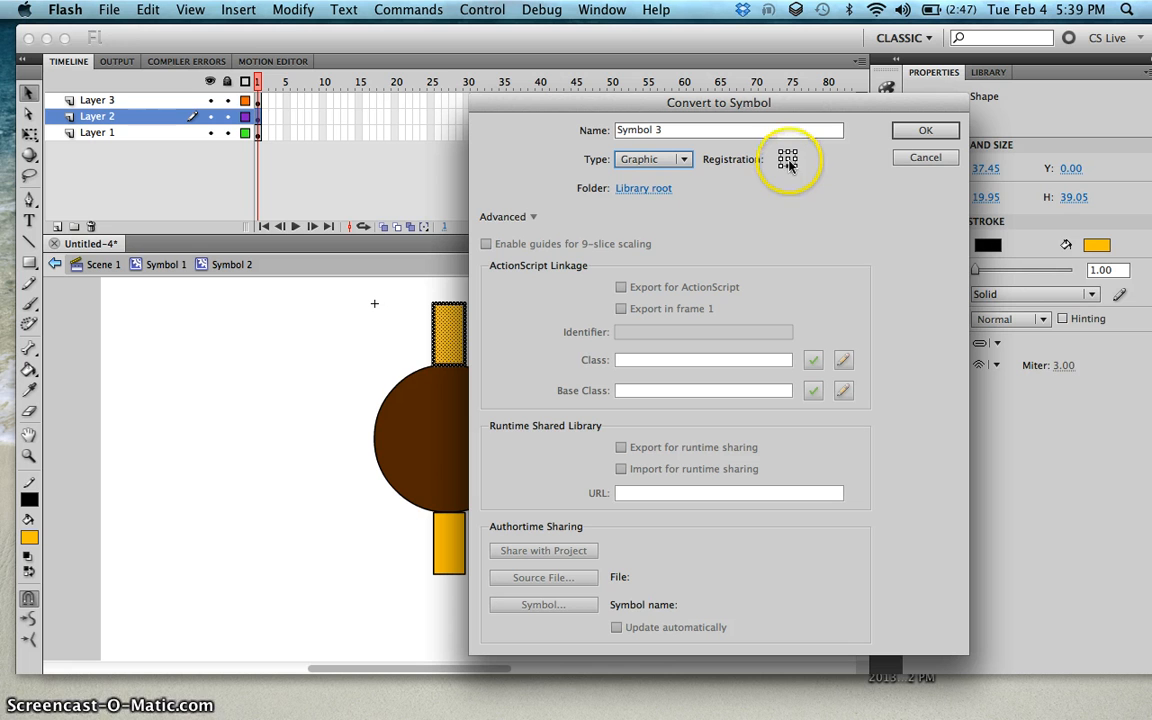
{"action": "left_click", "coordinate": [911, 133]}
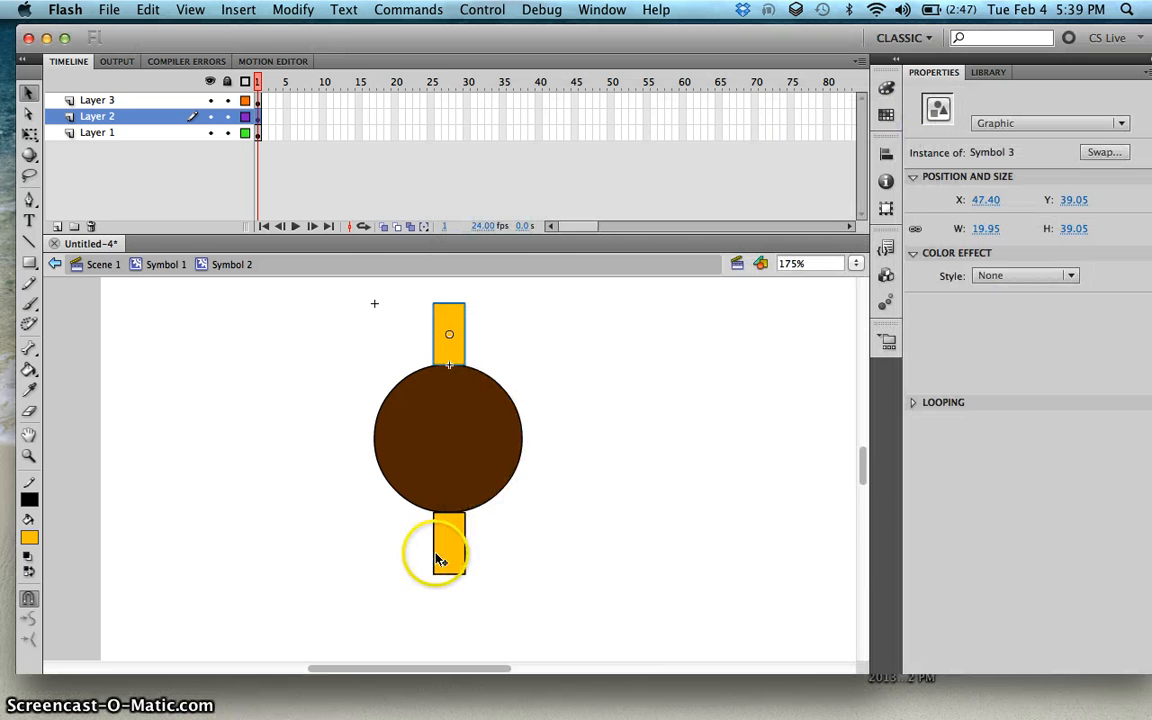
Step: Convert the bottom orange rectangle on Layer 3 into a Graphic symbol with its registration point at the top centre
{"action": "left_click", "coordinate": [452, 545]}
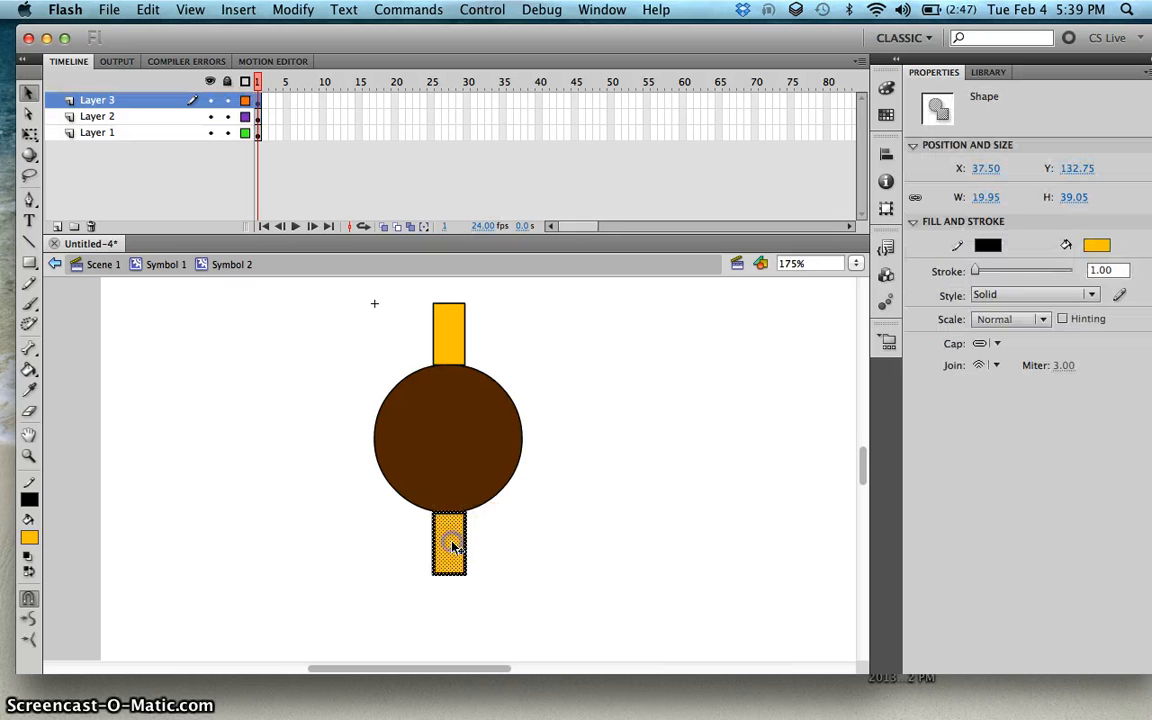
{"action": "key", "text": "F8"}
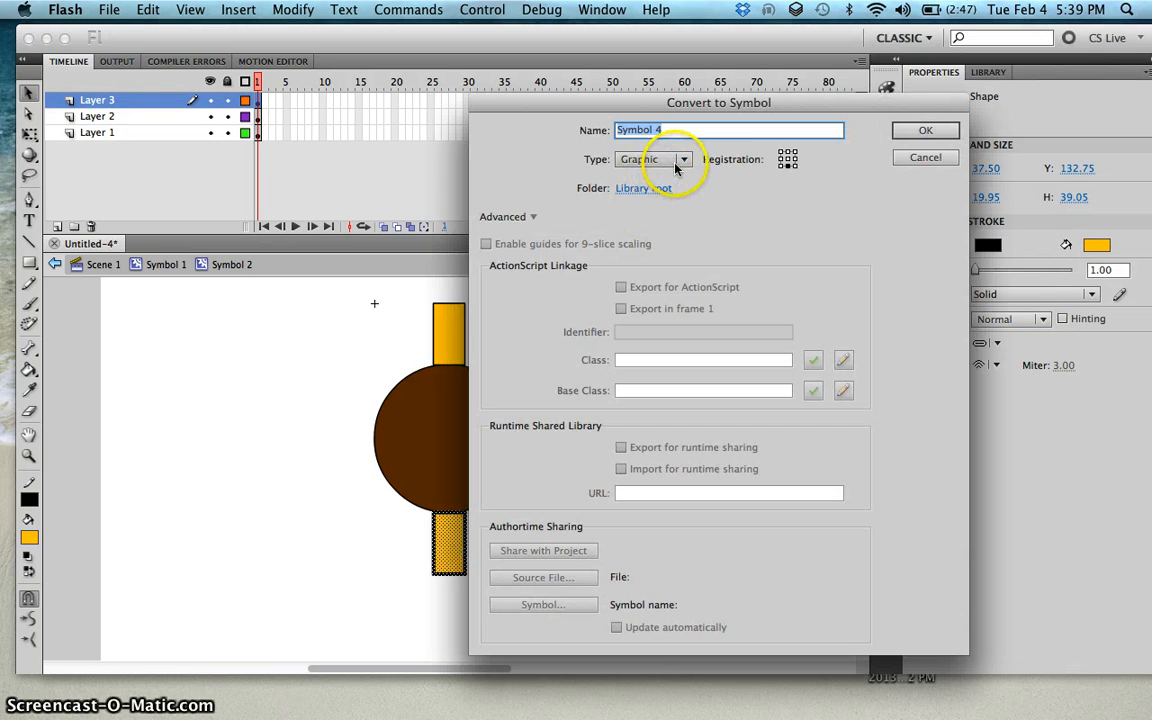
{"action": "left_click", "coordinate": [788, 157]}
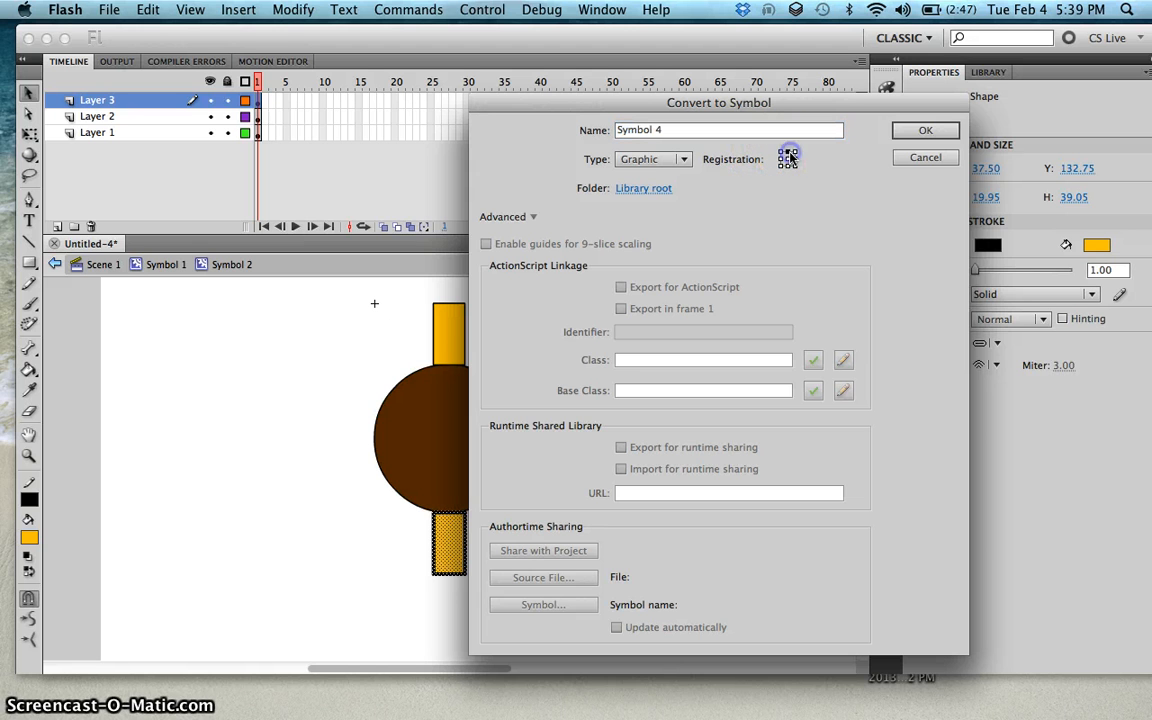
{"action": "left_click", "coordinate": [912, 134]}
Step: Select each wing instance with the Free Transform tool to examine its transform point
{"action": "left_click", "coordinate": [450, 334]}
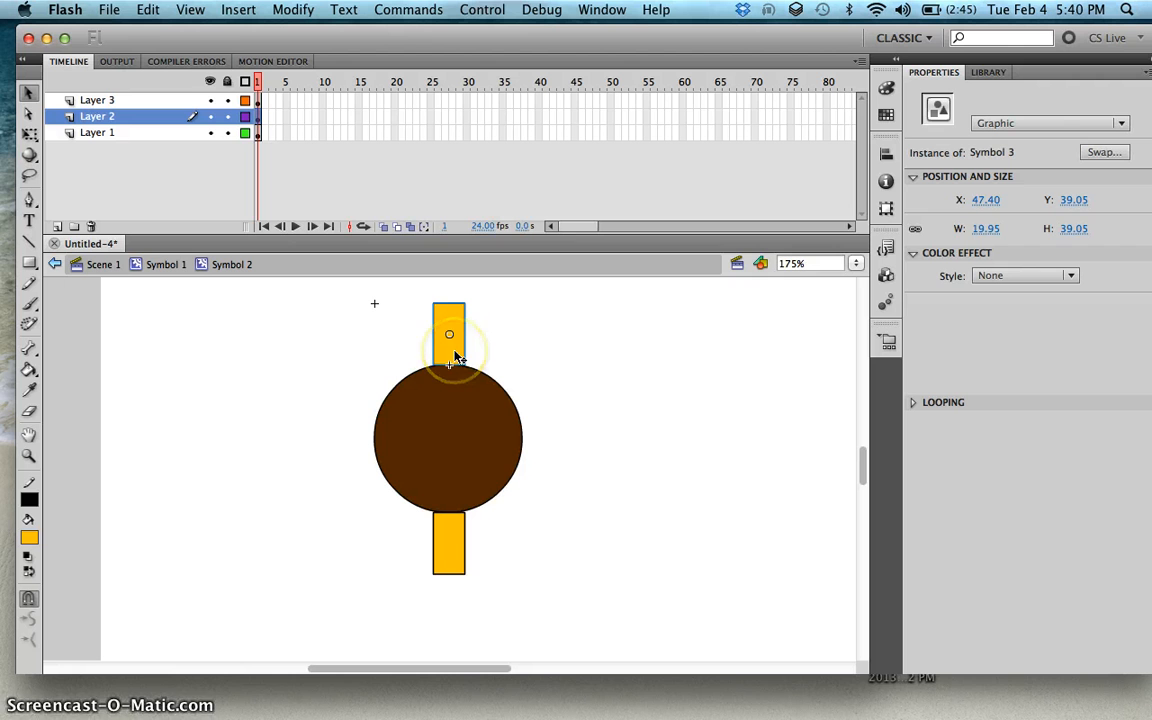
{"action": "key", "text": "q"}
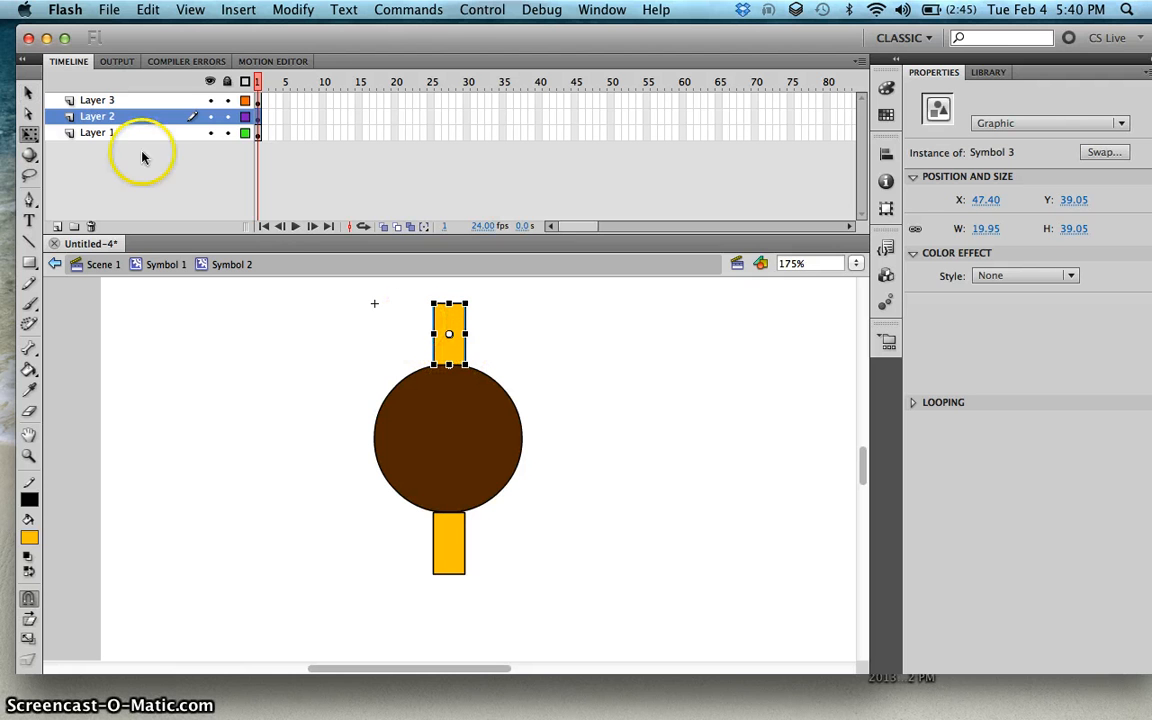
{"action": "left_click", "coordinate": [28, 92]}
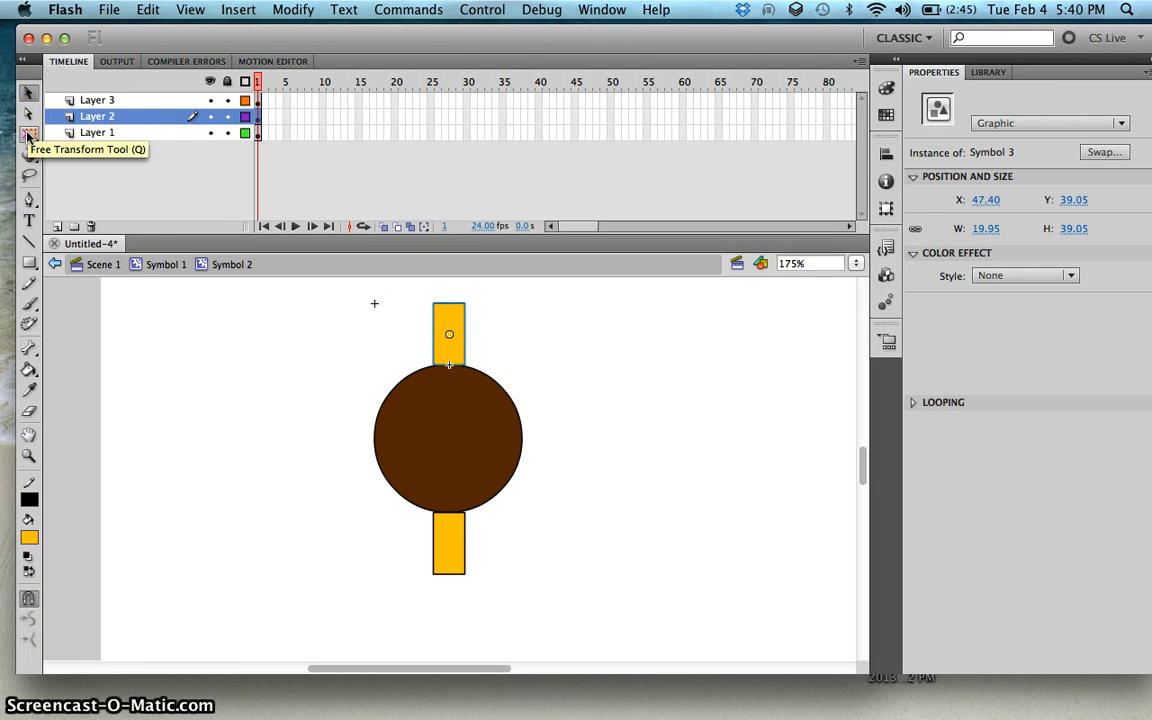
{"action": "left_click", "coordinate": [30, 137]}
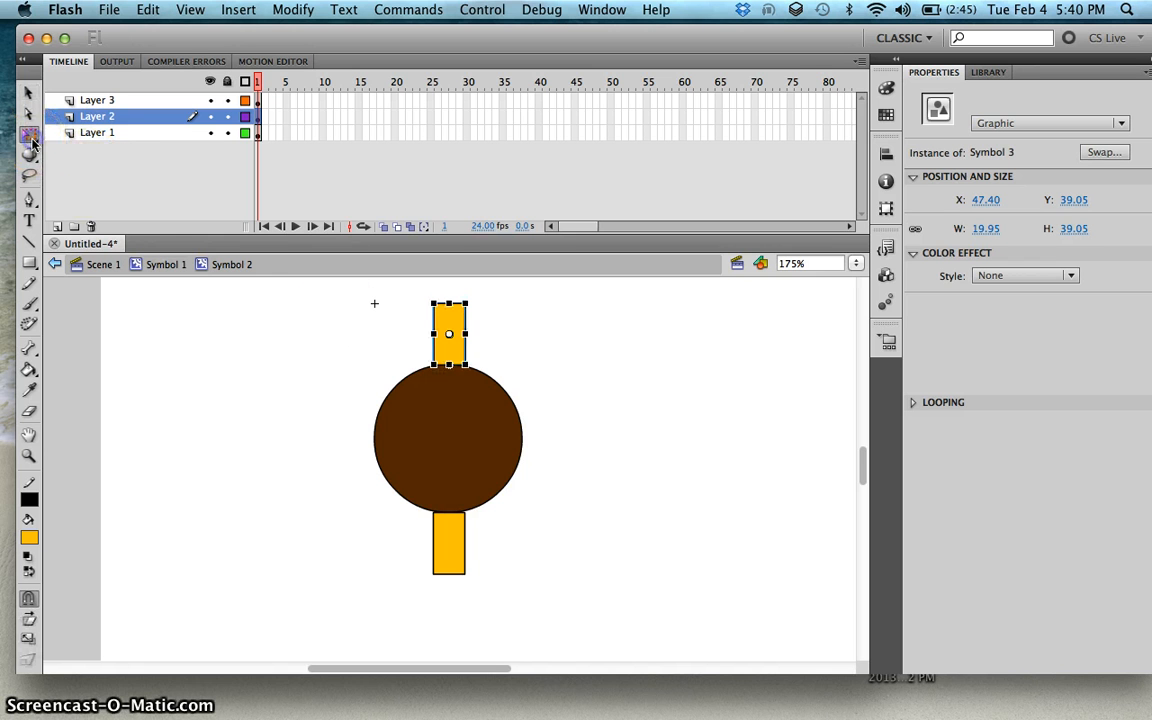
{"action": "left_click", "coordinate": [449, 338]}
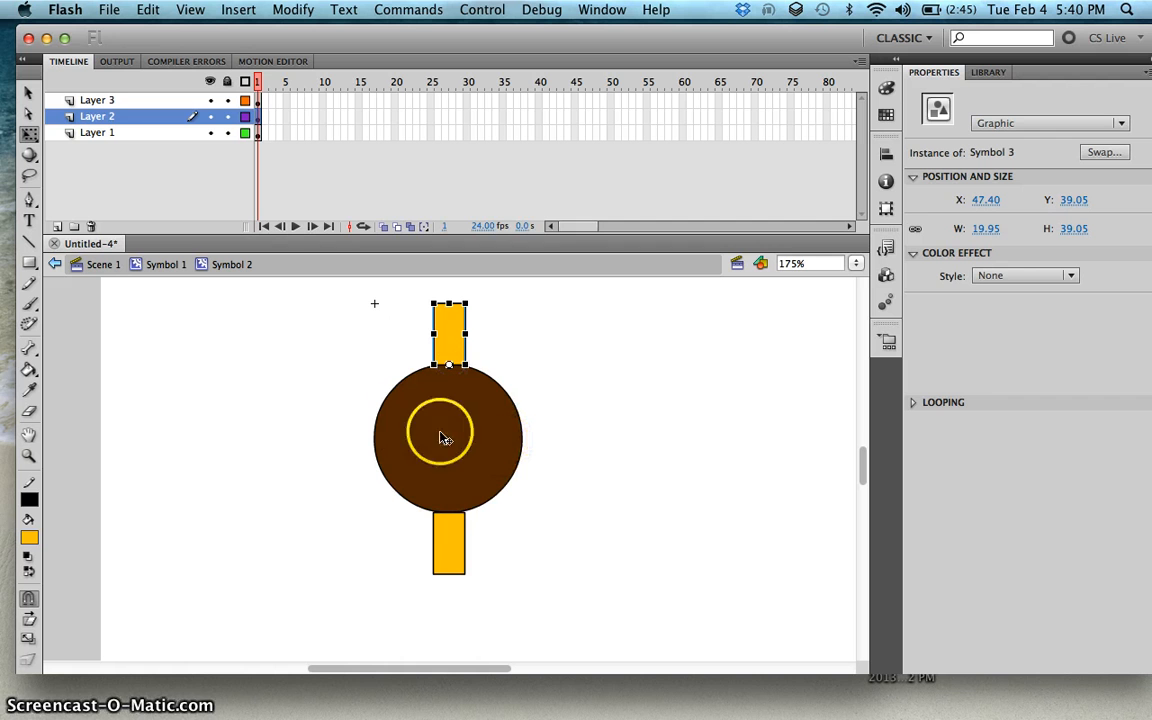
{"action": "left_click", "coordinate": [450, 543]}
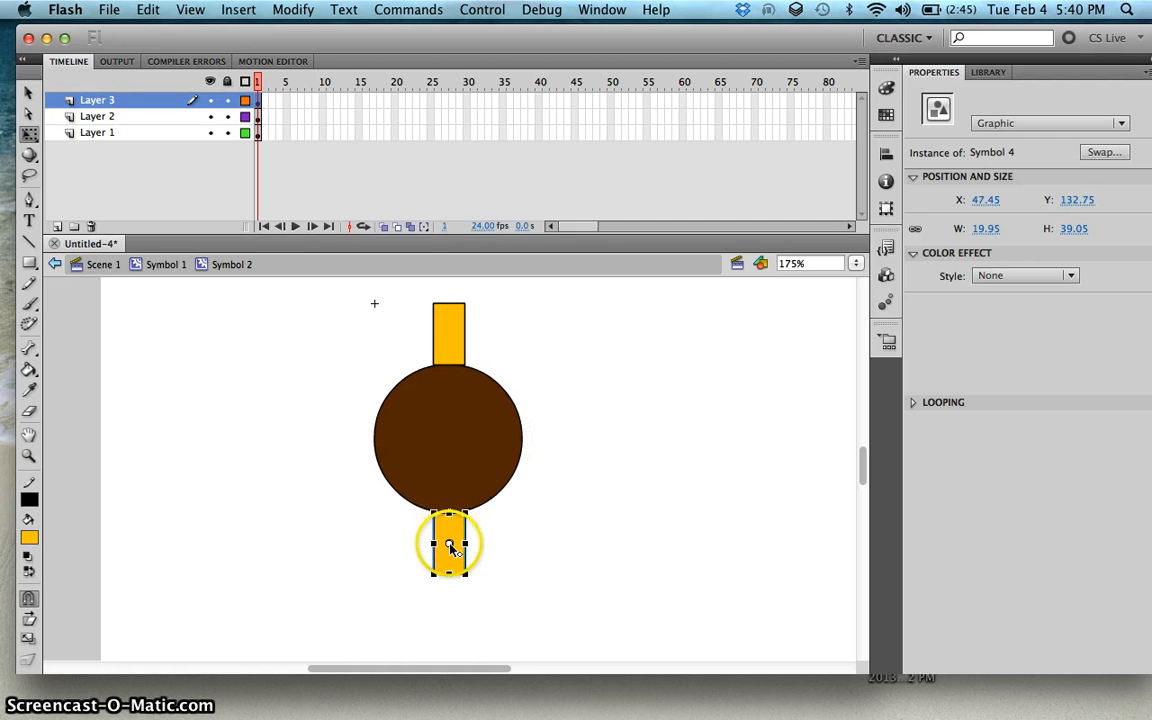
{"action": "left_click", "coordinate": [451, 545]}
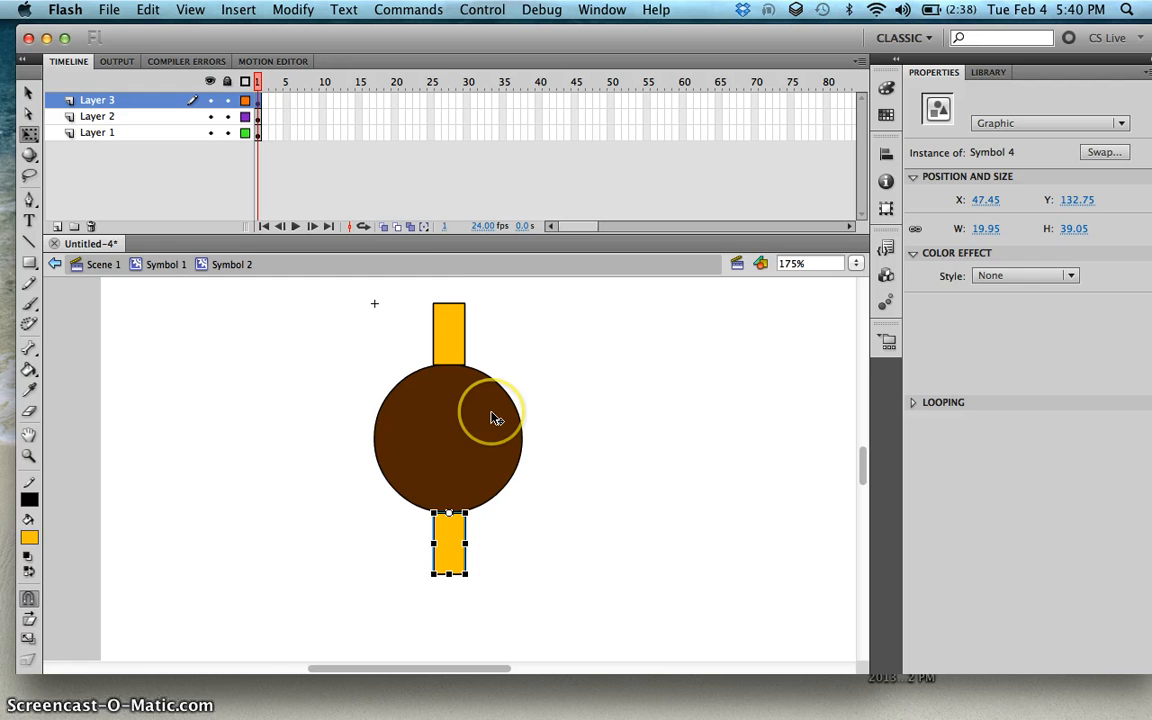
Step: Insert keyframes at frame 30 on Layer 3, Layer 2 and Layer 1
{"action": "left_click", "coordinate": [465, 100]}
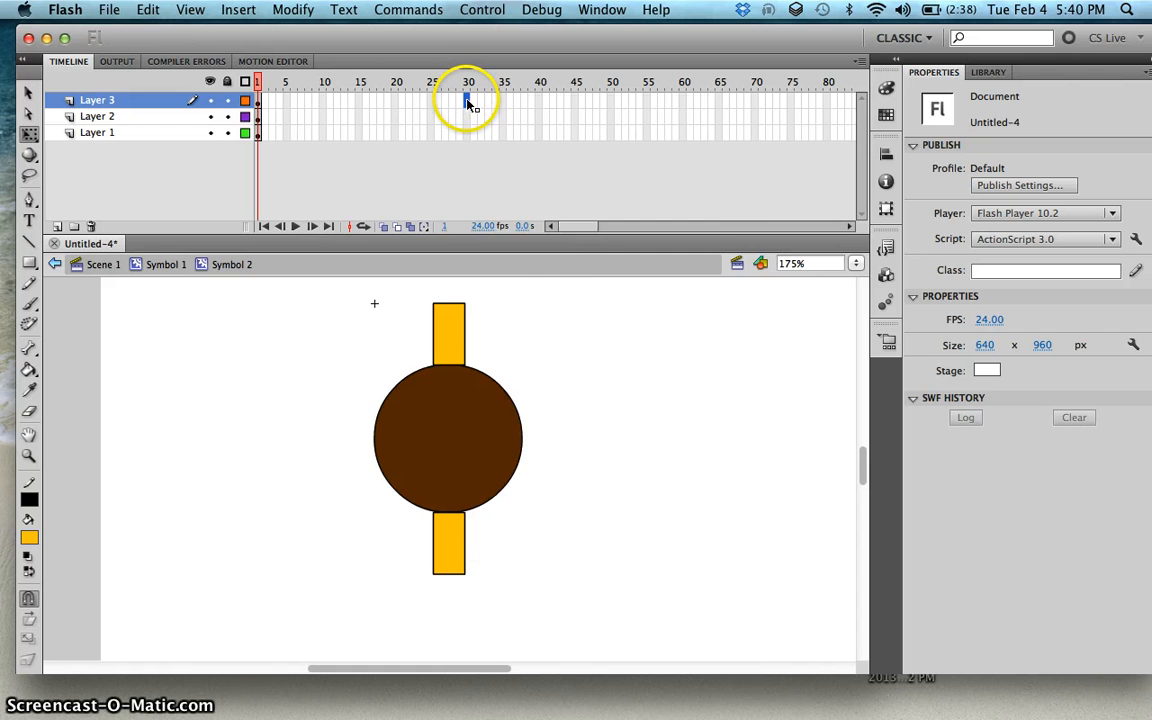
{"action": "right_click", "coordinate": [467, 104]}
{"action": "left_click", "coordinate": [495, 216]}
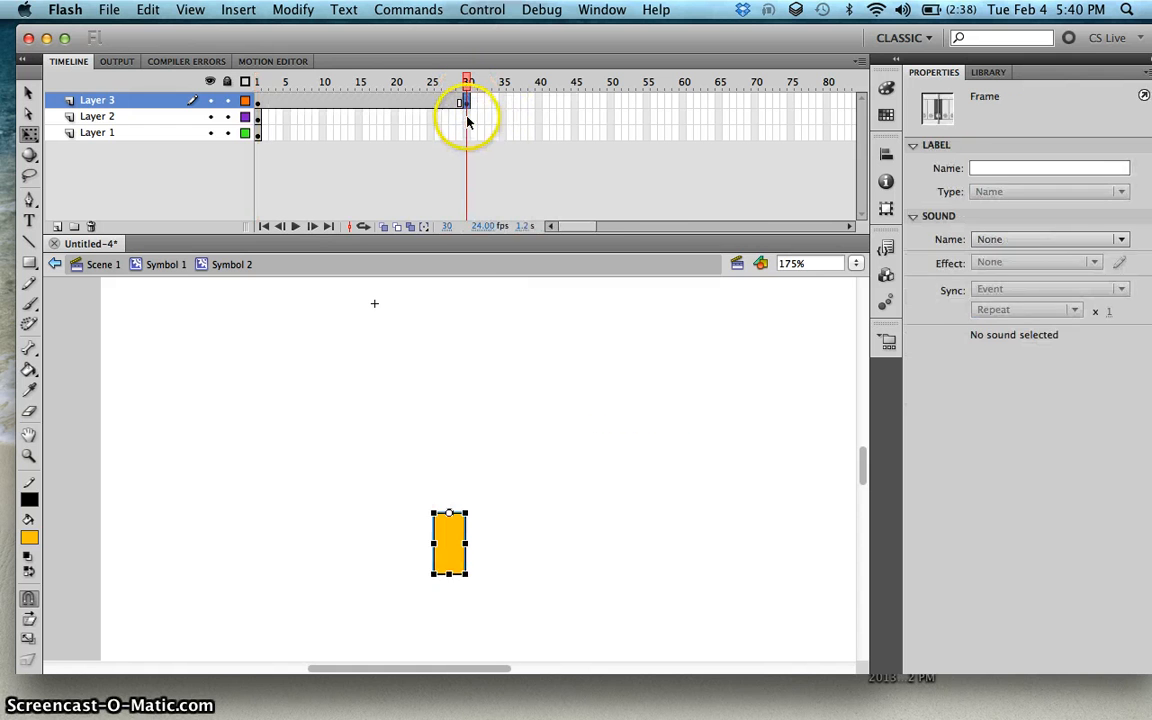
{"action": "left_click", "coordinate": [467, 116]}
{"action": "right_click", "coordinate": [467, 116]}
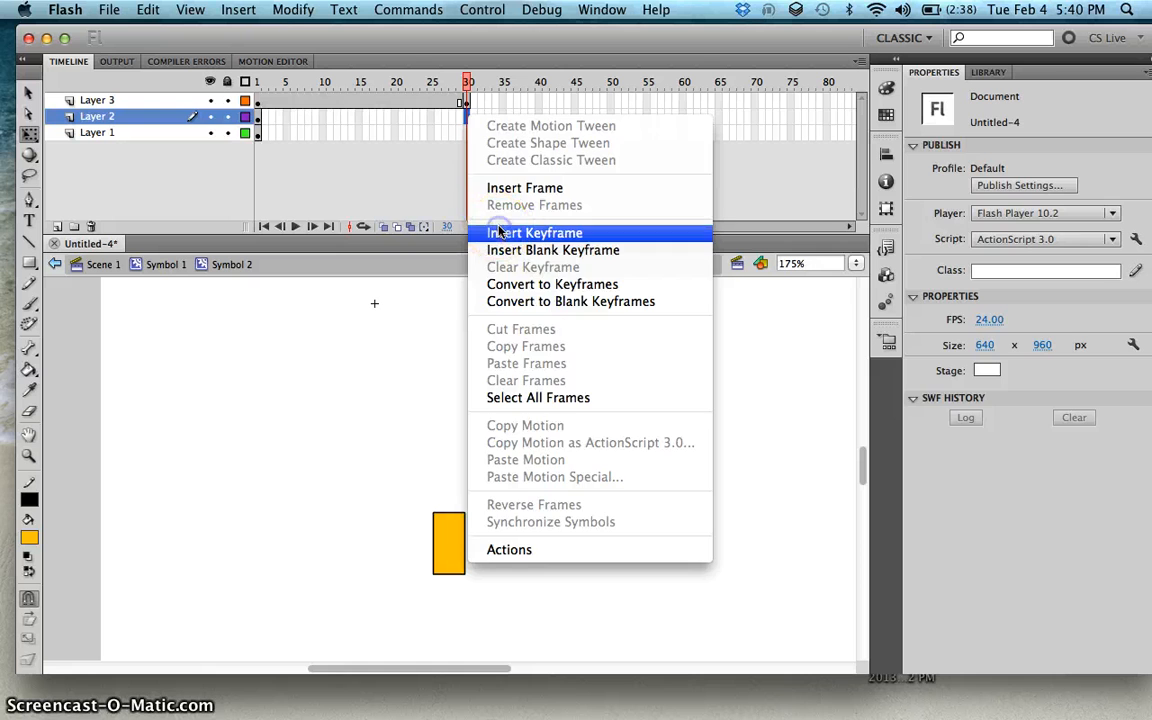
{"action": "left_click", "coordinate": [498, 232]}
{"action": "left_click", "coordinate": [467, 132]}
{"action": "right_click", "coordinate": [467, 132]}
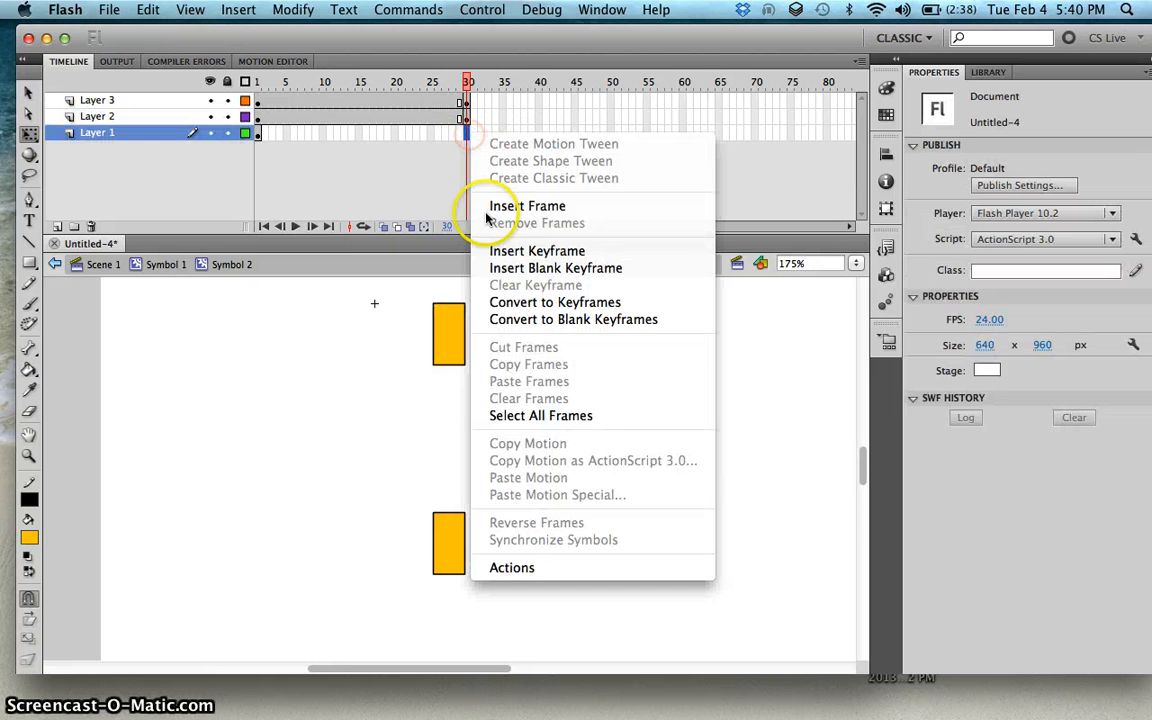
{"action": "left_click", "coordinate": [480, 250]}
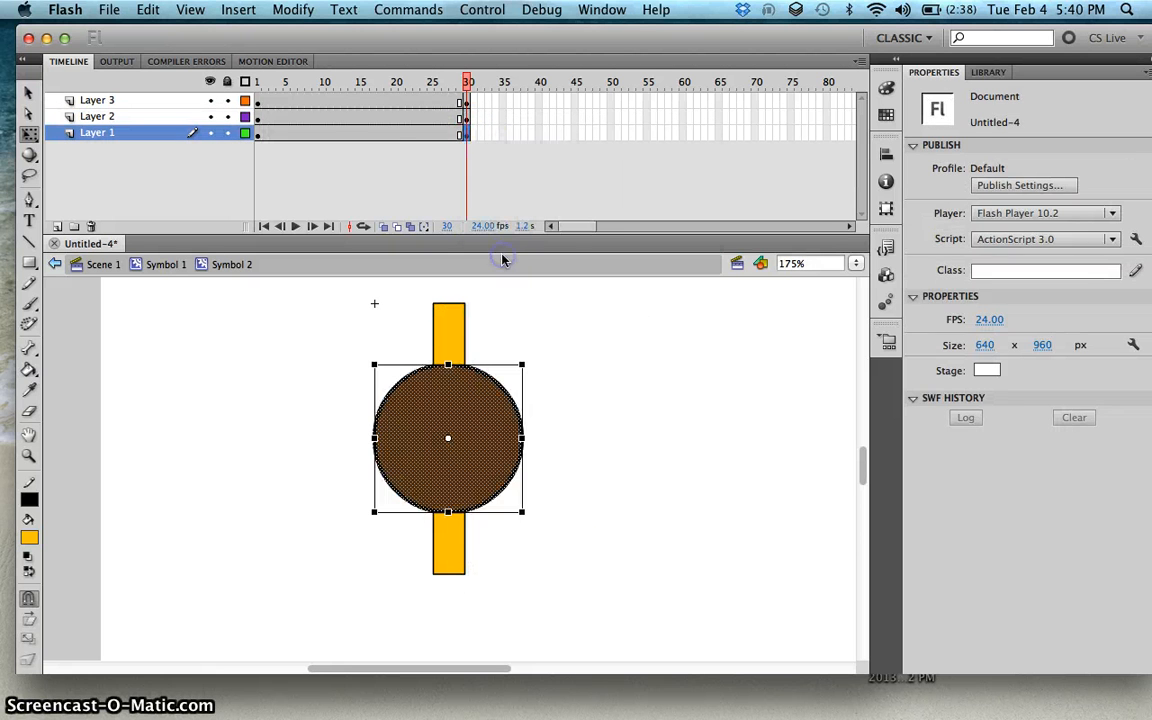
Step: Move the playhead to frame 15 and rename Layer 3 as bottom wing
{"action": "left_click", "coordinate": [358, 86]}
{"action": "left_click", "coordinate": [362, 101]}
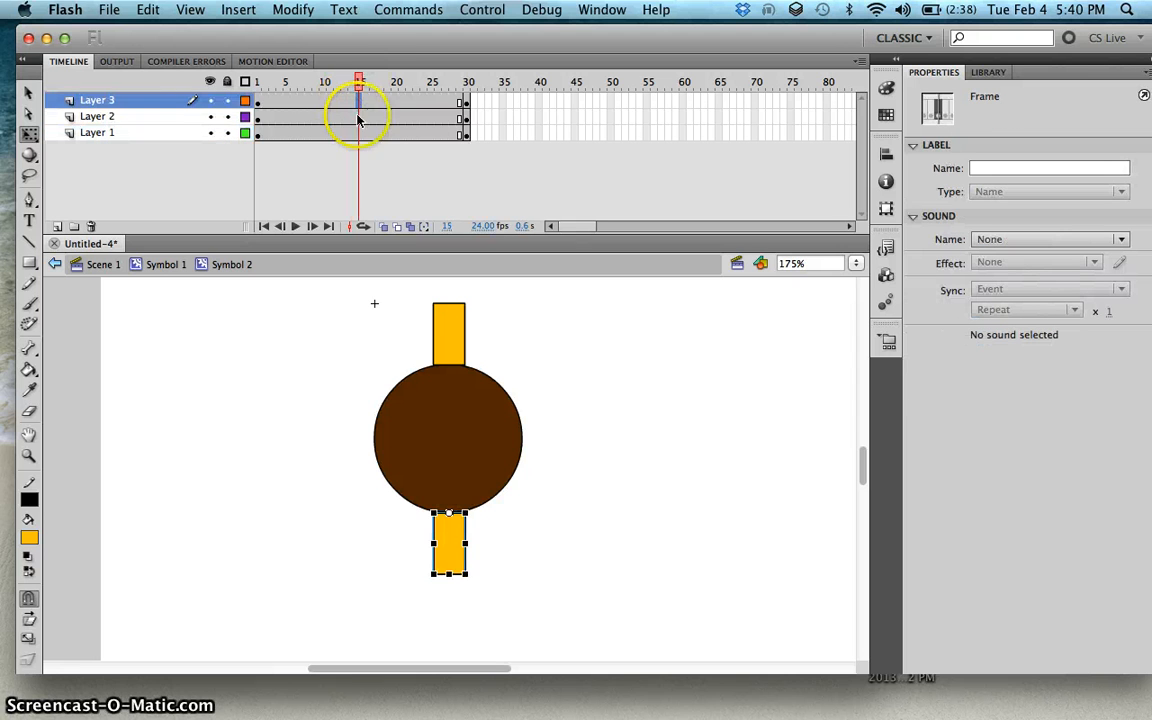
{"action": "left_click", "coordinate": [159, 113]}
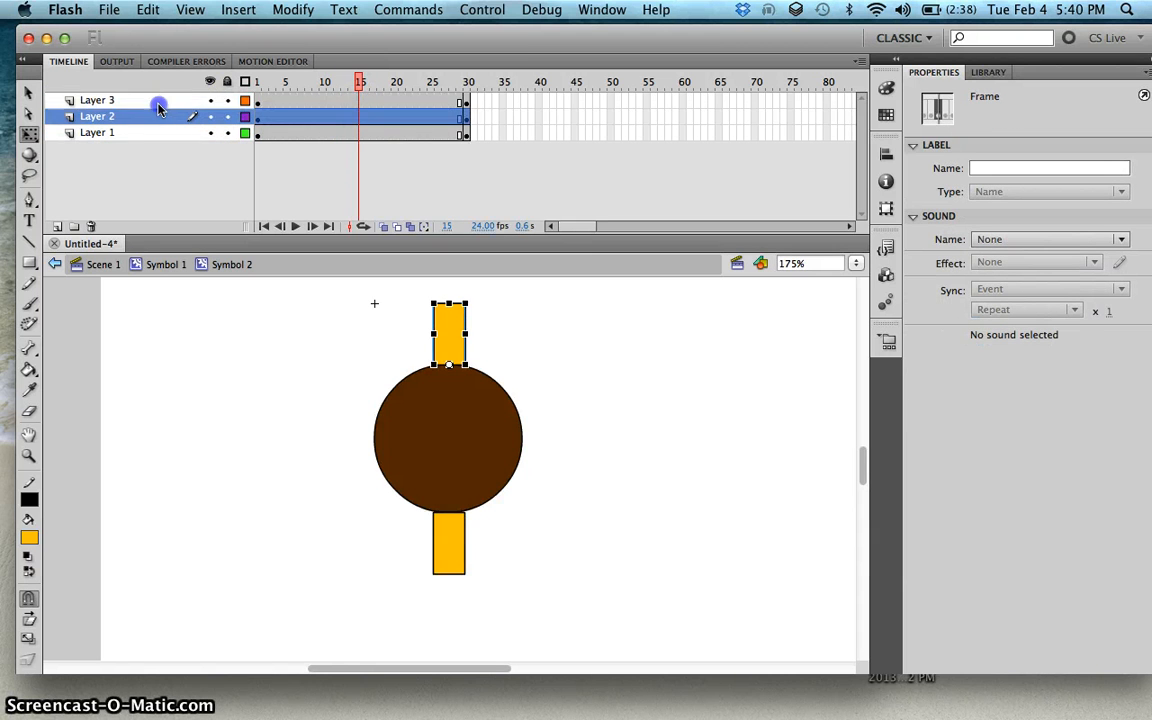
{"action": "left_click", "coordinate": [158, 101]}
{"action": "left_click", "coordinate": [158, 116]}
{"action": "left_click", "coordinate": [152, 101]}
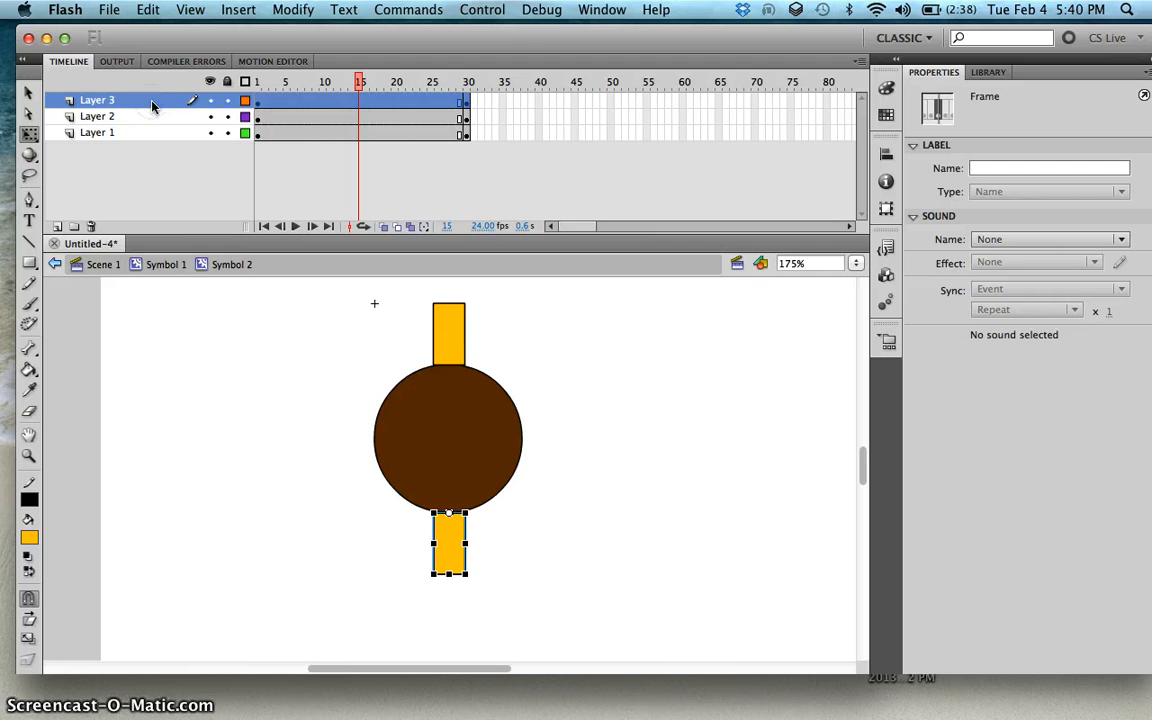
{"action": "double_click", "coordinate": [152, 104]}
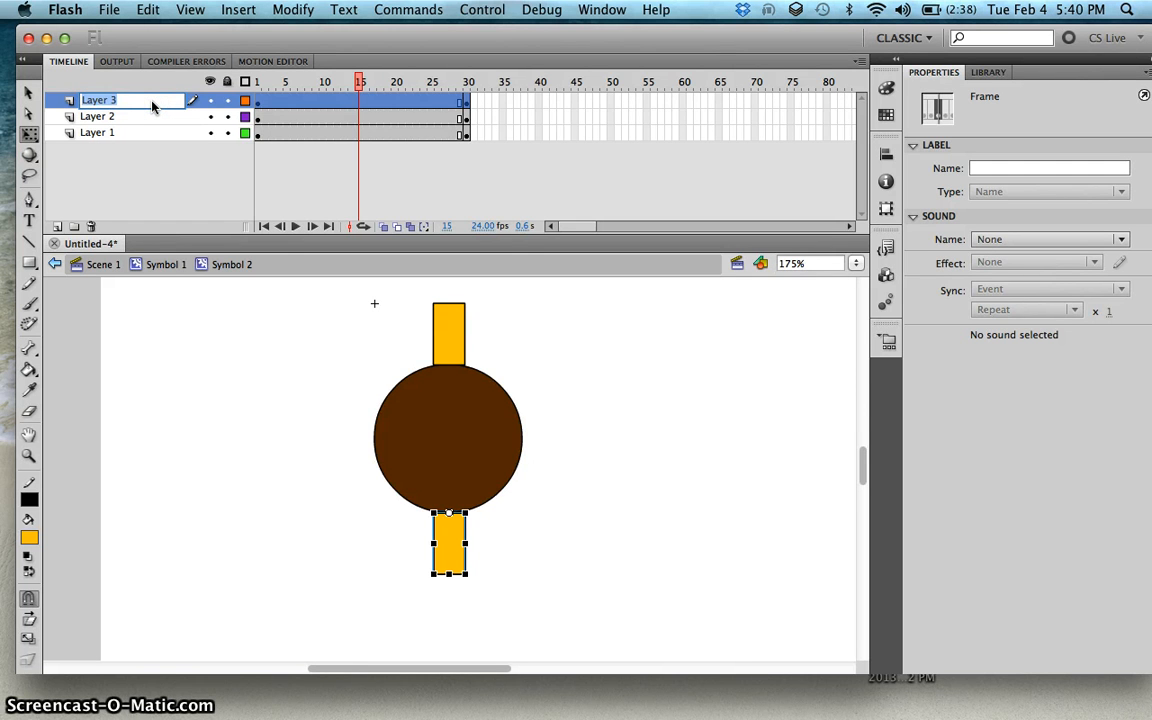
{"action": "type", "text": "bottom"}
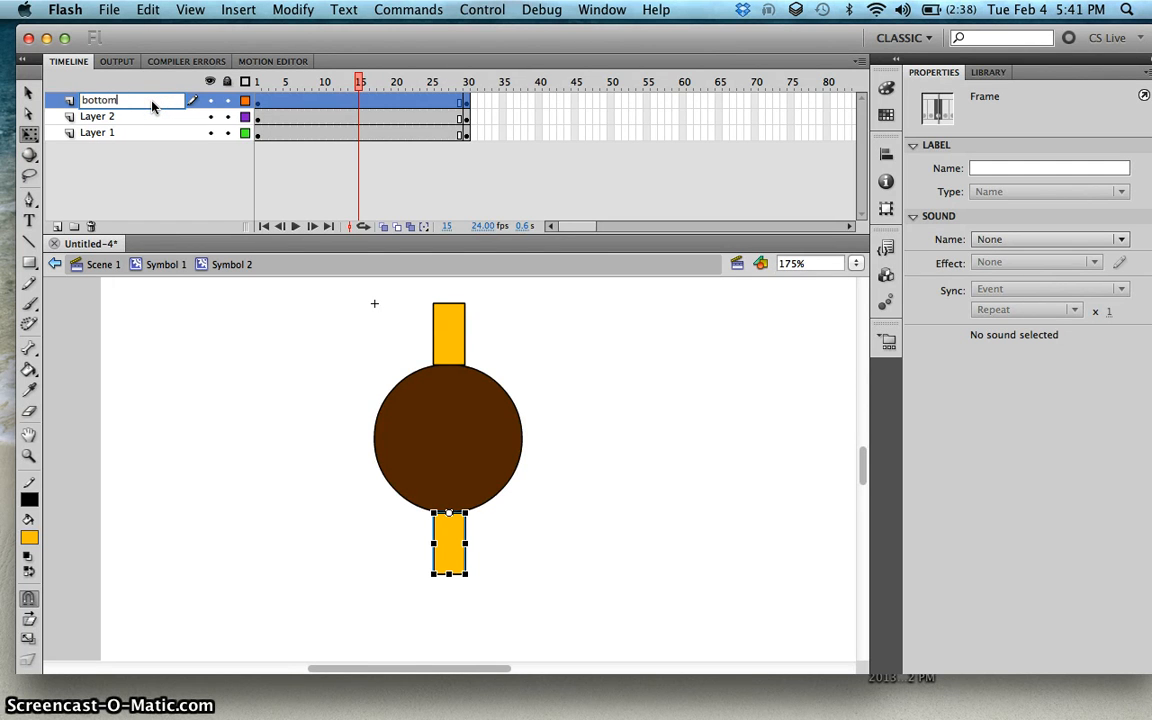
{"action": "type", "text": " wing"}
{"action": "key", "text": "Return"}
Step: Rename Layer 2 as upper wing, correcting the misspelled name
{"action": "double_click", "coordinate": [100, 116]}
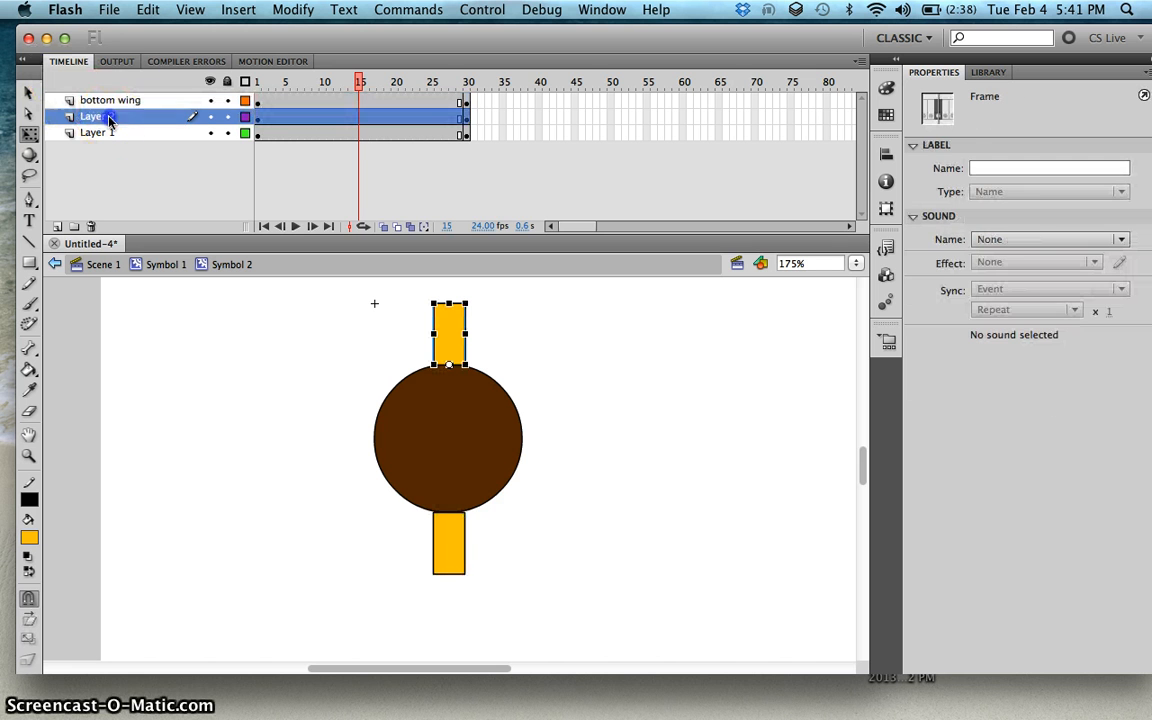
{"action": "type", "text": "upper wring"}
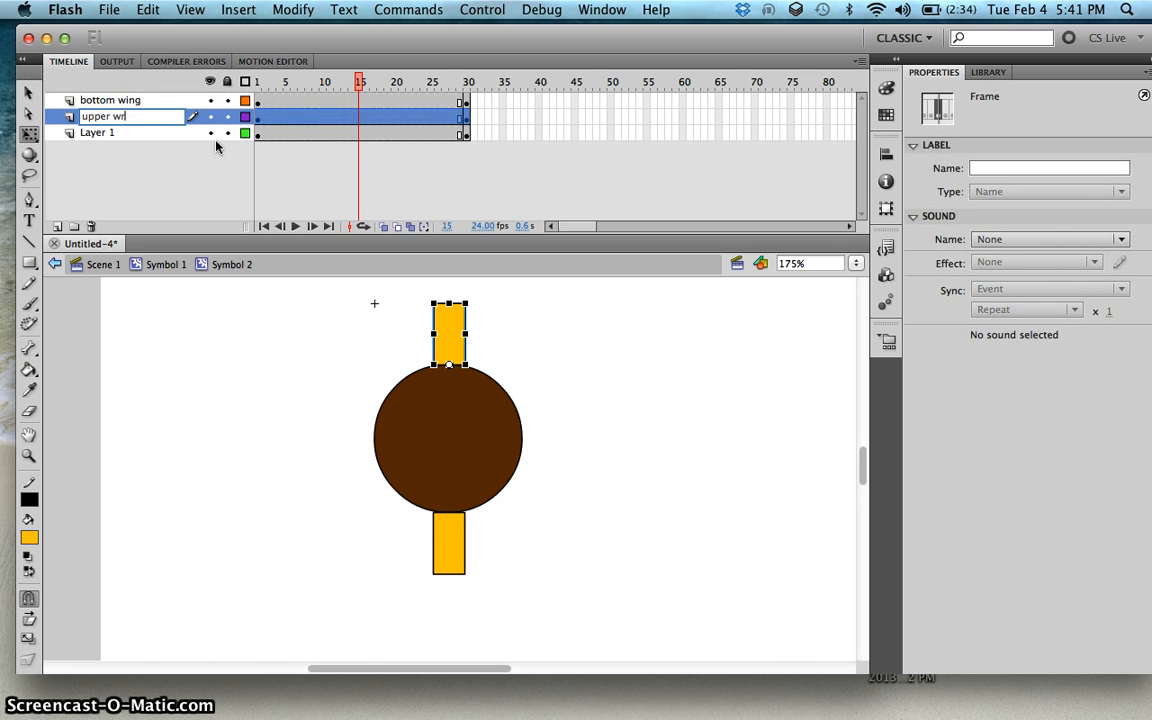
{"action": "key", "text": "Return"}
{"action": "left_click", "coordinate": [149, 116]}
{"action": "double_click", "coordinate": [150, 117]}
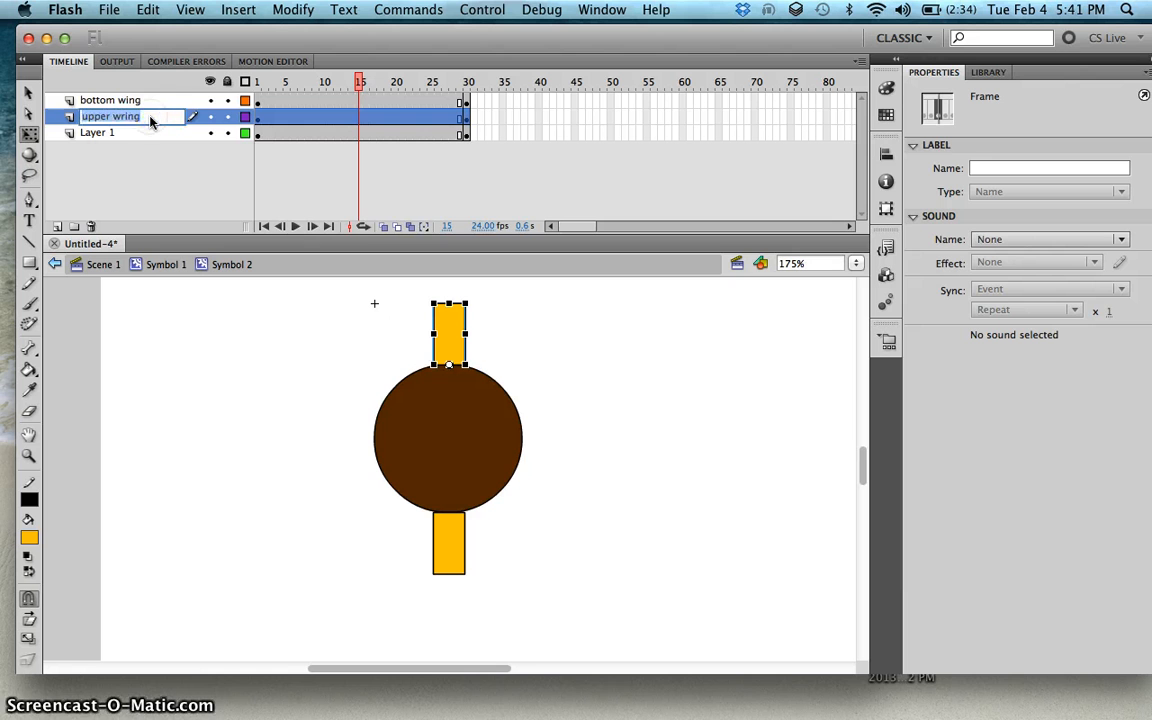
{"action": "type", "text": "upper wing"}
{"action": "key", "text": "Return"}
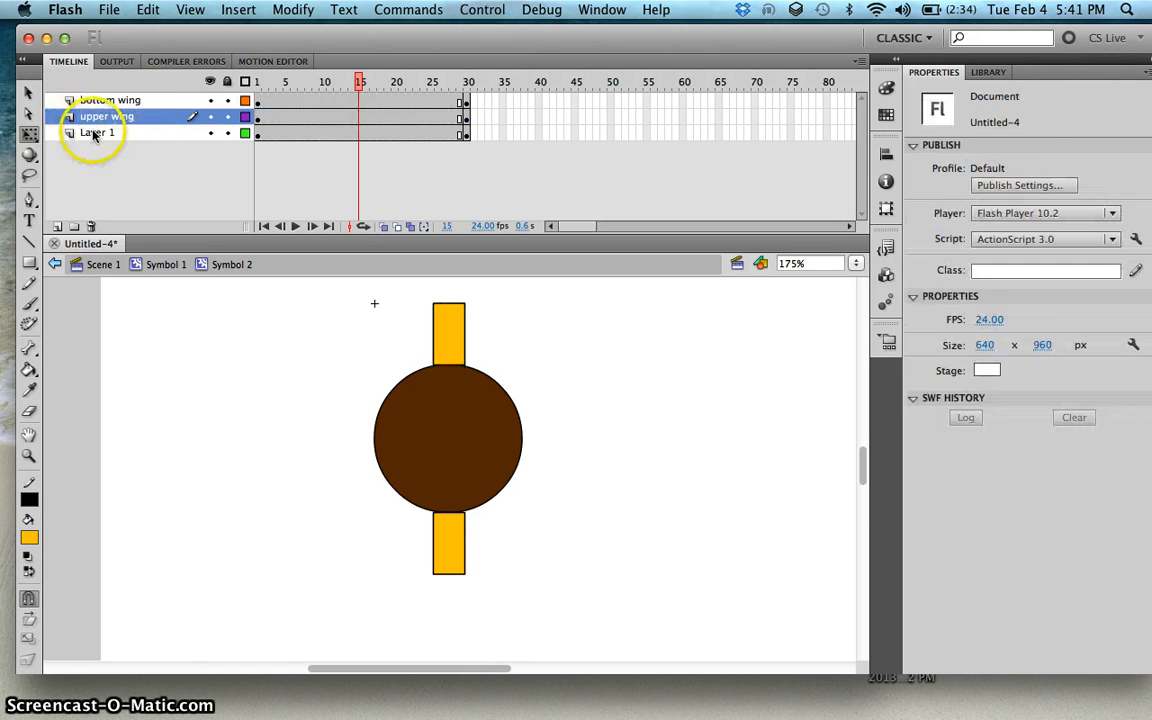
Step: Rename Layer 1 as body
{"action": "double_click", "coordinate": [100, 132]}
{"action": "type", "text": "body"}
{"action": "key", "text": "Return"}
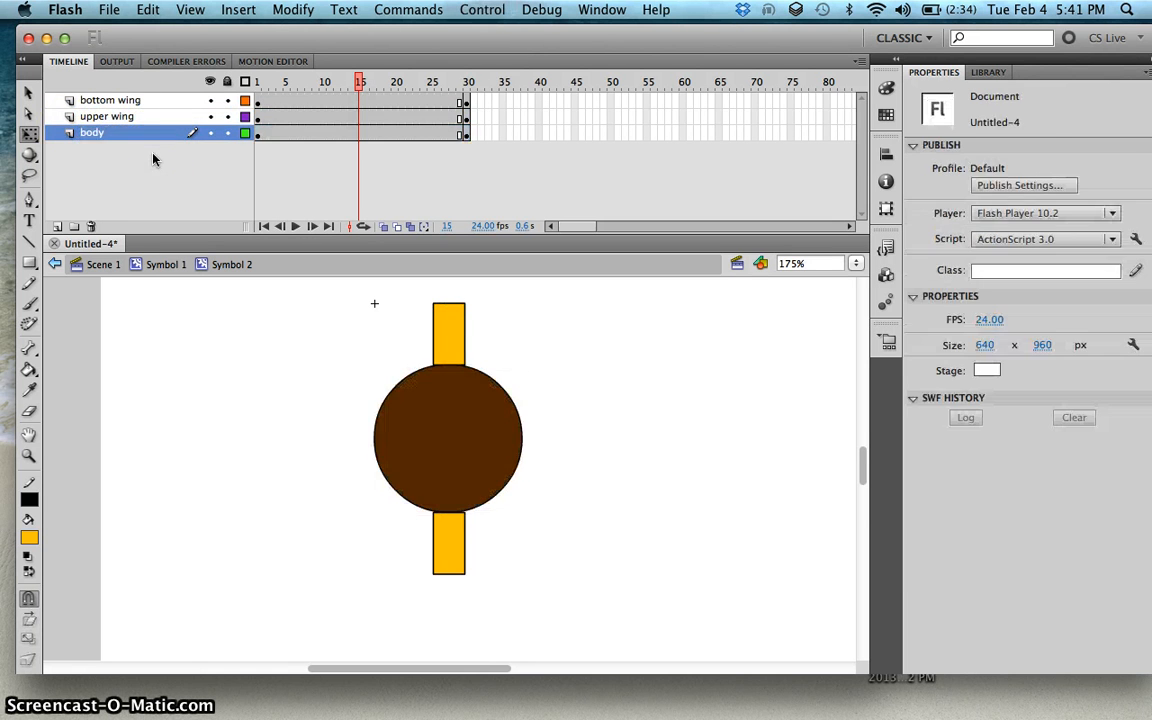
Step: Insert keyframes at frame 15 on the bottom wing and upper wing layers
{"action": "left_click", "coordinate": [360, 100]}
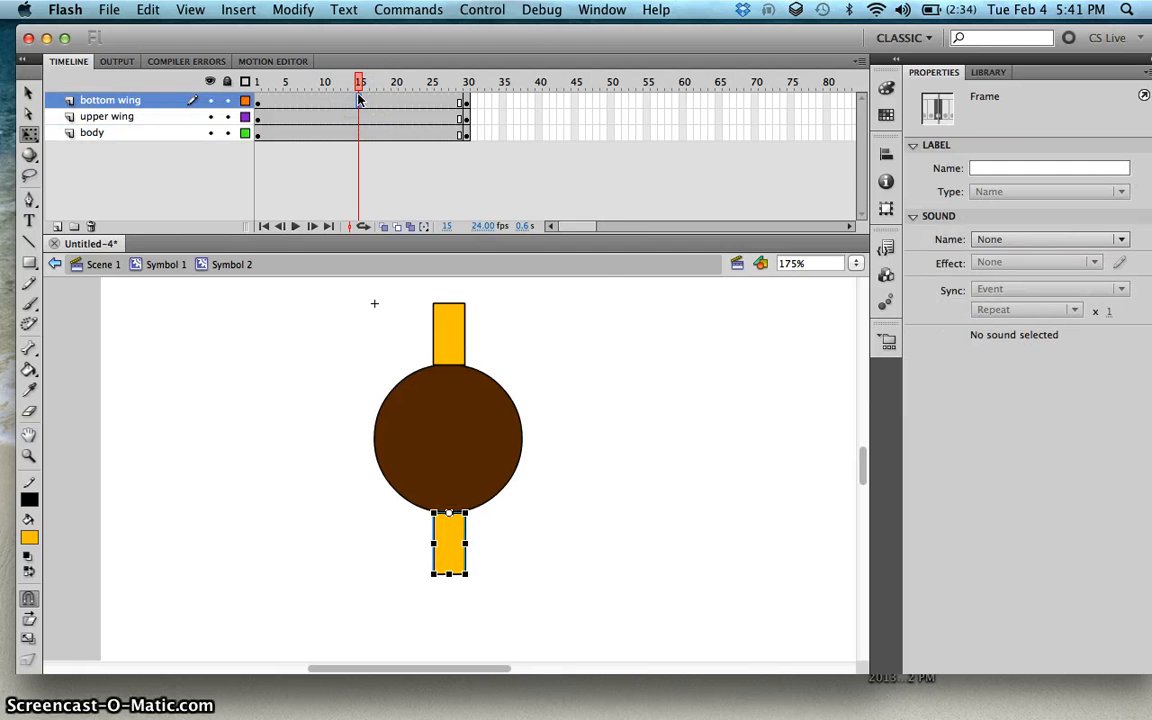
{"action": "right_click", "coordinate": [358, 100]}
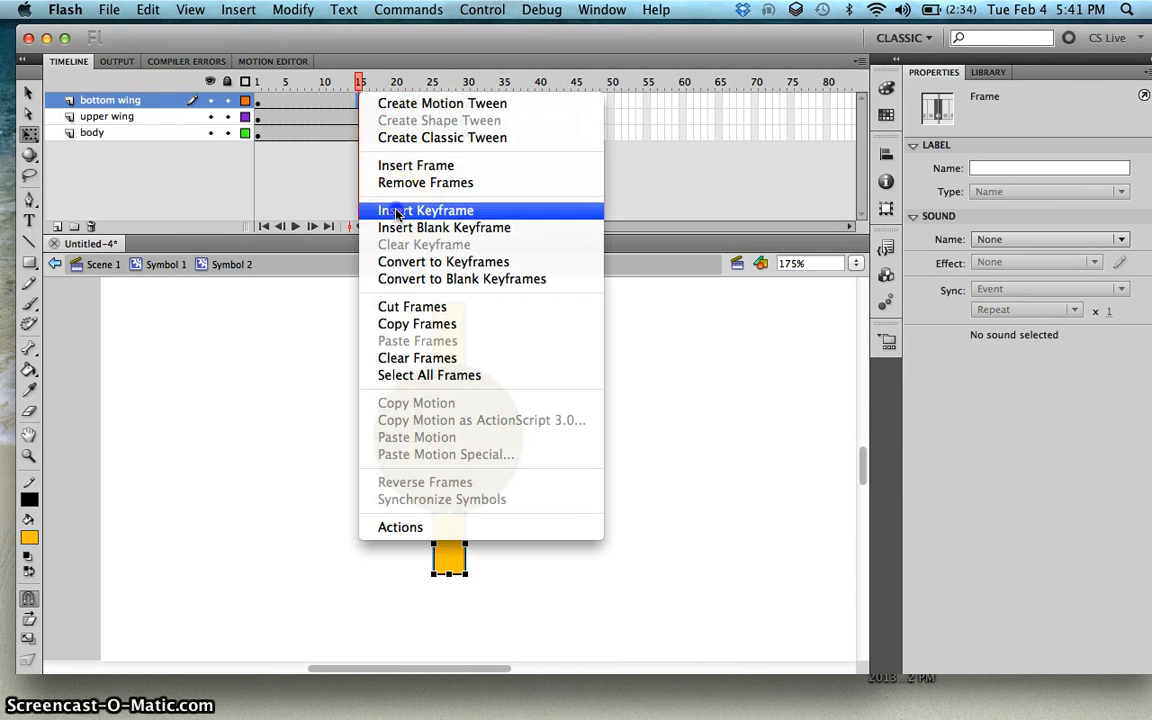
{"action": "left_click", "coordinate": [393, 210]}
{"action": "left_click", "coordinate": [357, 118]}
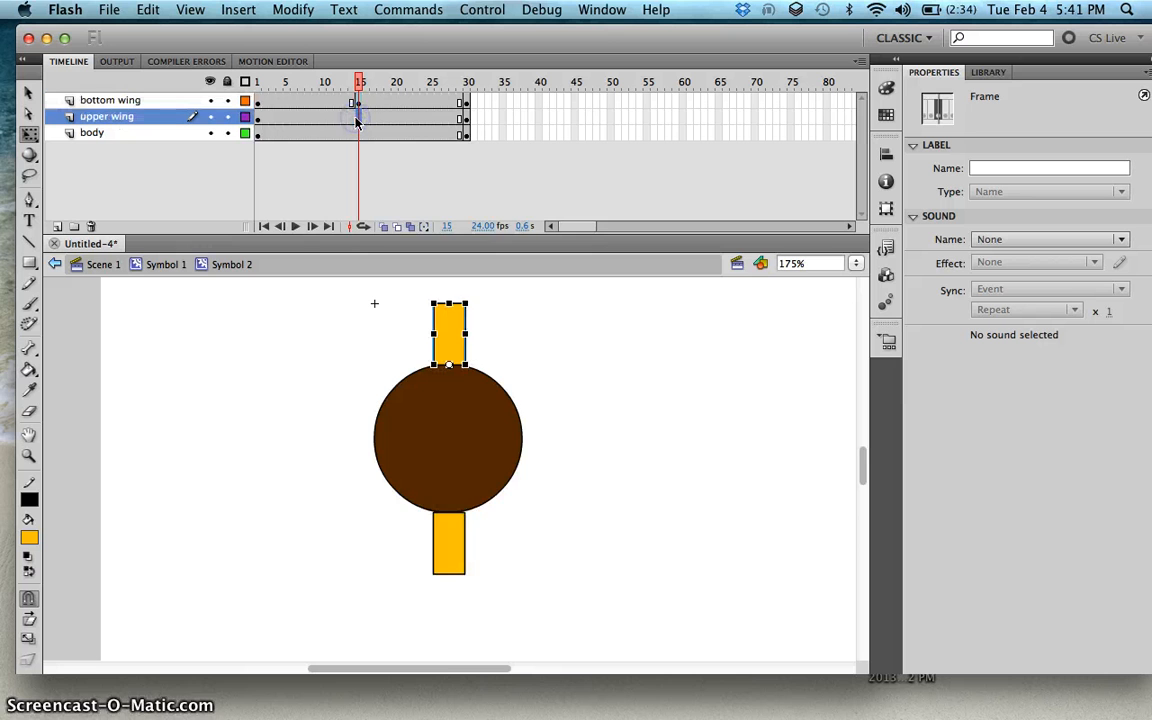
{"action": "right_click", "coordinate": [357, 120]}
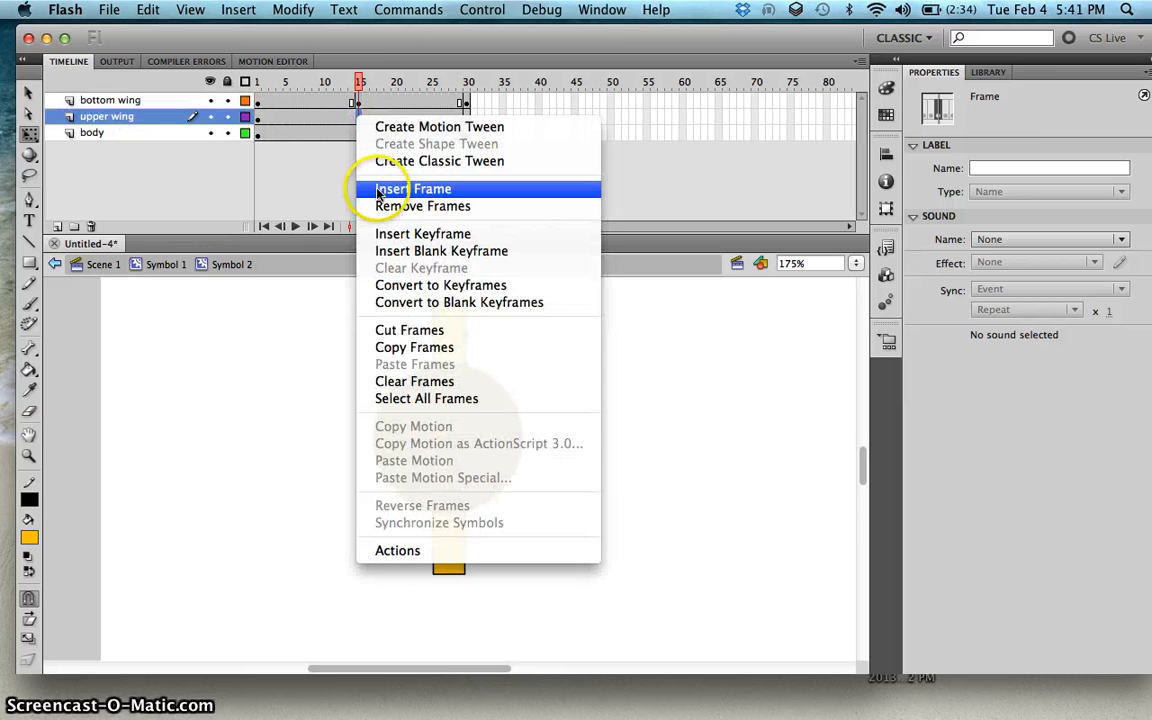
{"action": "left_click", "coordinate": [381, 233]}
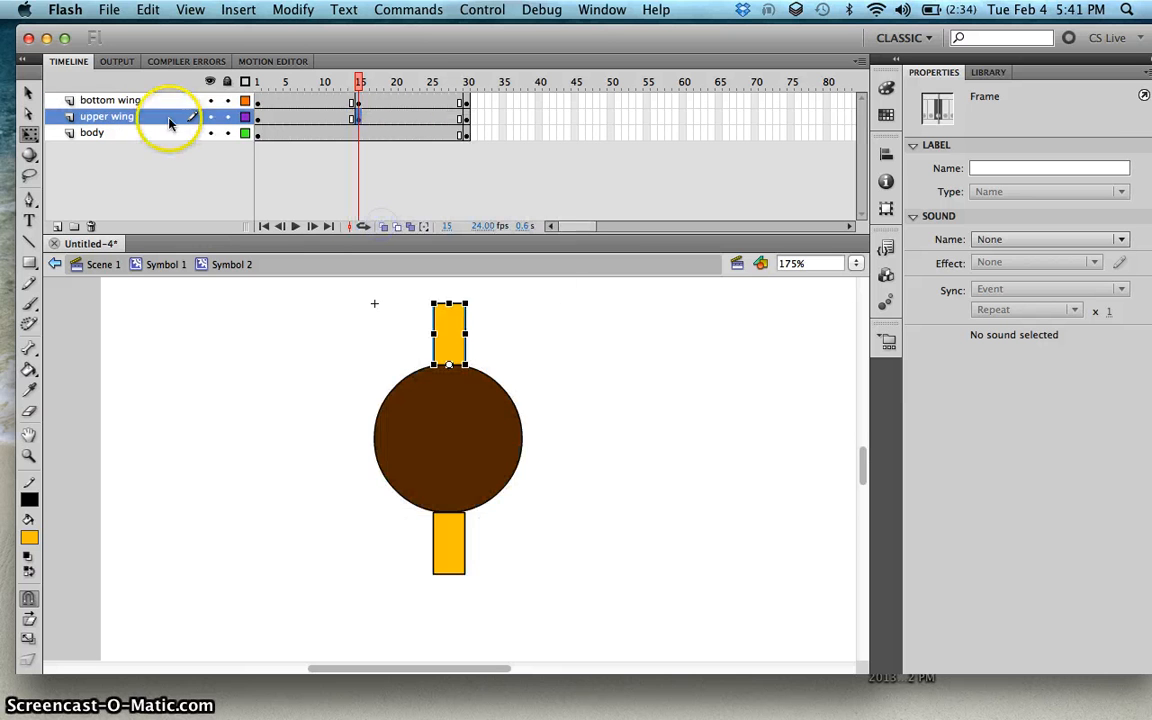
Step: At frame 15, flatten both wings against the body, squashing the bottom wing to about 2 px high
{"action": "left_click", "coordinate": [130, 100]}
{"action": "left_click", "coordinate": [357, 118]}
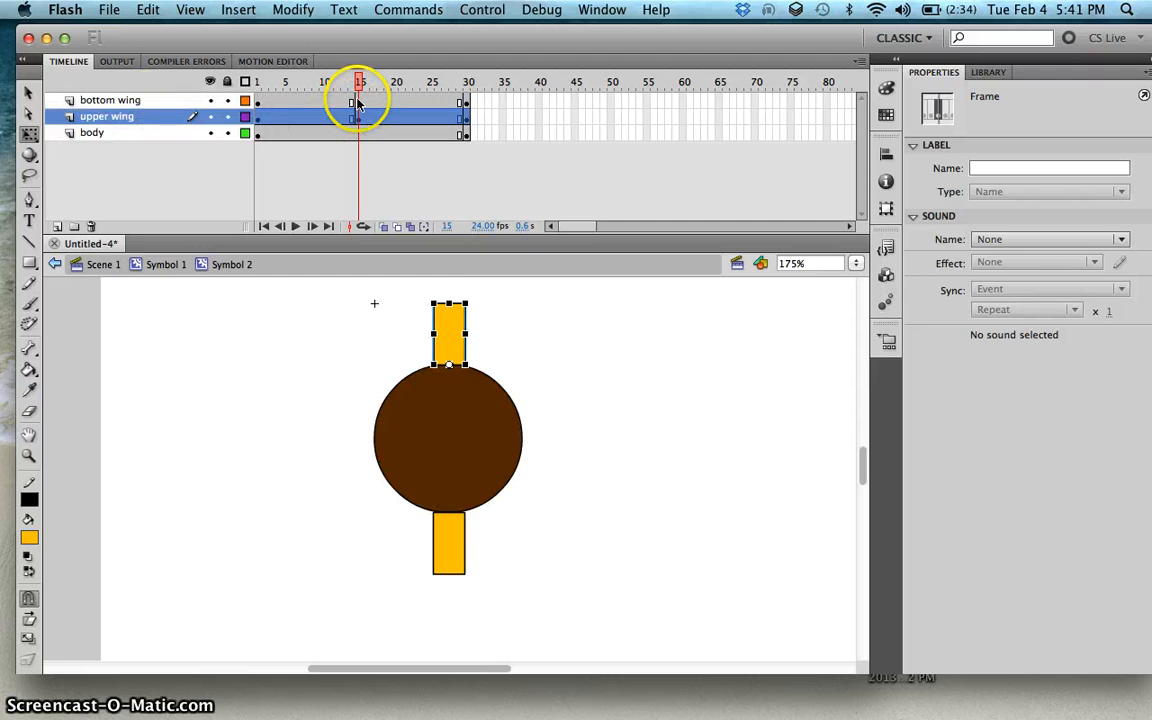
{"action": "left_click", "coordinate": [357, 101]}
{"action": "left_click", "coordinate": [357, 118]}
{"action": "left_click", "coordinate": [359, 100]}
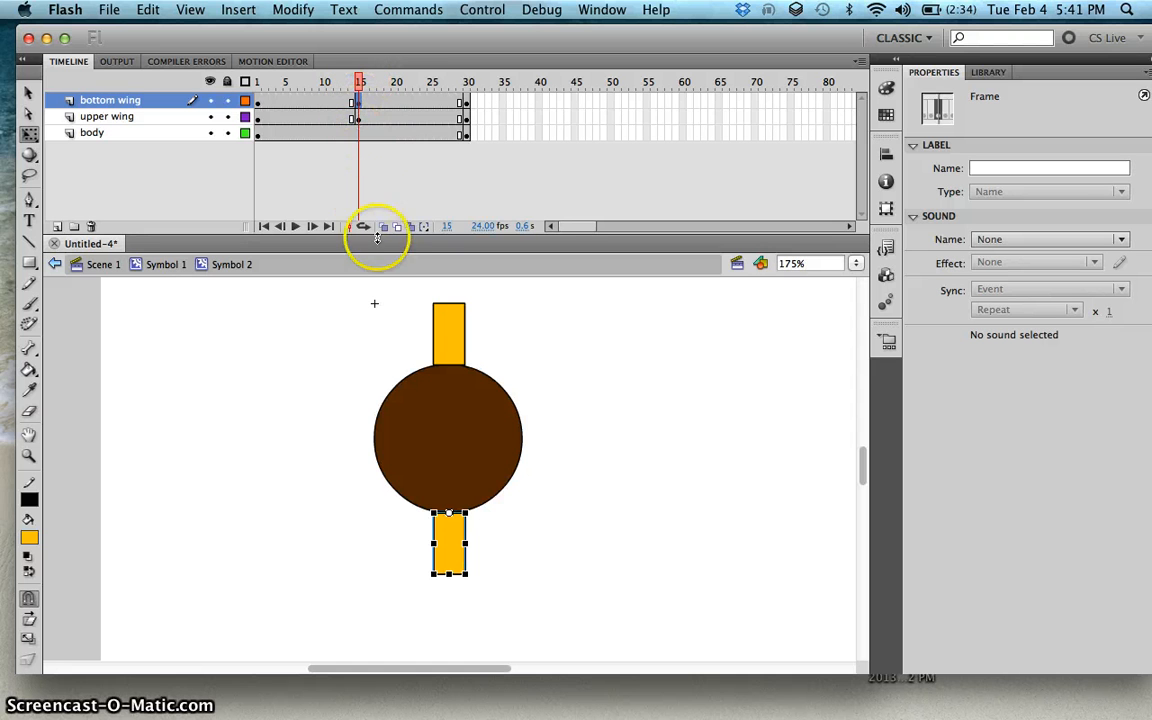
{"action": "left_click", "coordinate": [448, 571]}
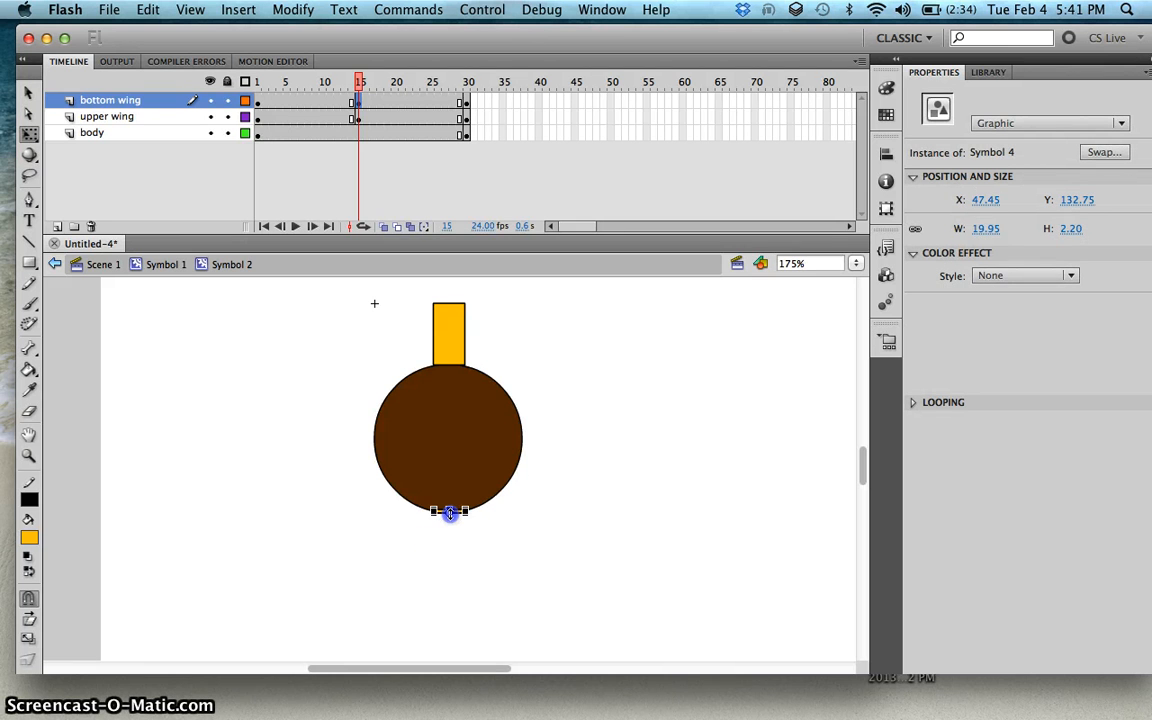
{"action": "left_click", "coordinate": [357, 118]}
{"action": "left_click_drag", "start_coordinate": [450, 303], "coordinate": [450, 364]}
Step: Create classic tweens across both frame spans of the bottom wing layer
{"action": "mouse_move", "coordinate": [329, 82]}
{"action": "left_mouse_down"}
{"action": "mouse_move", "coordinate": [278, 82]}
{"action": "mouse_move", "coordinate": [485, 107]}
{"action": "mouse_move", "coordinate": [252, 90]}
{"action": "mouse_move", "coordinate": [450, 90]}
{"action": "mouse_move", "coordinate": [329, 97]}
{"action": "left_mouse_up"}
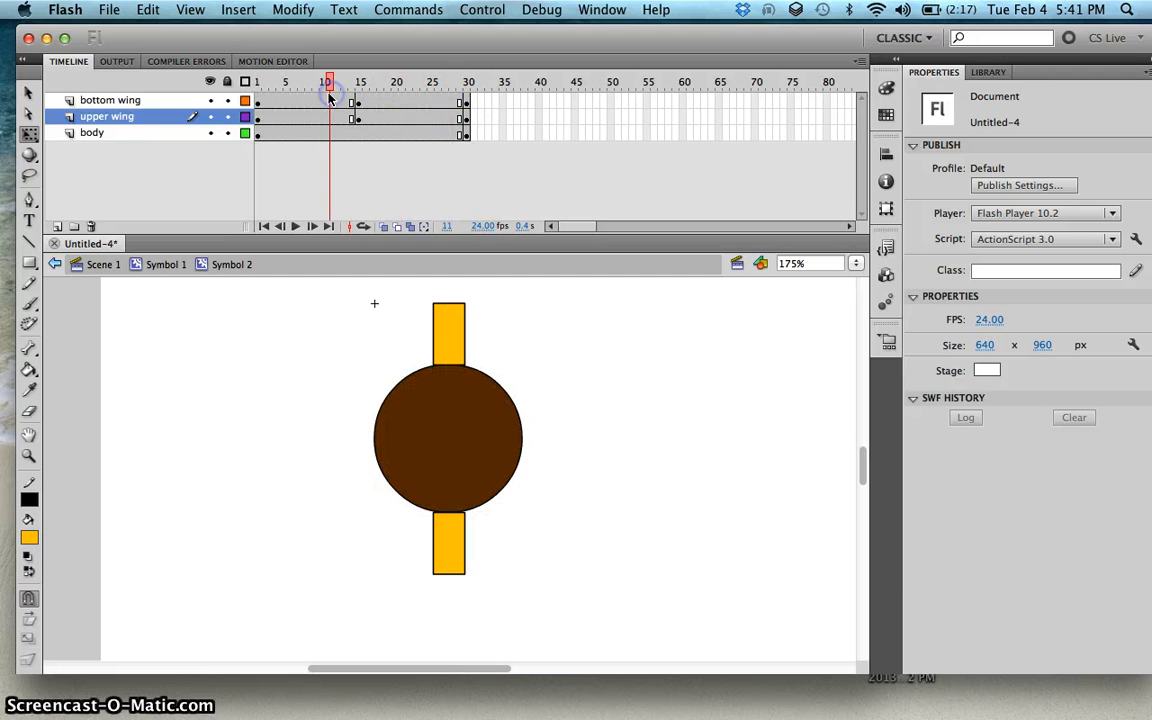
{"action": "left_click", "coordinate": [313, 103]}
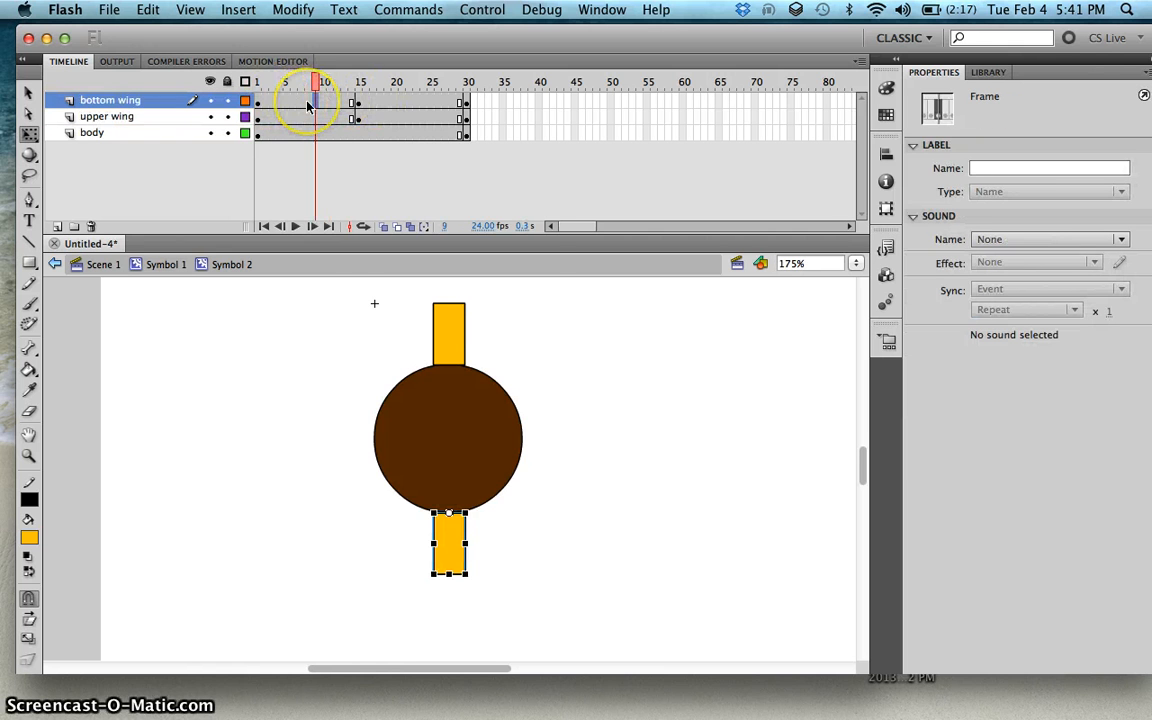
{"action": "right_click", "coordinate": [309, 104]}
{"action": "left_click", "coordinate": [368, 172]}
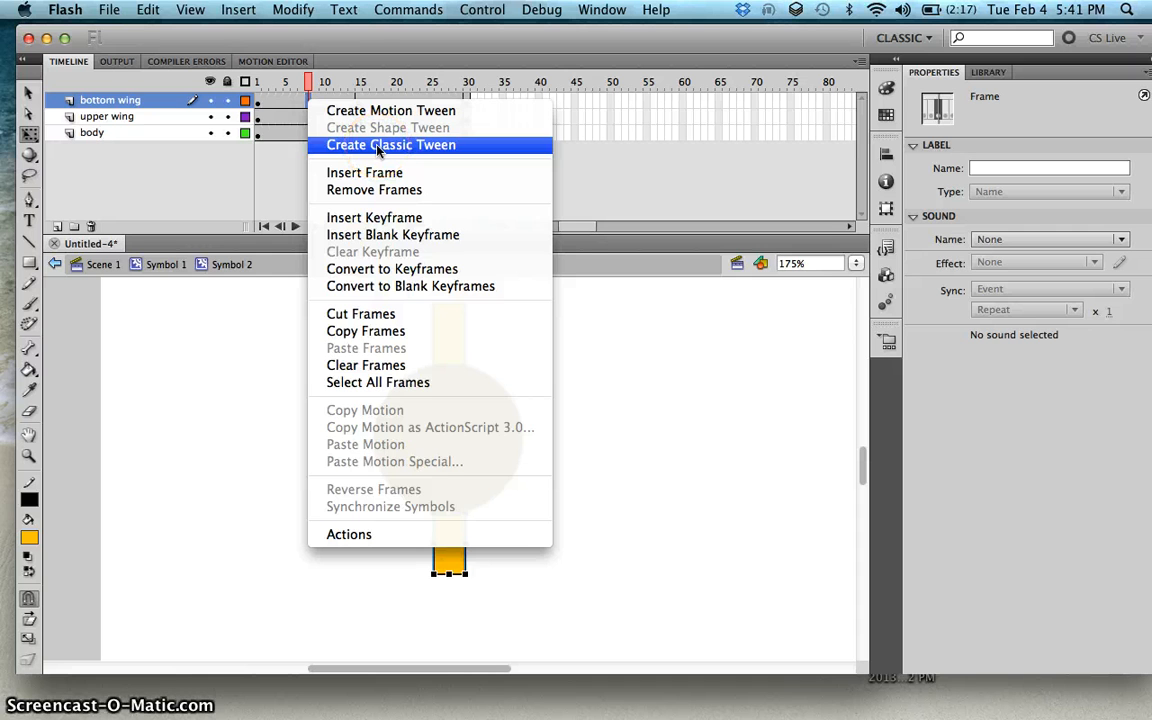
{"action": "left_click", "coordinate": [378, 145]}
{"action": "left_click", "coordinate": [422, 100]}
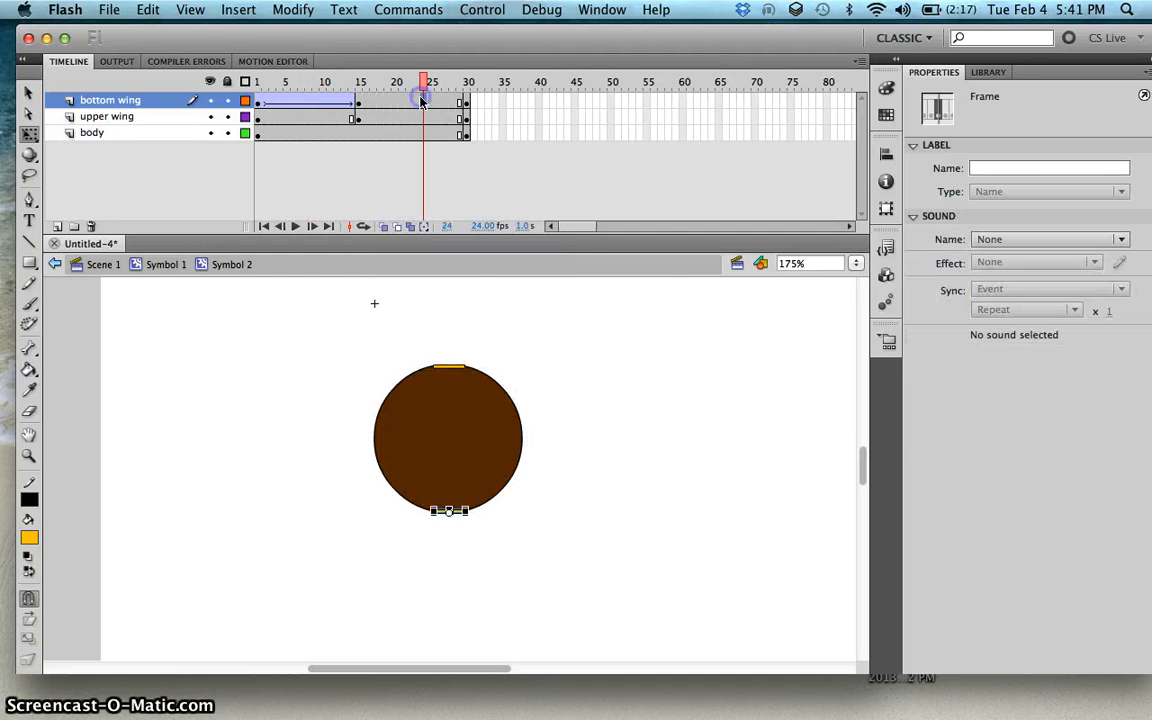
{"action": "right_click", "coordinate": [422, 100]}
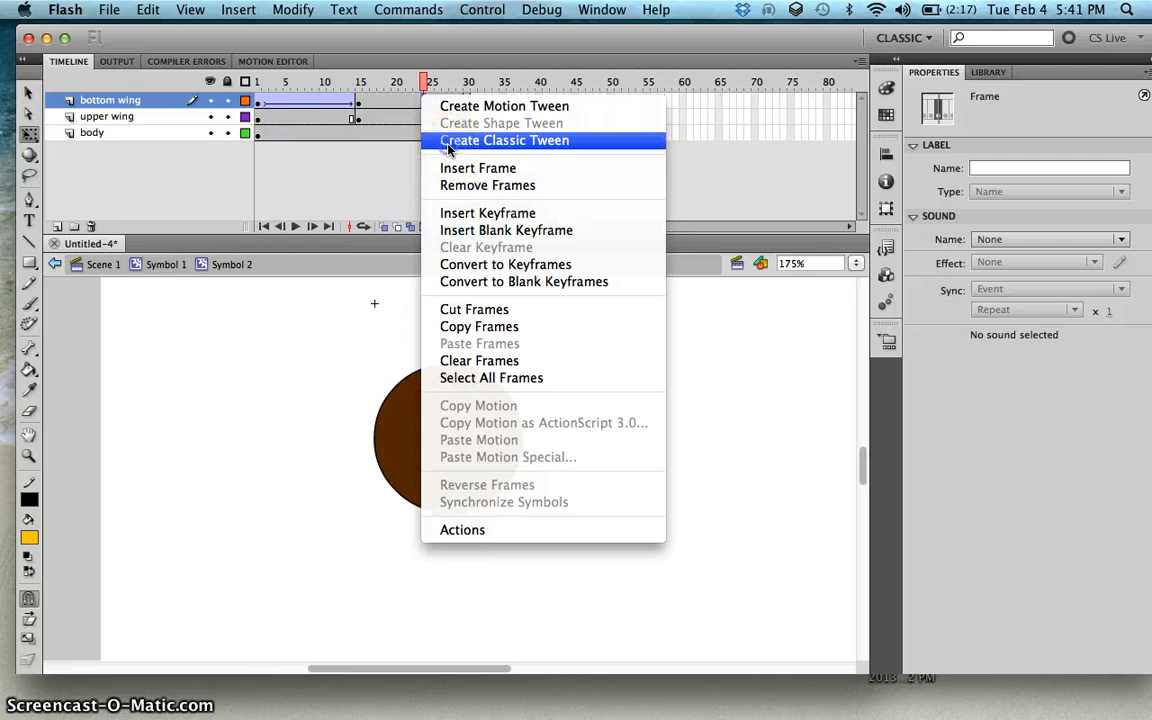
{"action": "left_click", "coordinate": [440, 142]}
Step: Create classic tweens across both frame spans of the upper wing layer
{"action": "left_click", "coordinate": [312, 118]}
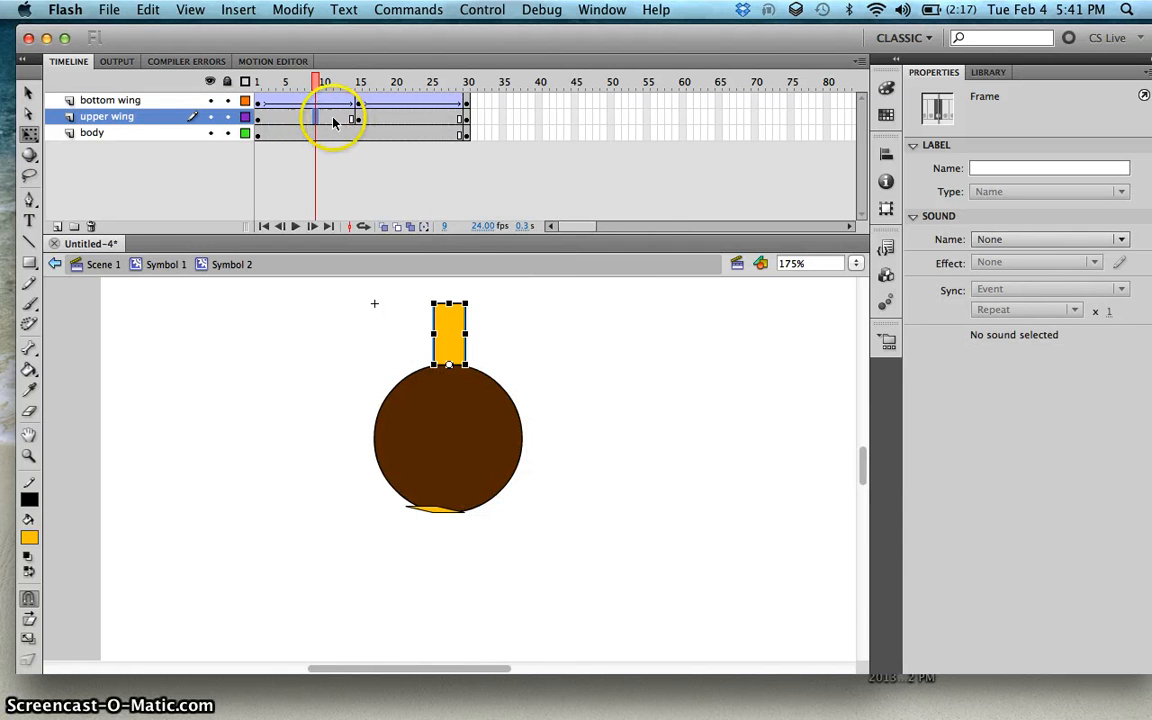
{"action": "right_click", "coordinate": [310, 118]}
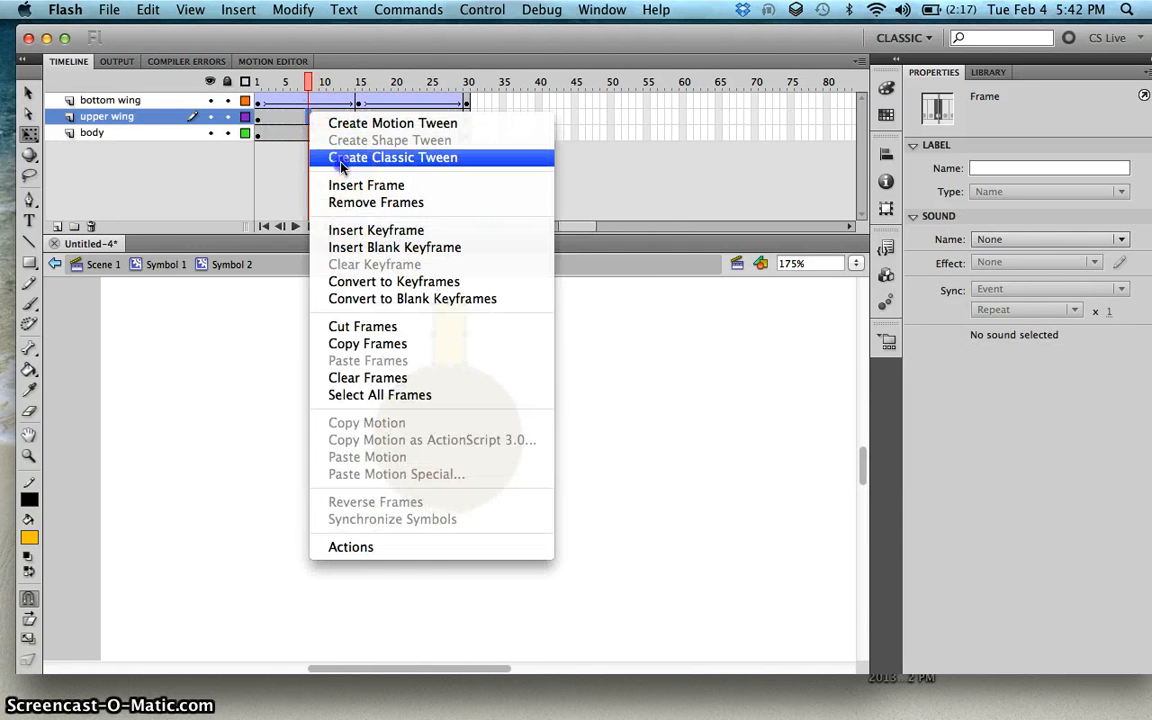
{"action": "left_click", "coordinate": [338, 156]}
{"action": "left_click", "coordinate": [409, 120]}
{"action": "right_click", "coordinate": [409, 121]}
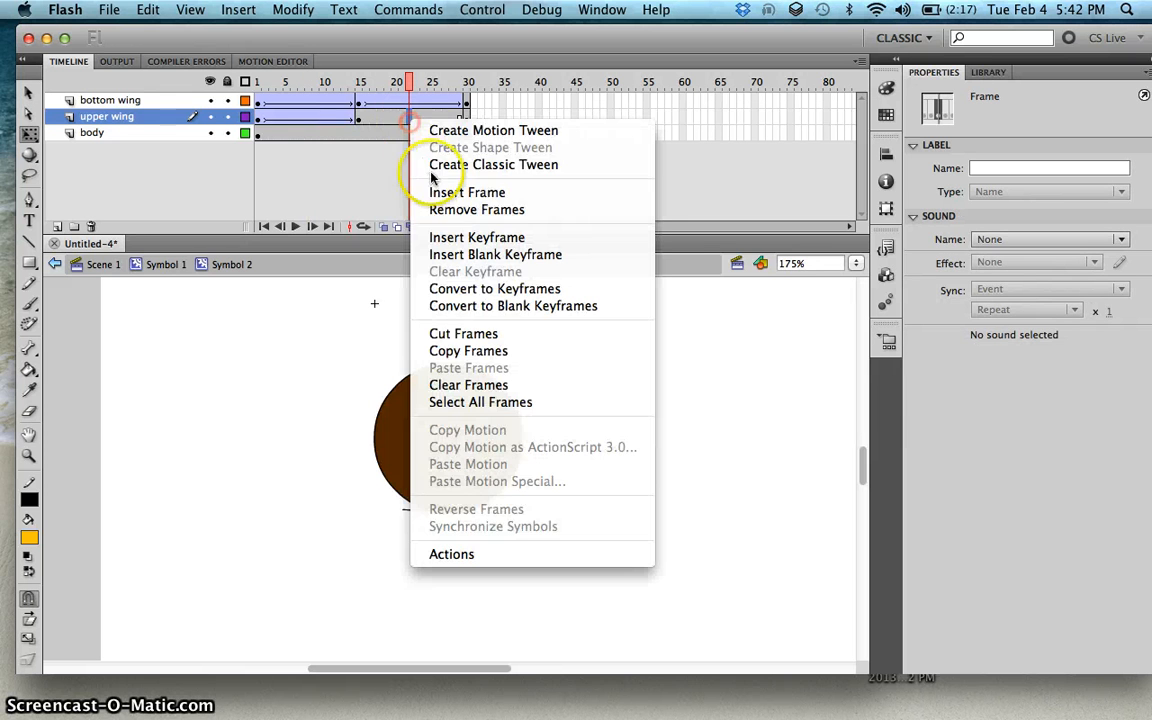
{"action": "left_click", "coordinate": [446, 167]}
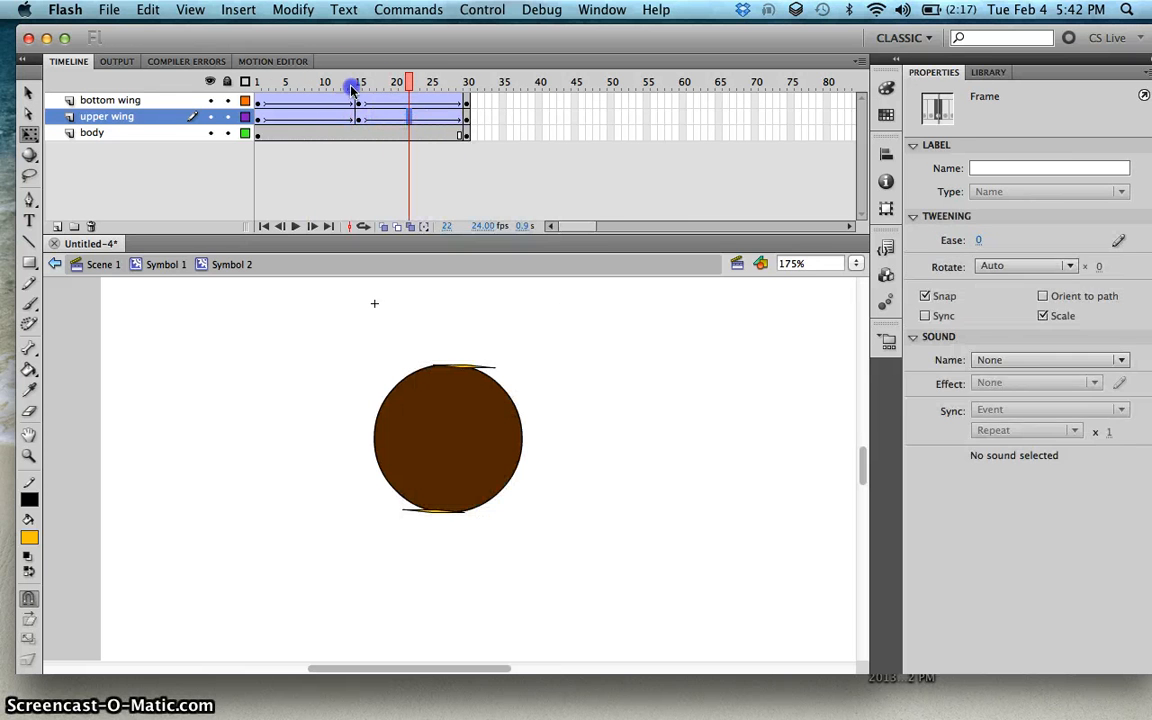
Step: Preview the wing-flapping animation across the timeline
{"action": "left_click_drag", "start_coordinate": [352, 88], "coordinate": [272, 101]}
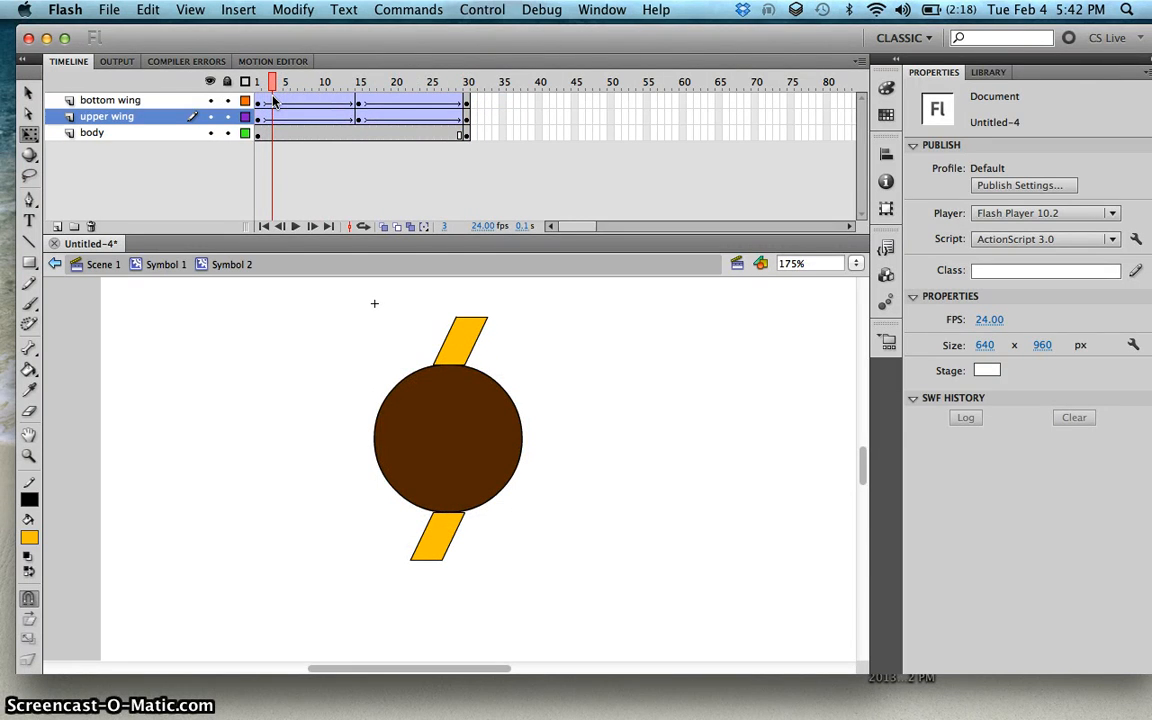
{"action": "key", "text": "Return"}
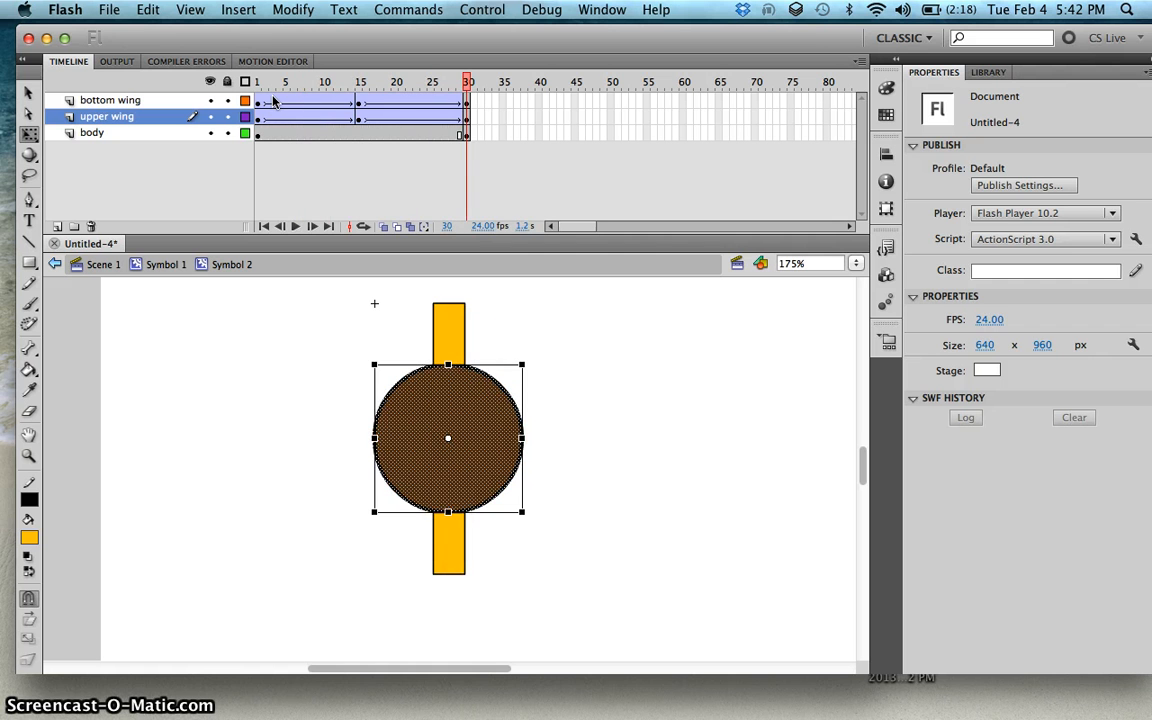
{"action": "key", "text": "Return"}
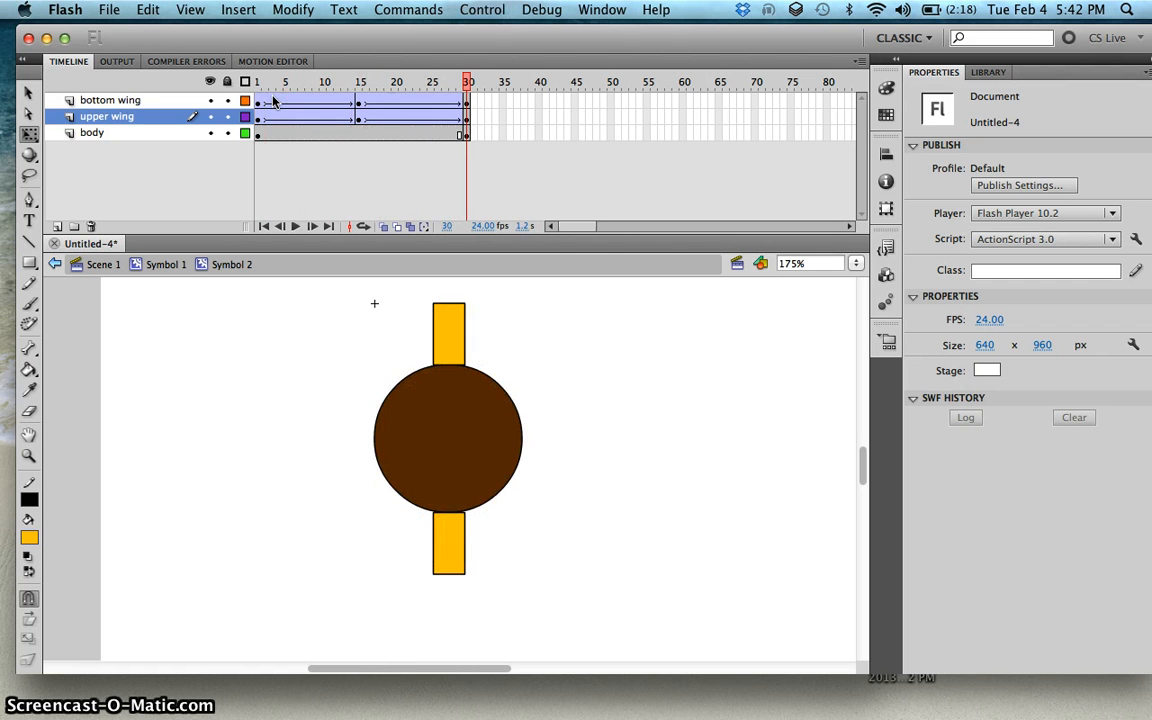
{"action": "left_click_drag", "start_coordinate": [262, 82], "coordinate": [466, 118]}
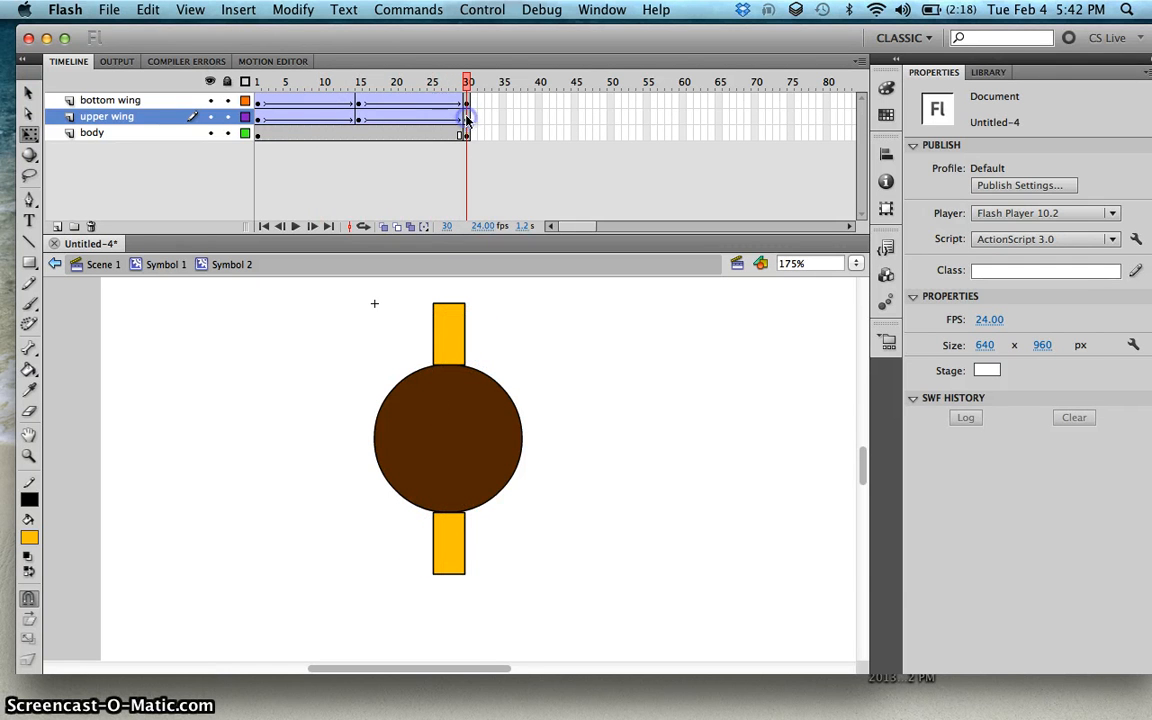